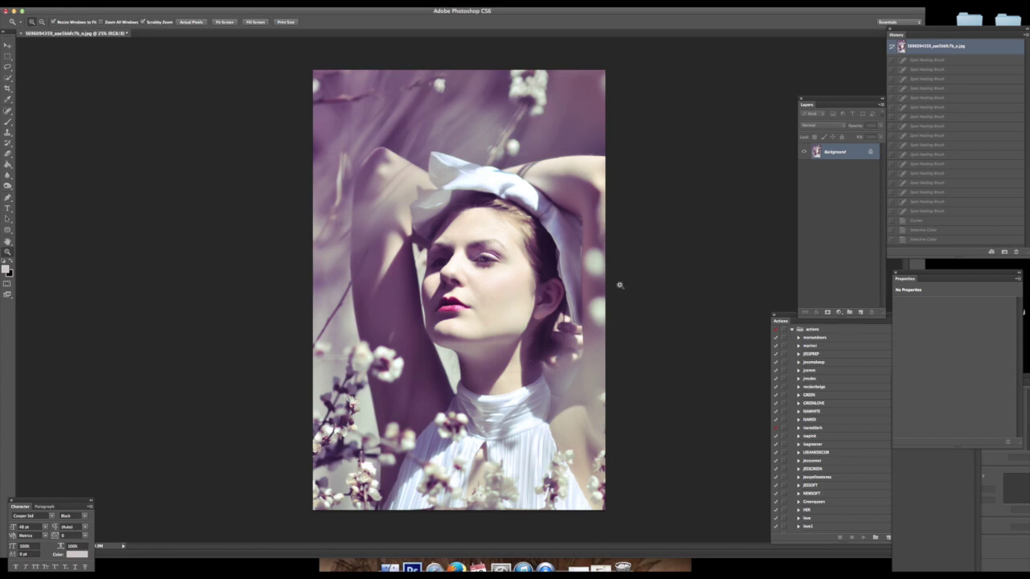
Zoom in on the woman's face to 66.7% and select the Clone Stamp tool.
{"action": "left_click", "coordinate": [580, 287]}
{"action": "left_click", "coordinate": [535, 219]}
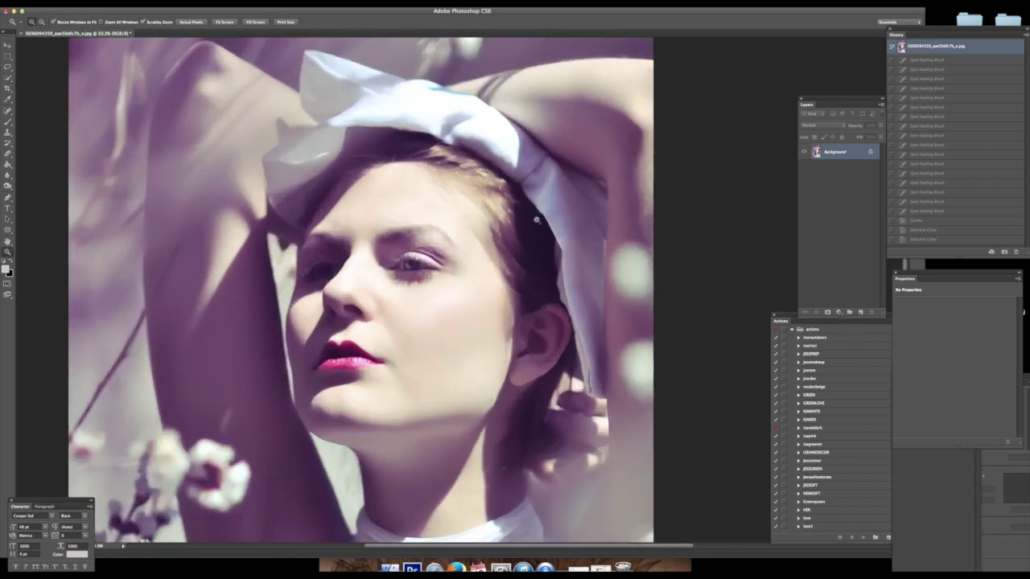
{"action": "left_click", "coordinate": [536, 219]}
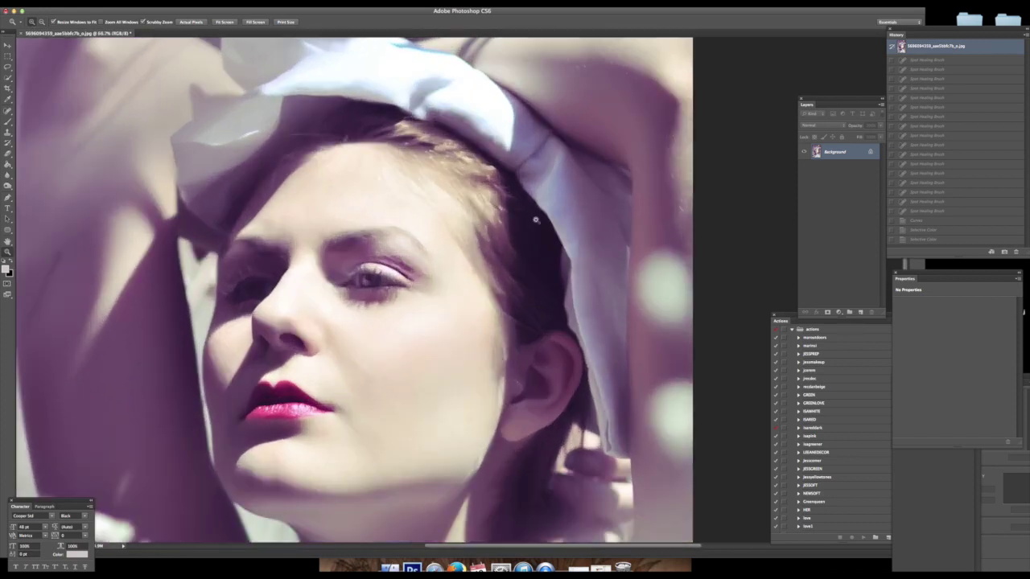
{"action": "scroll", "coordinate": [536, 219], "scroll_direction": "down", "scroll_amount": 3}
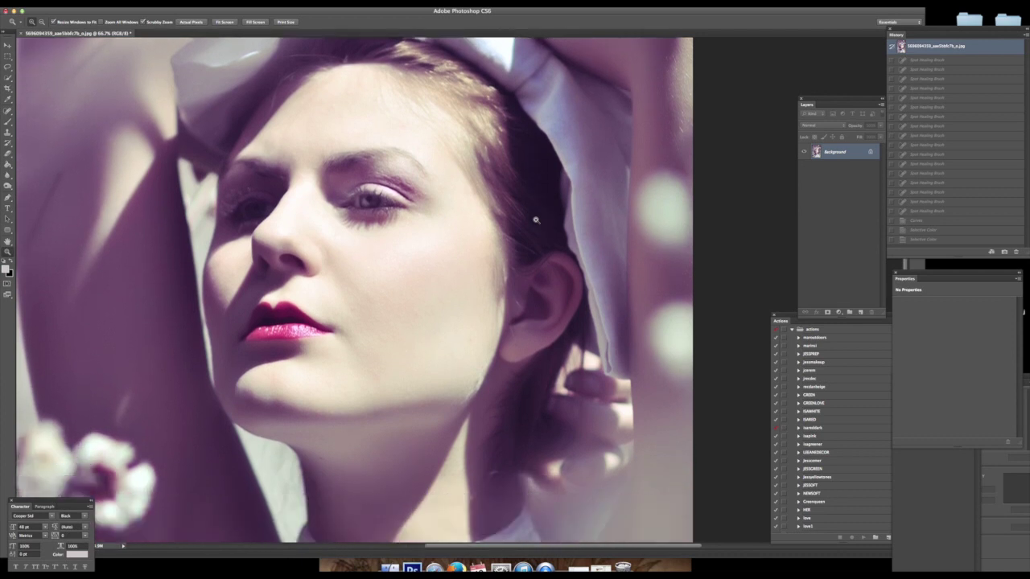
{"action": "scroll", "coordinate": [536, 219], "scroll_direction": "down", "scroll_amount": 1}
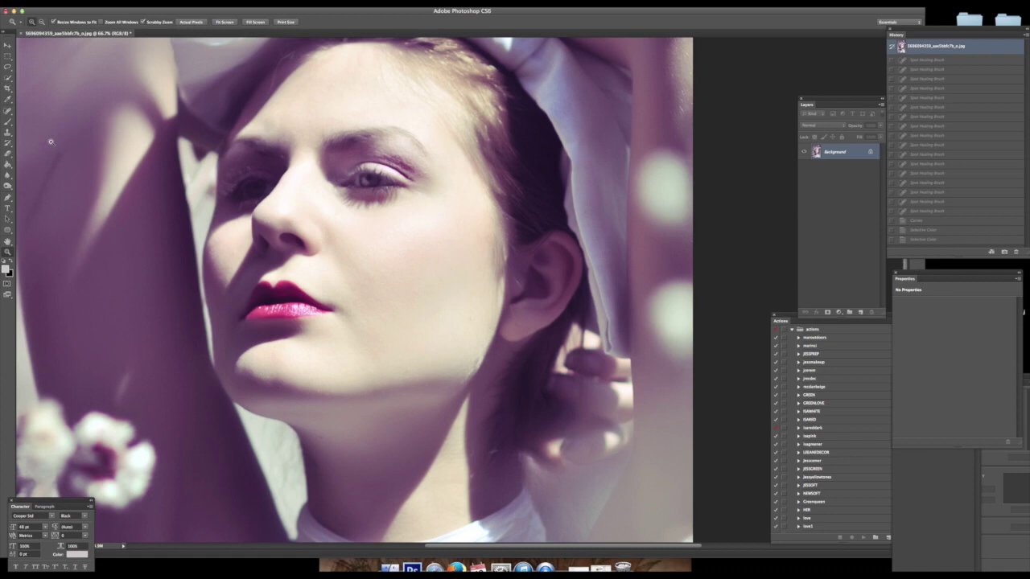
{"action": "left_click", "coordinate": [9, 135]}
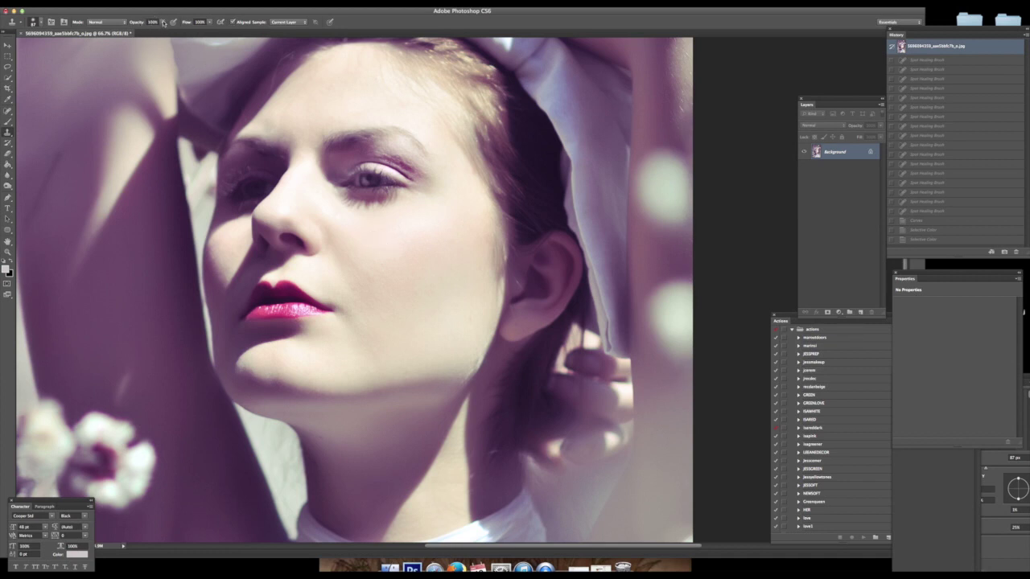
Set Clone Stamp opacity to 100% and brush size to 104 px, then stamp the cheek.
{"action": "left_click", "coordinate": [163, 22]}
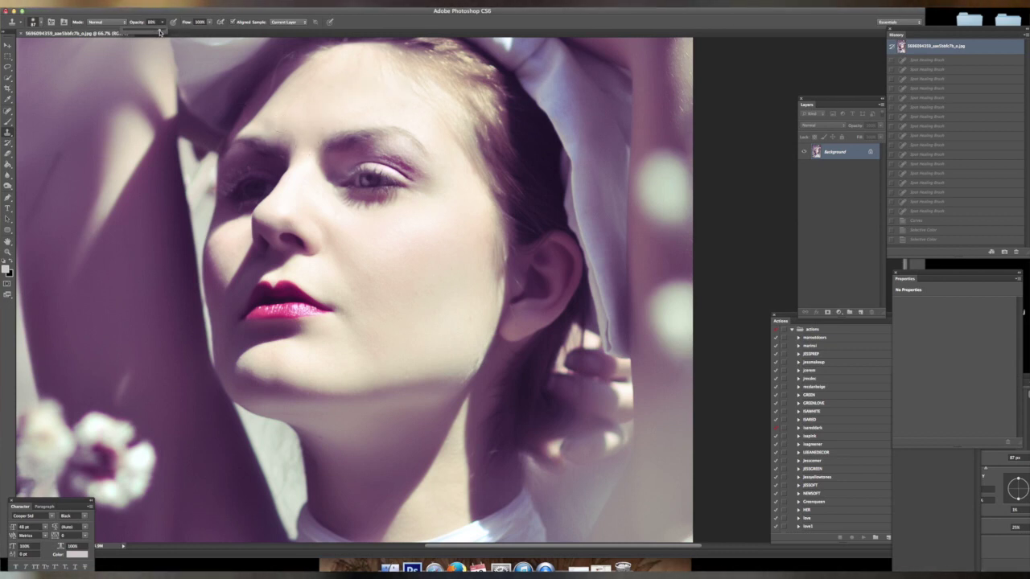
{"action": "left_click_drag", "start_coordinate": [154, 30], "coordinate": [166, 33]}
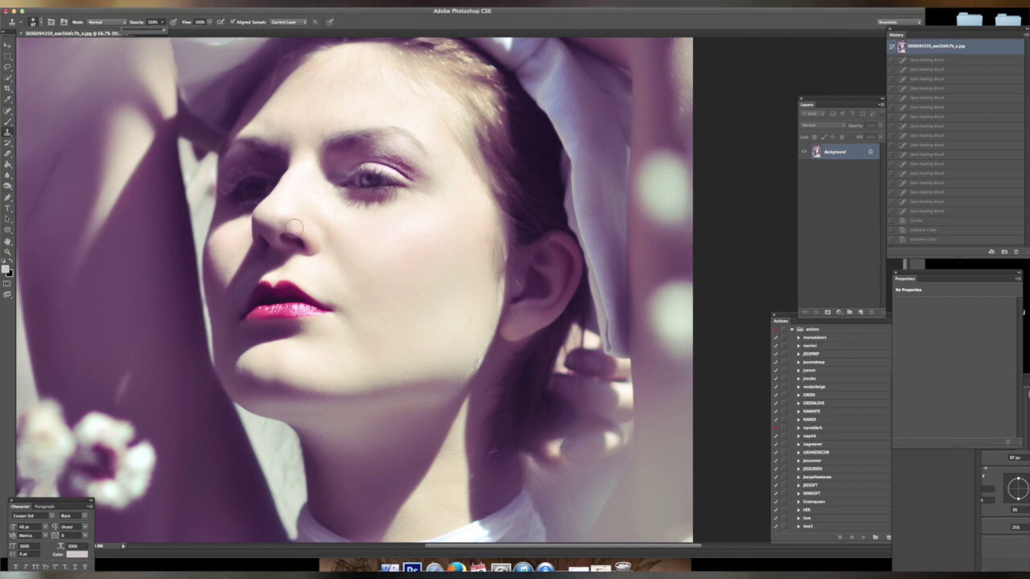
{"action": "left_click", "coordinate": [33, 22]}
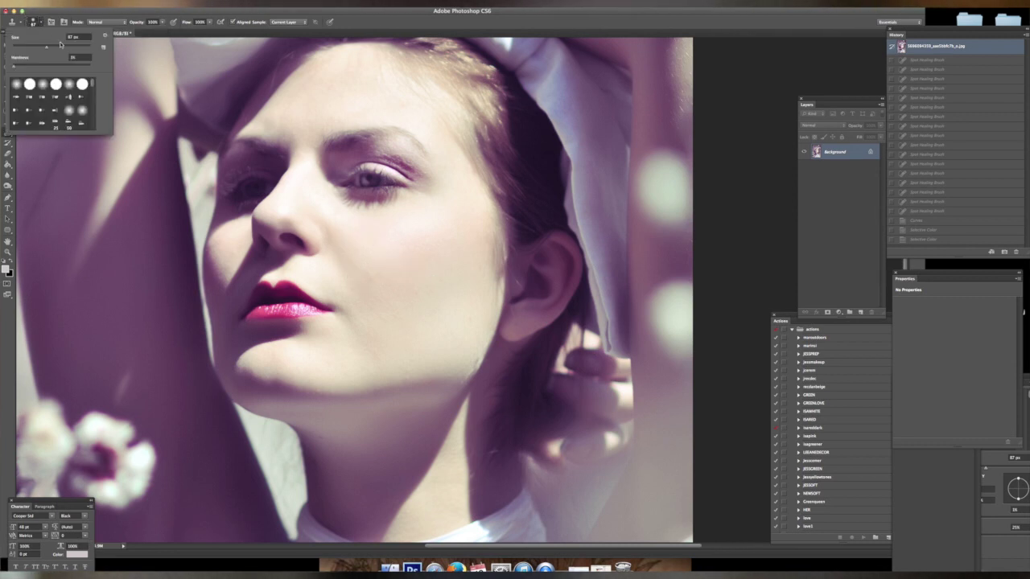
{"action": "type", "text": "237"}
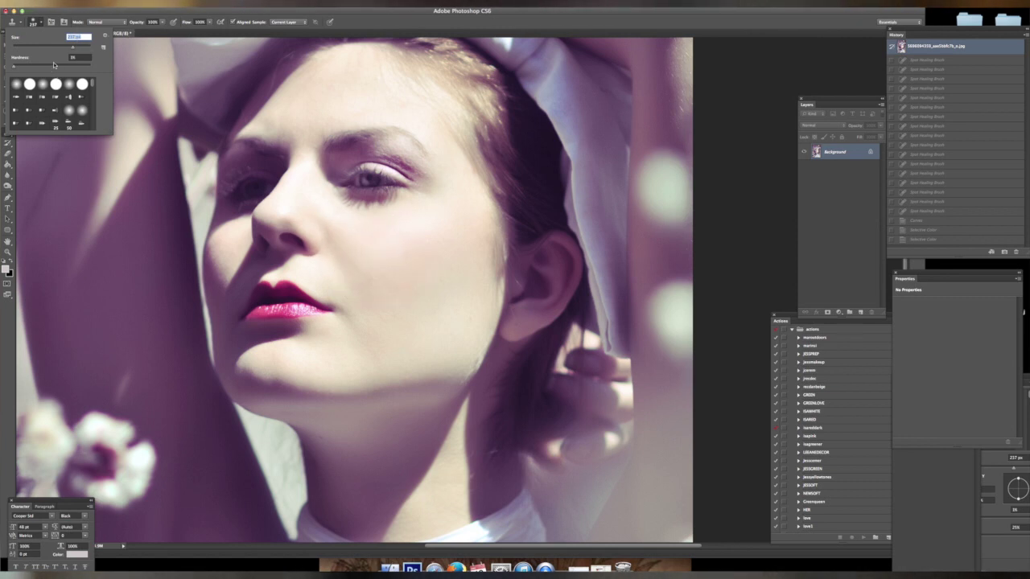
{"action": "left_click_drag", "start_coordinate": [44, 47], "coordinate": [44, 46]}
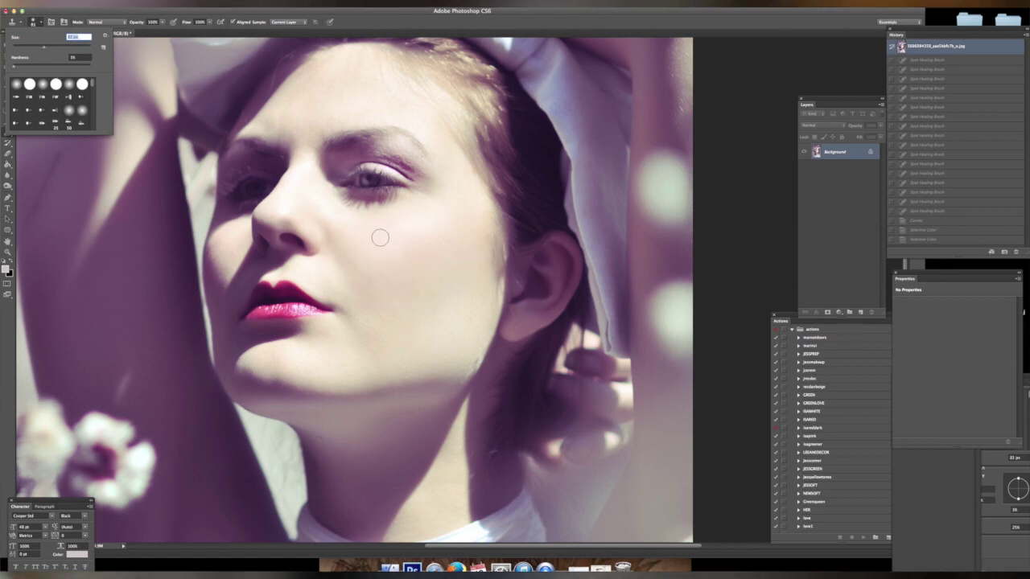
{"action": "left_click", "coordinate": [54, 48]}
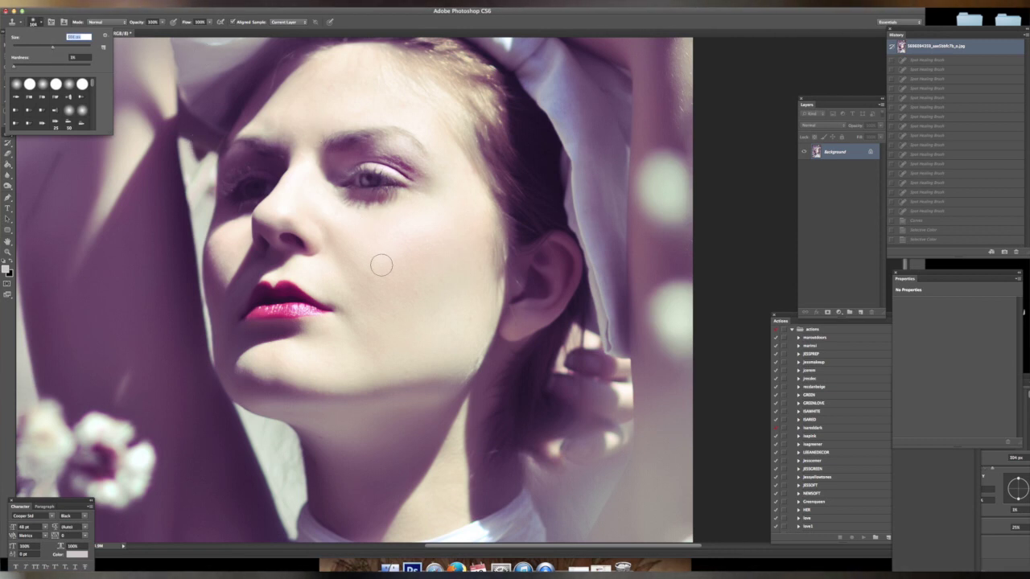
{"action": "key", "text": "Return"}
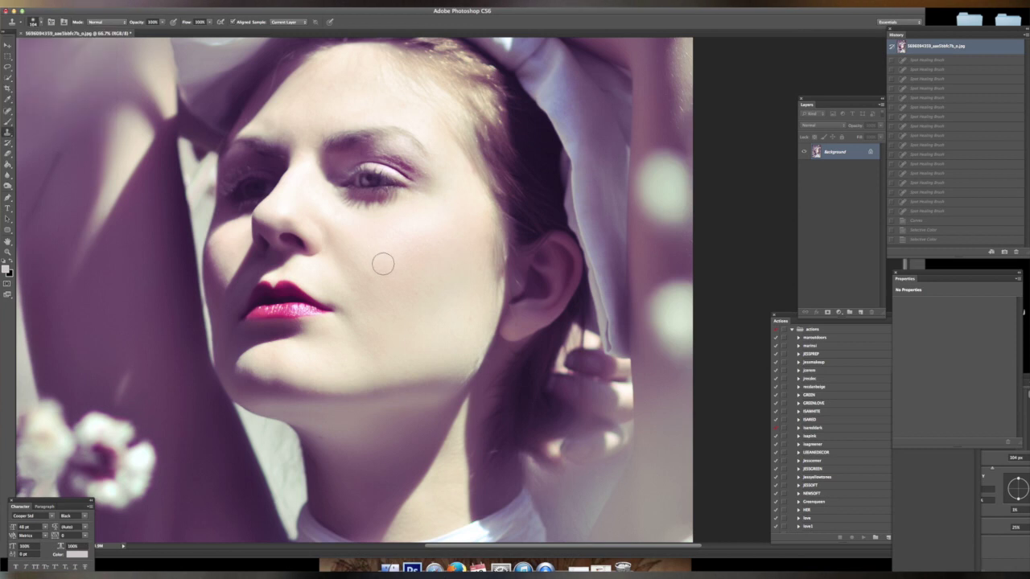
{"action": "left_click", "coordinate": [382, 267]}
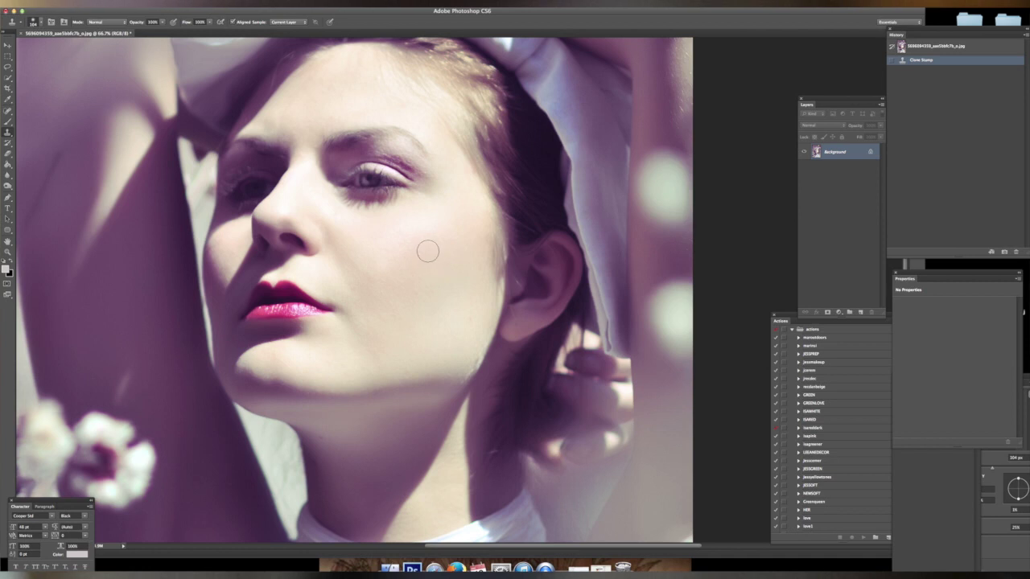
Clone-stamp several spots on the cheek, mouth and chin, then reduce the brush to 50 px.
{"action": "left_click", "coordinate": [396, 250]}
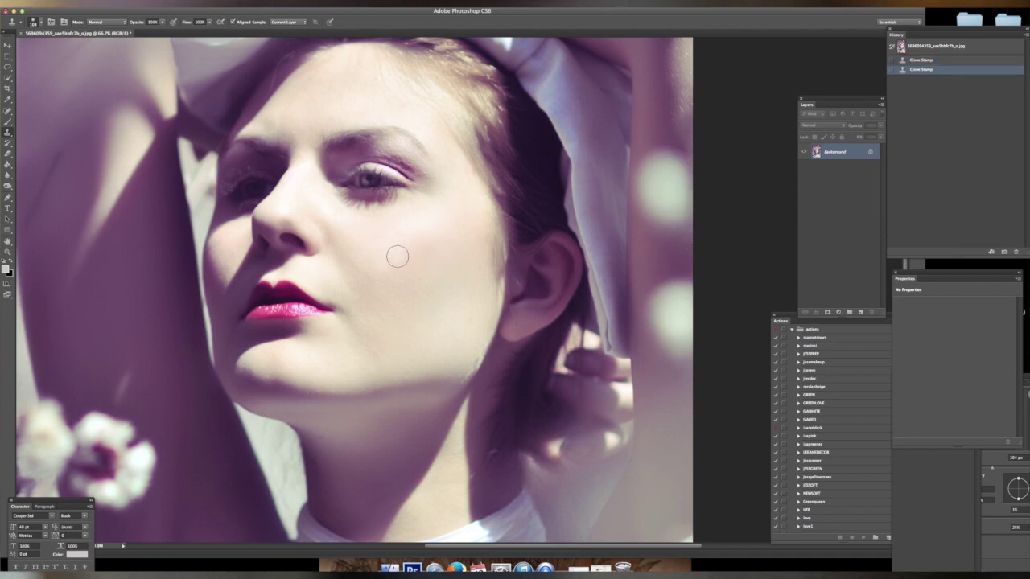
{"action": "left_click", "coordinate": [398, 254]}
{"action": "left_click", "coordinate": [406, 242]}
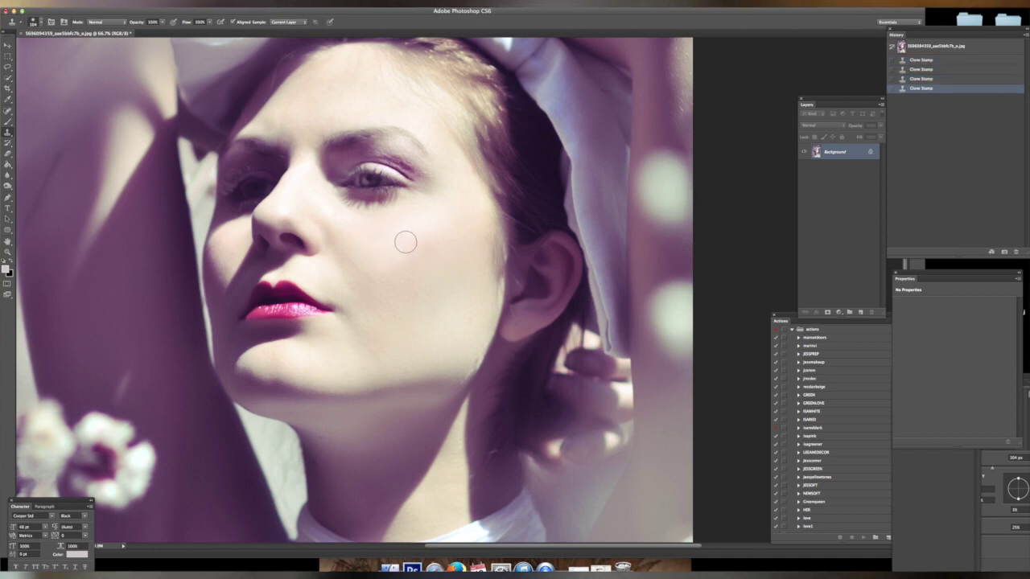
{"action": "left_click", "coordinate": [349, 318]}
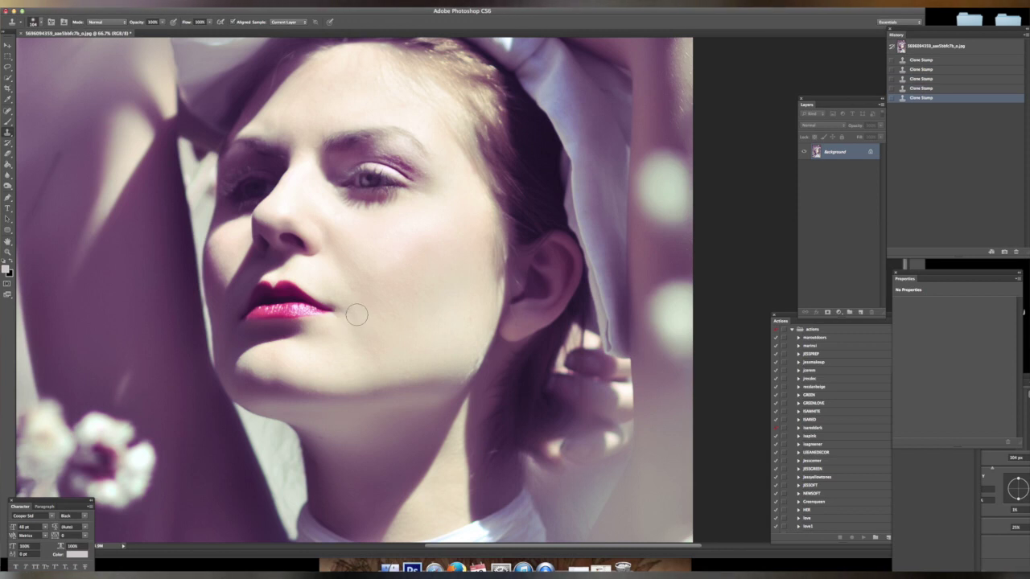
{"action": "left_click", "coordinate": [350, 308]}
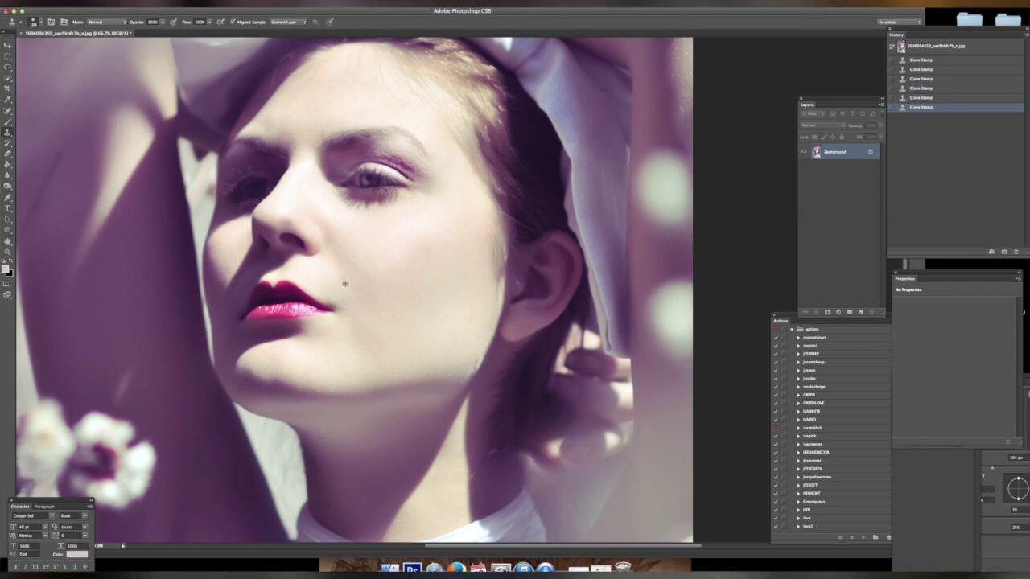
{"action": "left_click", "coordinate": [345, 271]}
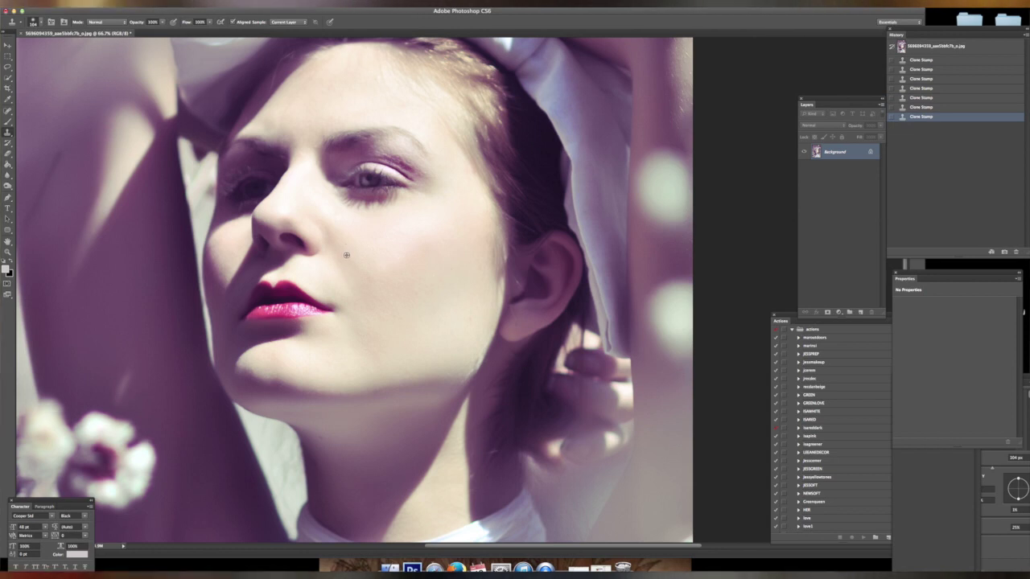
{"action": "left_click", "coordinate": [352, 234]}
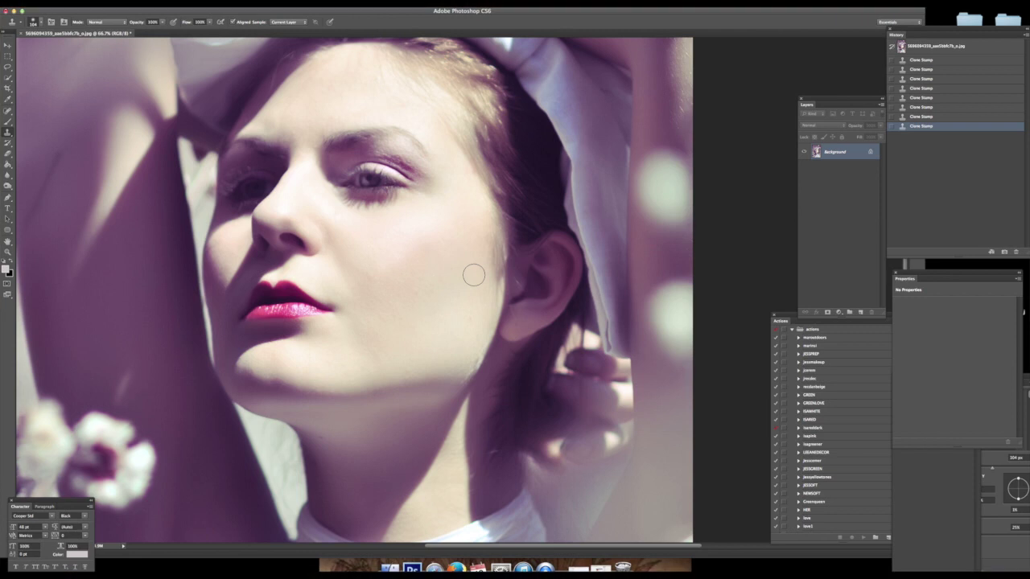
{"action": "left_click", "coordinate": [33, 22]}
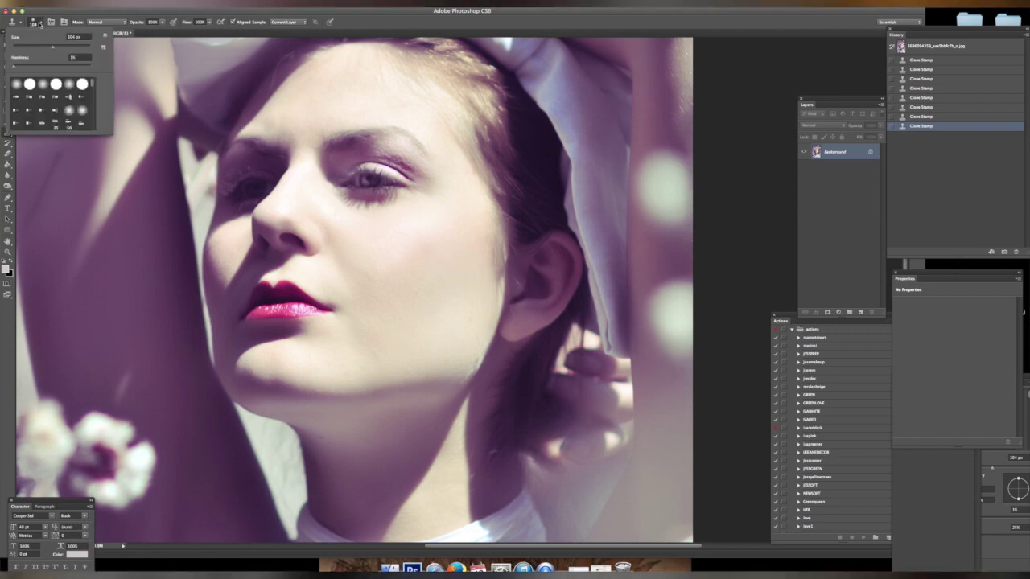
{"action": "left_click_drag", "start_coordinate": [38, 46], "coordinate": [32, 47]}
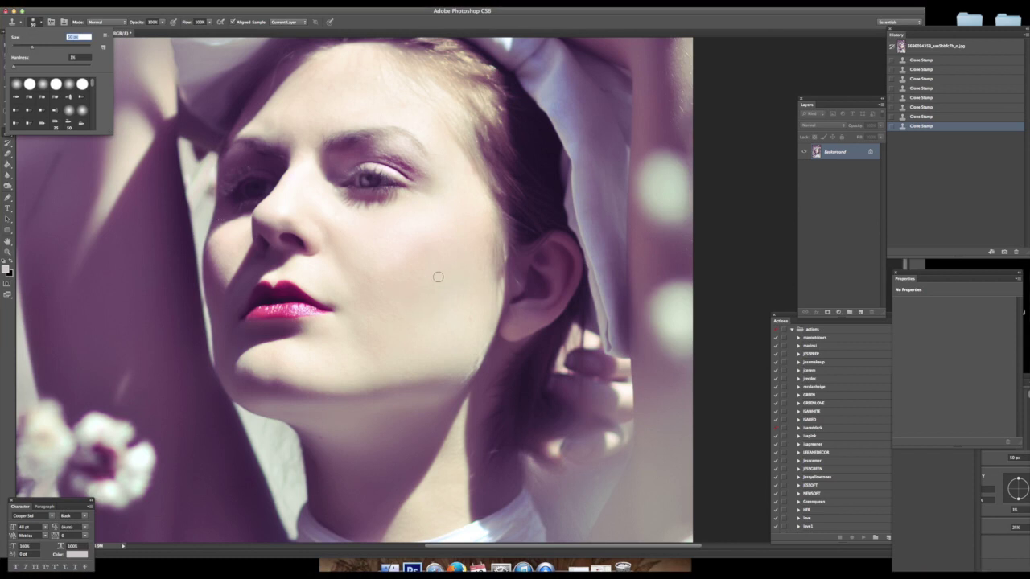
Zoom in closer on the cheek and shrink the Clone Stamp brush to 24 px.
{"action": "key", "text": "z"}
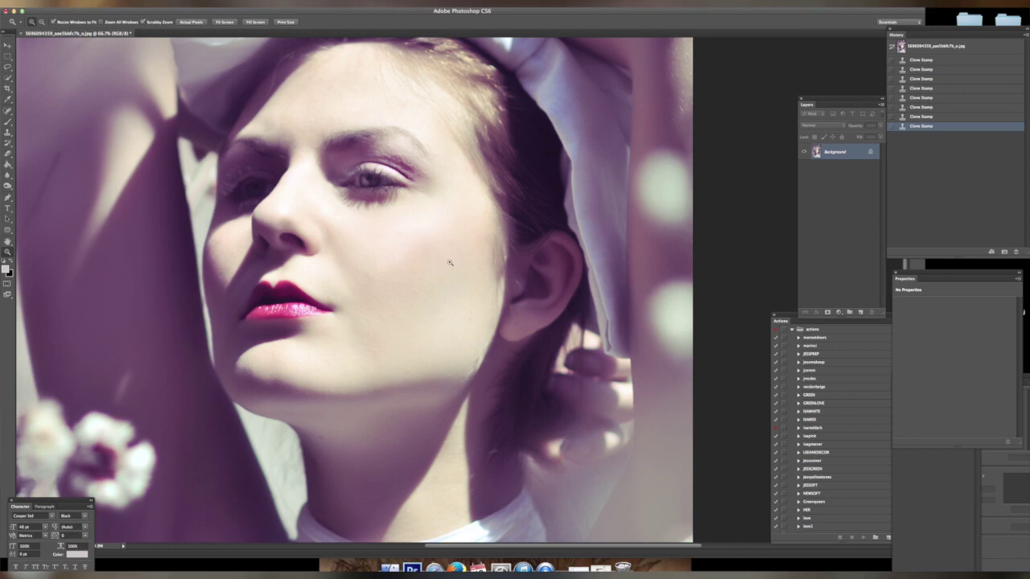
{"action": "left_click", "coordinate": [447, 265]}
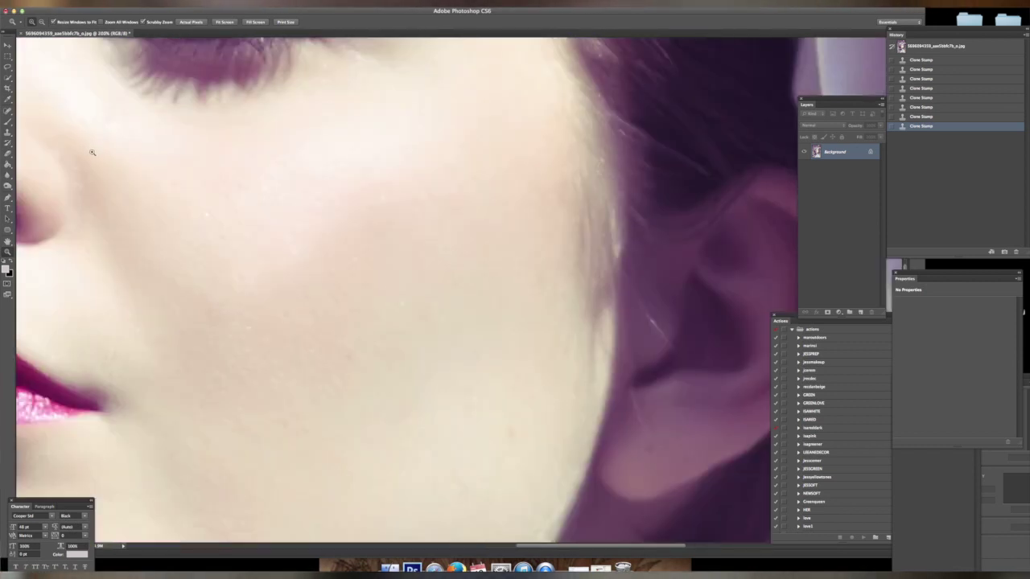
{"action": "scroll", "coordinate": [135, 118], "scroll_direction": "down", "scroll_amount": 1}
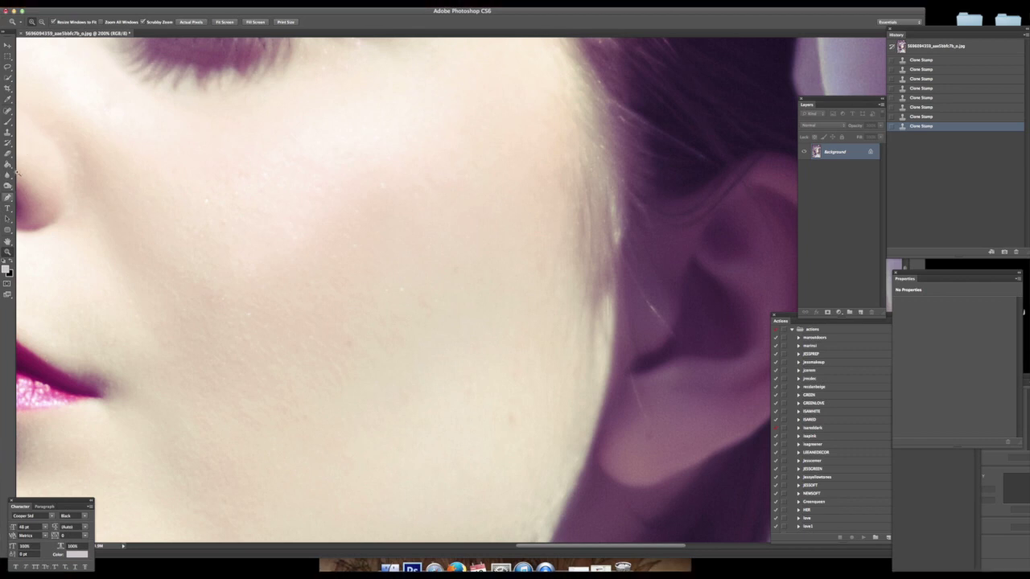
{"action": "key", "text": "s"}
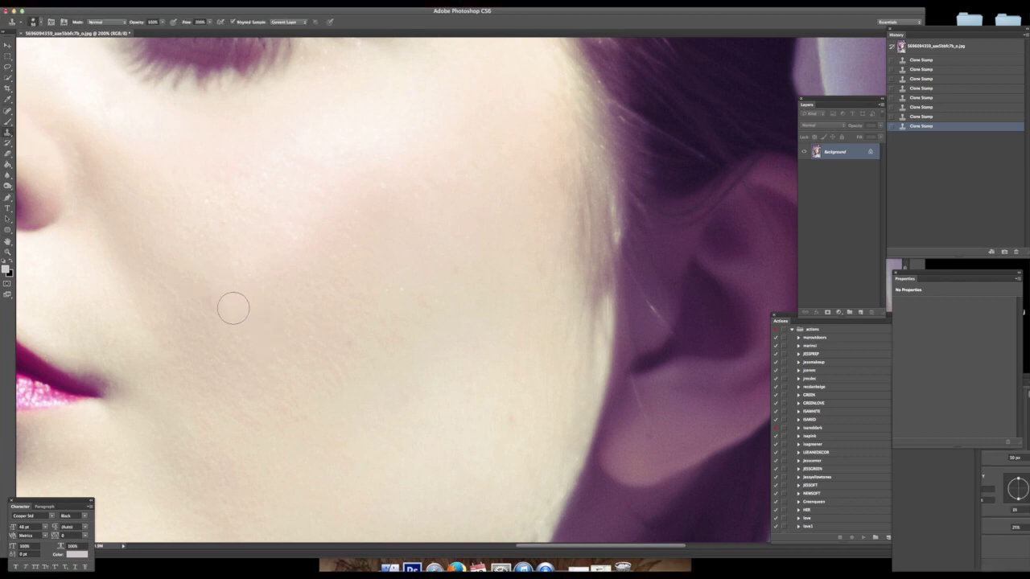
{"action": "left_click", "coordinate": [34, 22]}
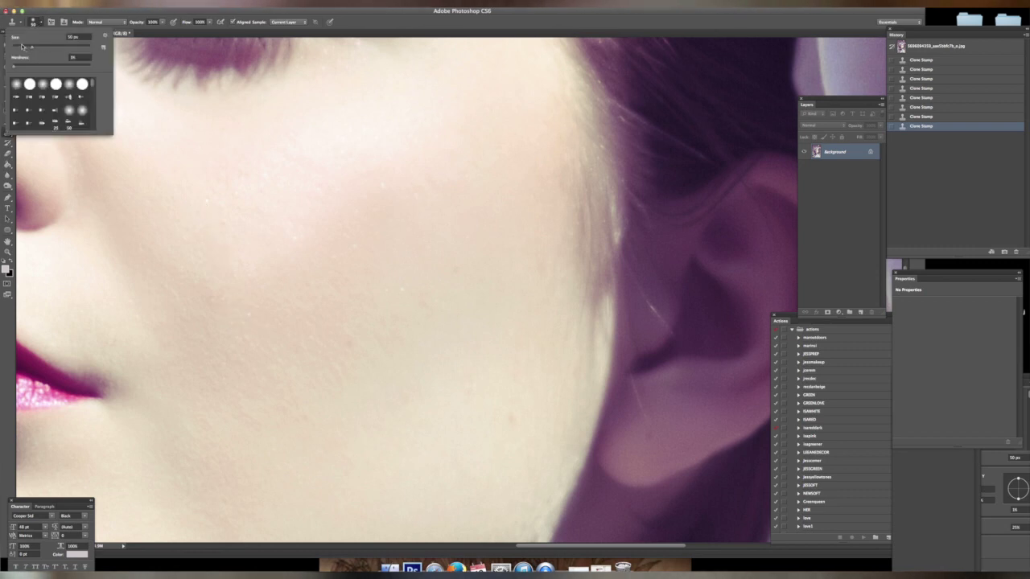
{"action": "left_click", "coordinate": [22, 46]}
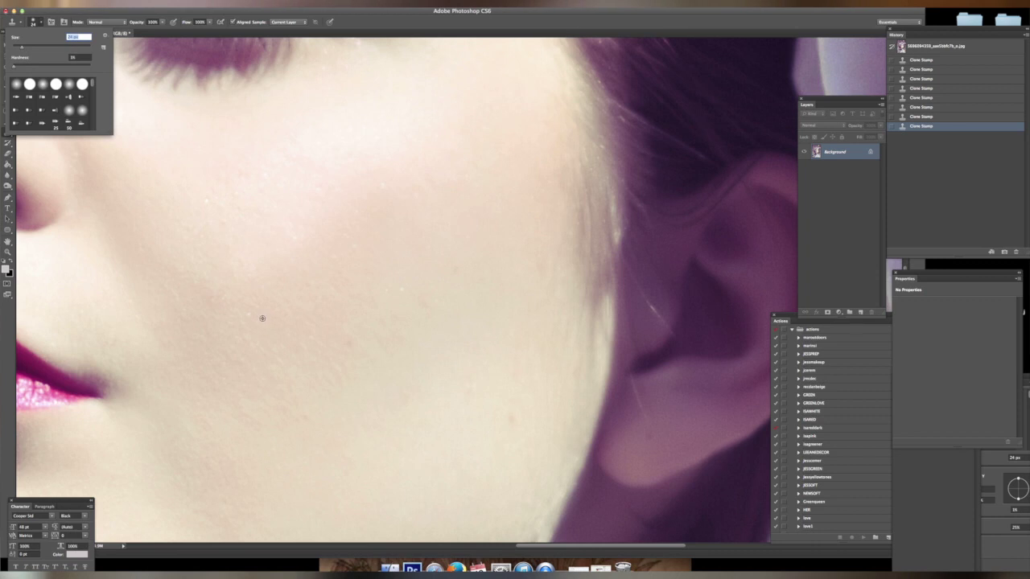
{"action": "key", "text": "Return"}
Clone smooth skin over the blemishes on the lower cheek and jawline.
{"action": "left_click", "coordinate": [250, 315]}
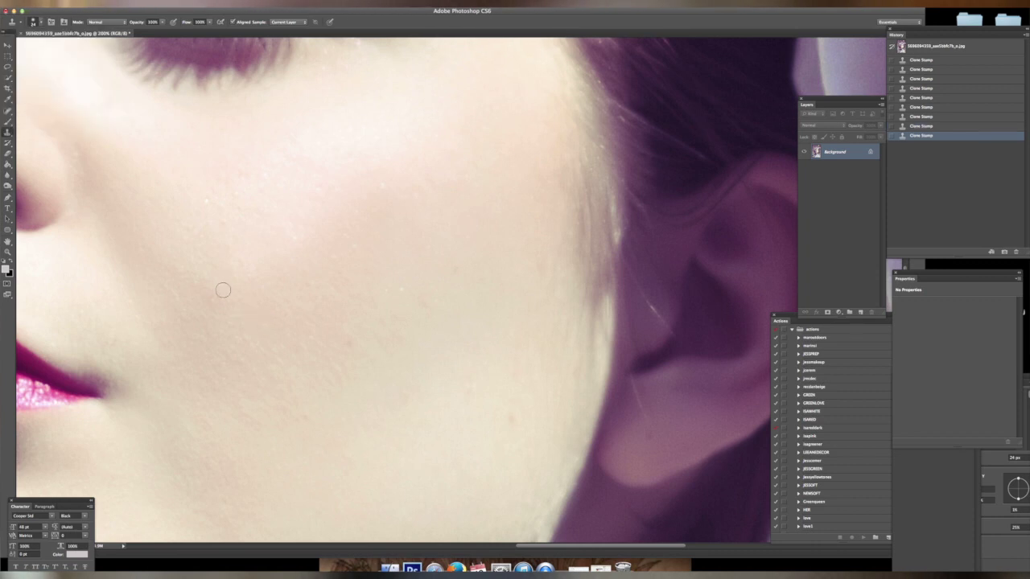
{"action": "left_click_drag", "start_coordinate": [225, 294], "coordinate": [255, 280]}
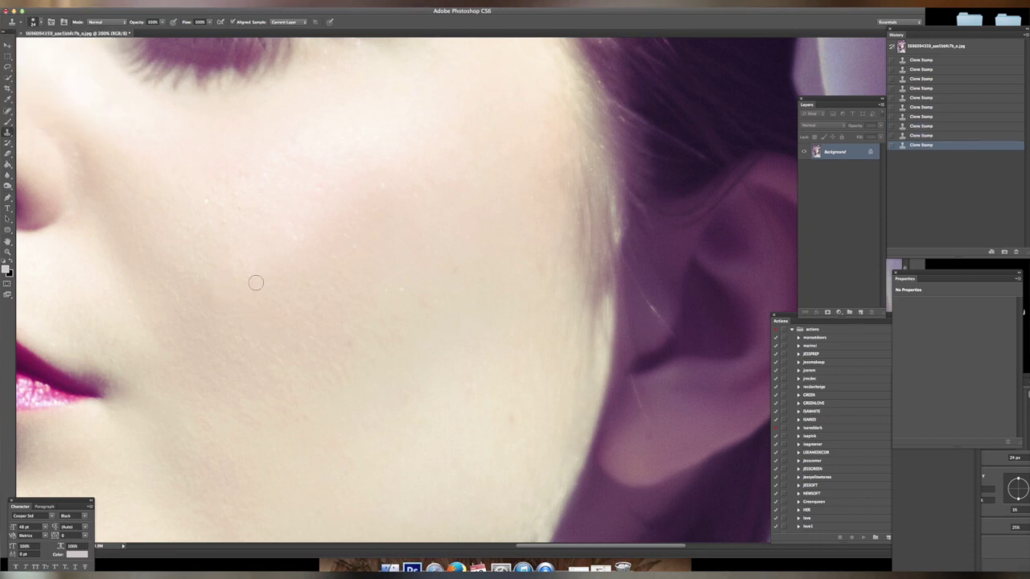
{"action": "left_click", "coordinate": [403, 287]}
{"action": "left_click", "coordinate": [384, 286]}
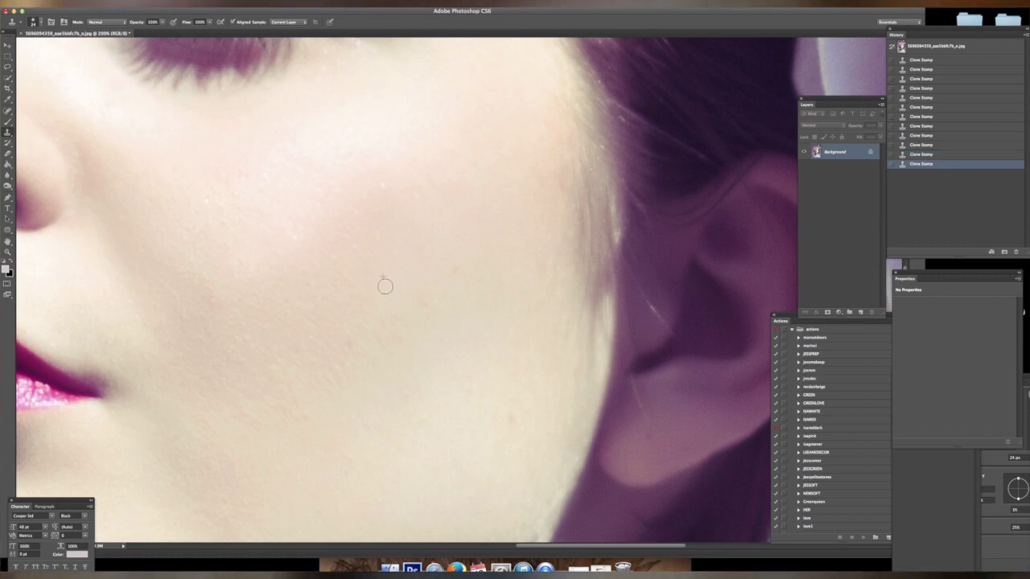
{"action": "left_click", "coordinate": [168, 234]}
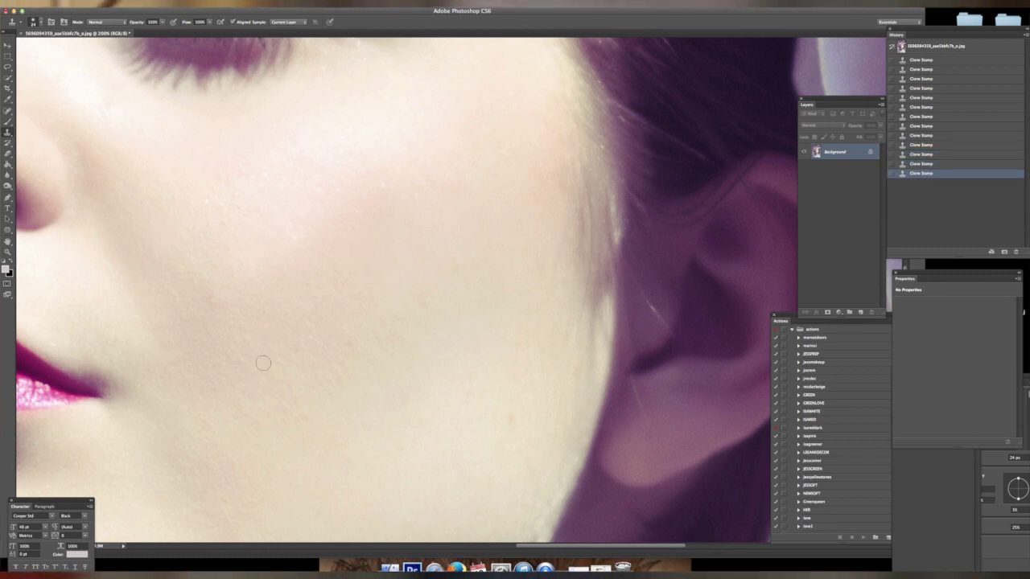
{"action": "scroll", "coordinate": [257, 350], "scroll_direction": "down", "scroll_amount": 1}
{"action": "scroll", "coordinate": [253, 338], "scroll_direction": "down", "scroll_amount": 5}
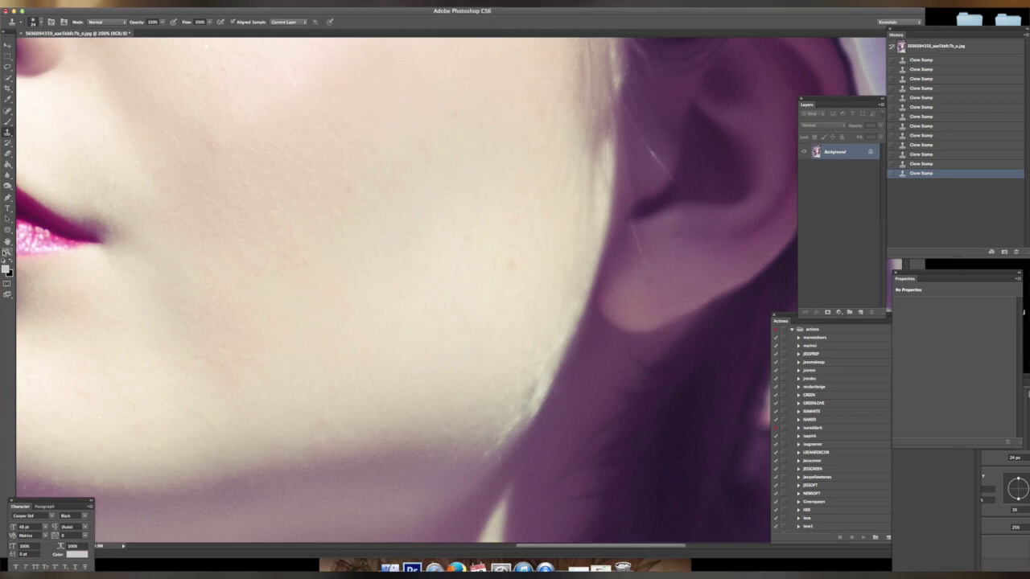
{"action": "left_click", "coordinate": [6, 252]}
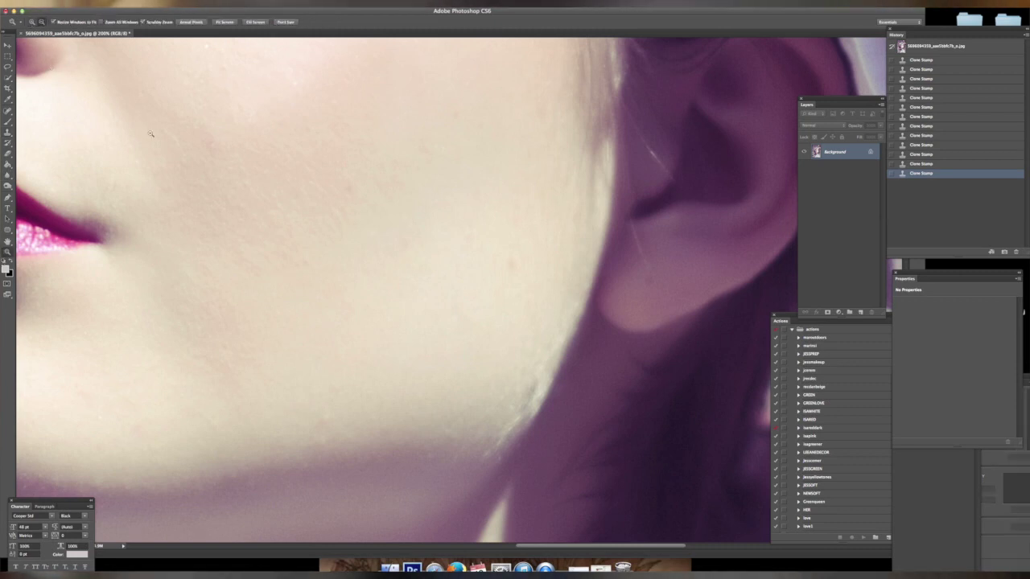
Fit the face in view and toggle between the original snapshot and the retouched state.
{"action": "left_click_drag", "start_coordinate": [149, 134], "coordinate": [12, 27]}
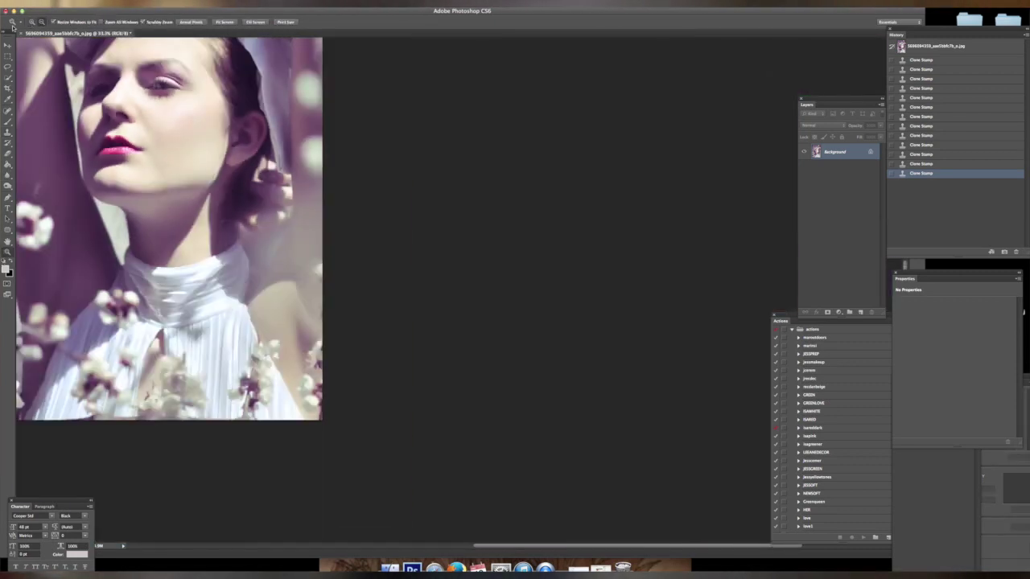
{"action": "left_click", "coordinate": [128, 106]}
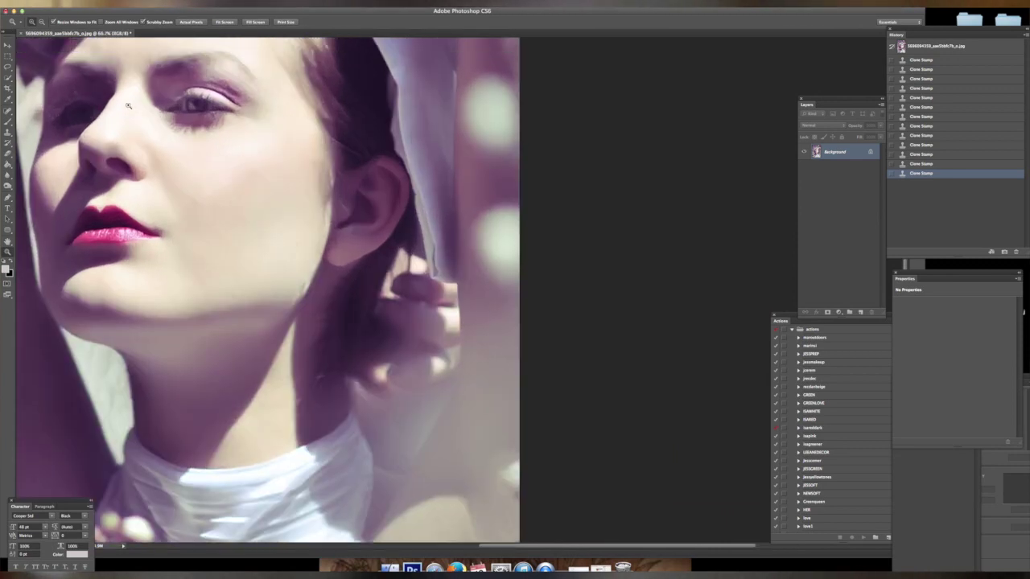
{"action": "scroll", "coordinate": [128, 105], "scroll_direction": "up", "scroll_amount": 5}
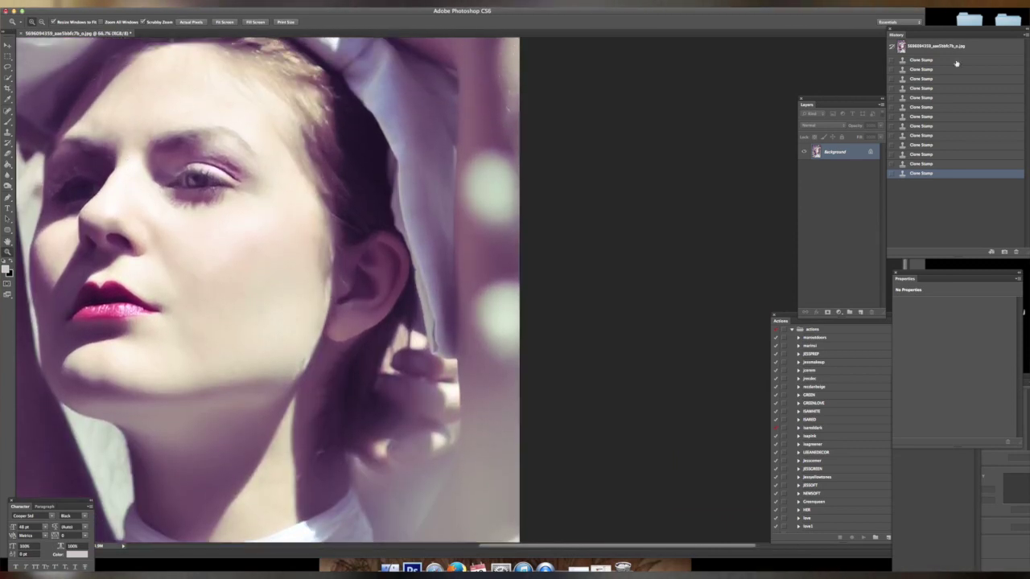
{"action": "left_click", "coordinate": [957, 48]}
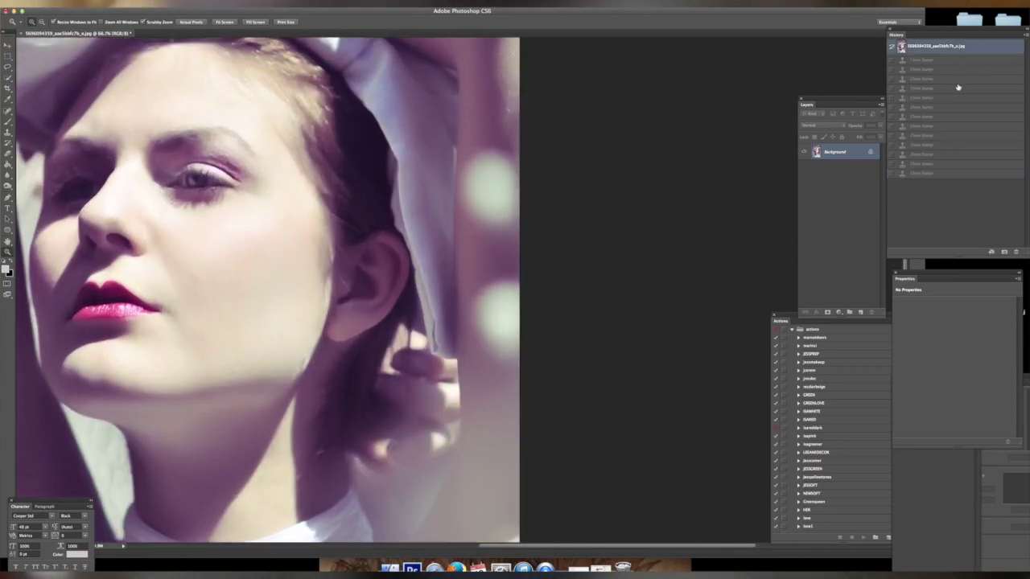
{"action": "left_click", "coordinate": [932, 173]}
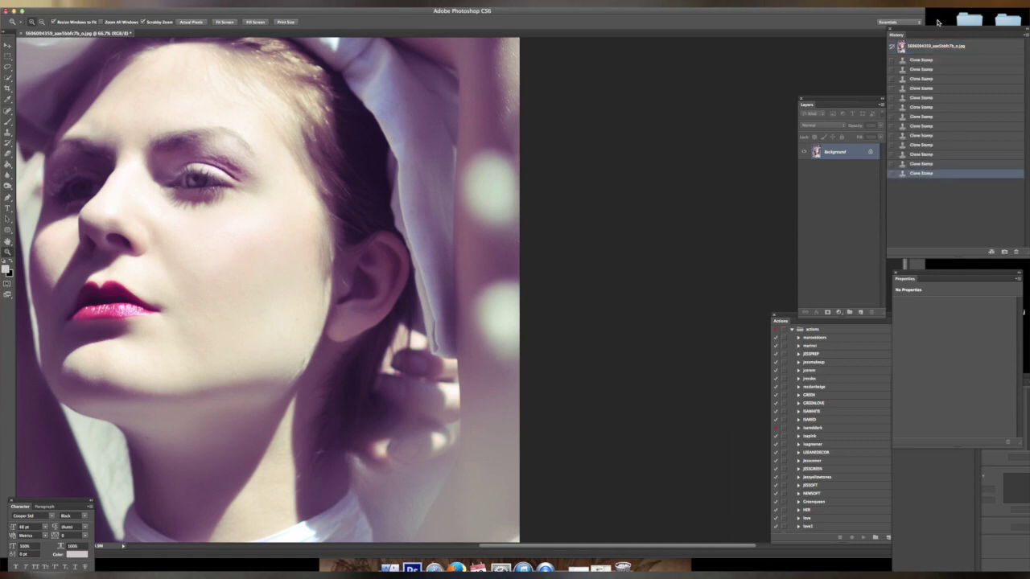
{"action": "left_click", "coordinate": [935, 50]}
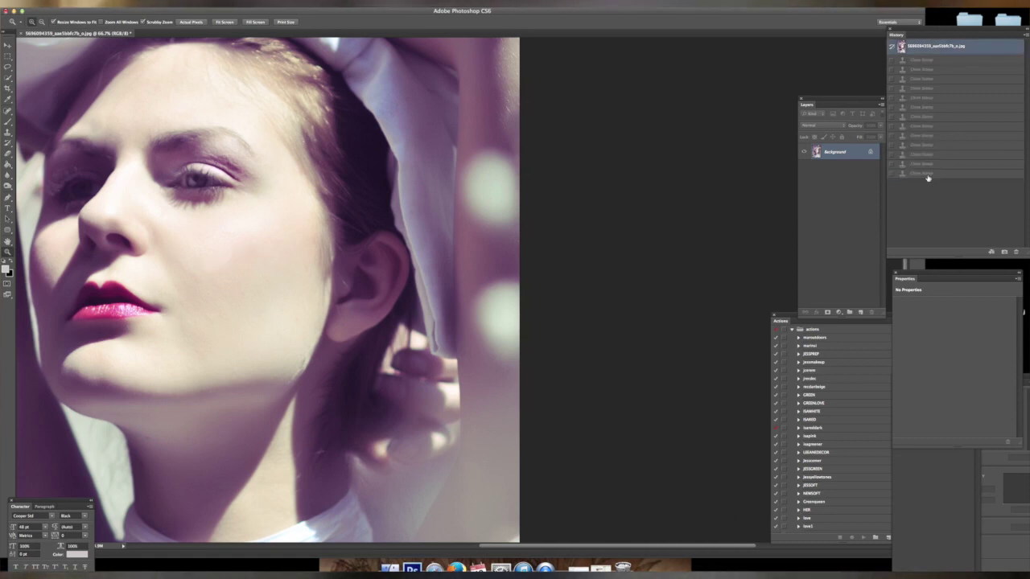
{"action": "left_click", "coordinate": [932, 173]}
{"action": "left_click", "coordinate": [935, 47]}
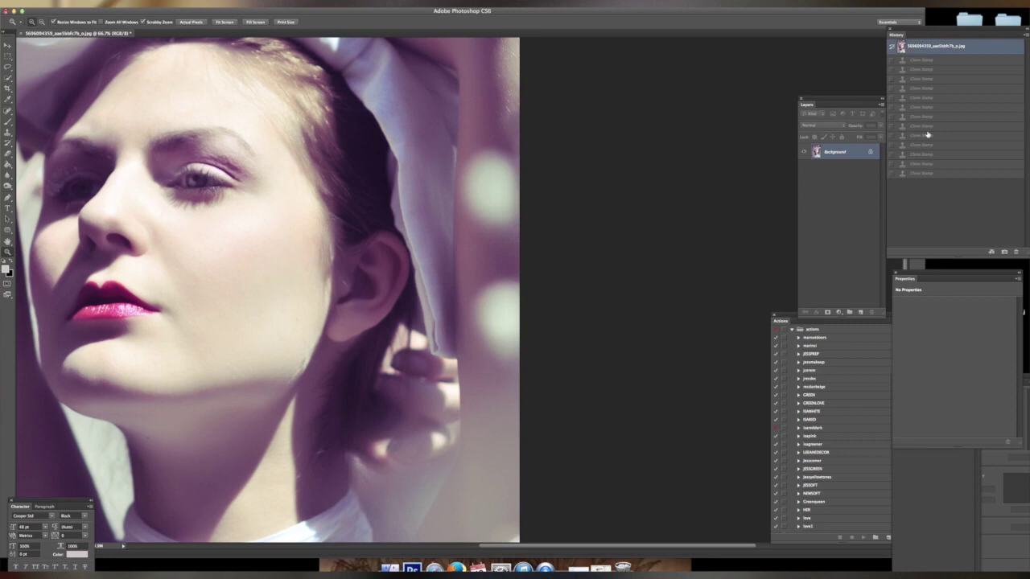
{"action": "left_click", "coordinate": [934, 174]}
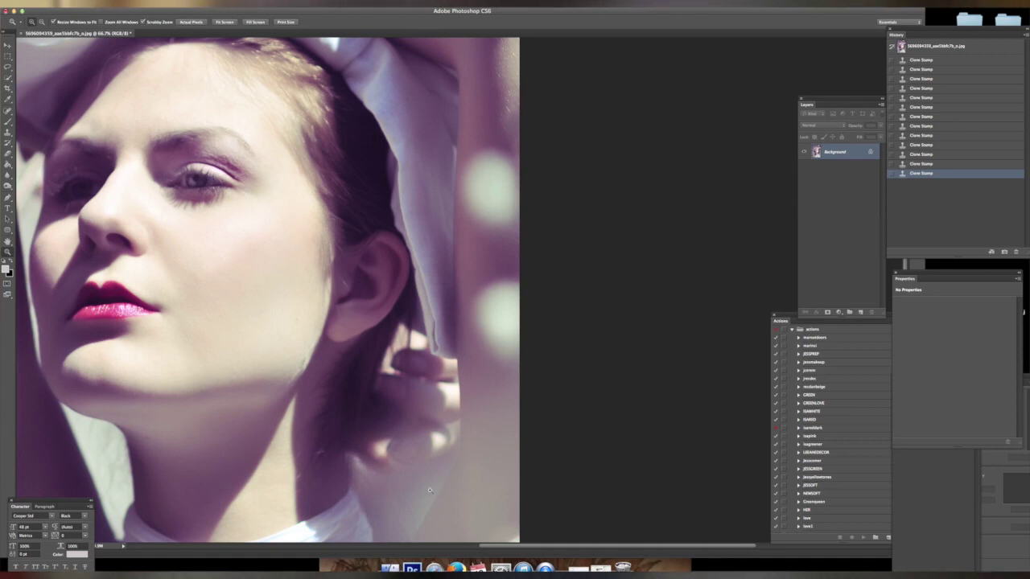
Revert to the original History snapshot, discarding all Clone Stamp strokes.
{"action": "left_click_drag", "start_coordinate": [503, 545], "coordinate": [446, 545]}
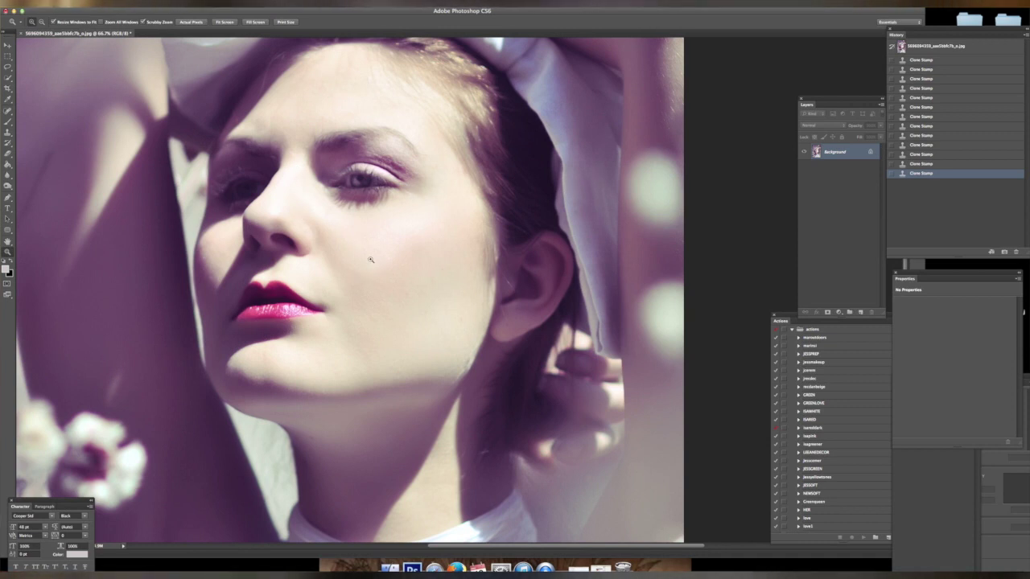
{"action": "left_click", "coordinate": [939, 47]}
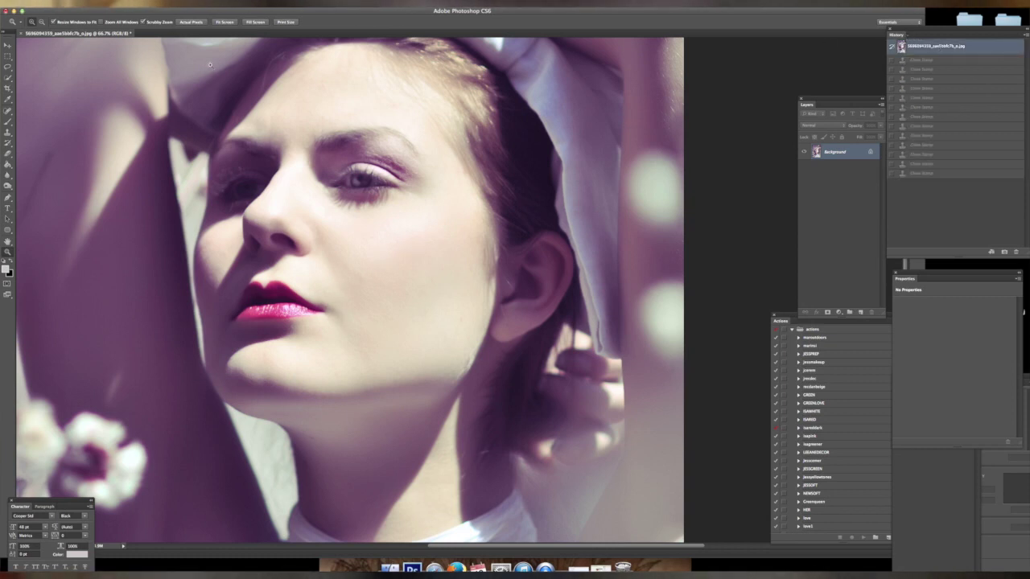
{"action": "left_click", "coordinate": [8, 111]}
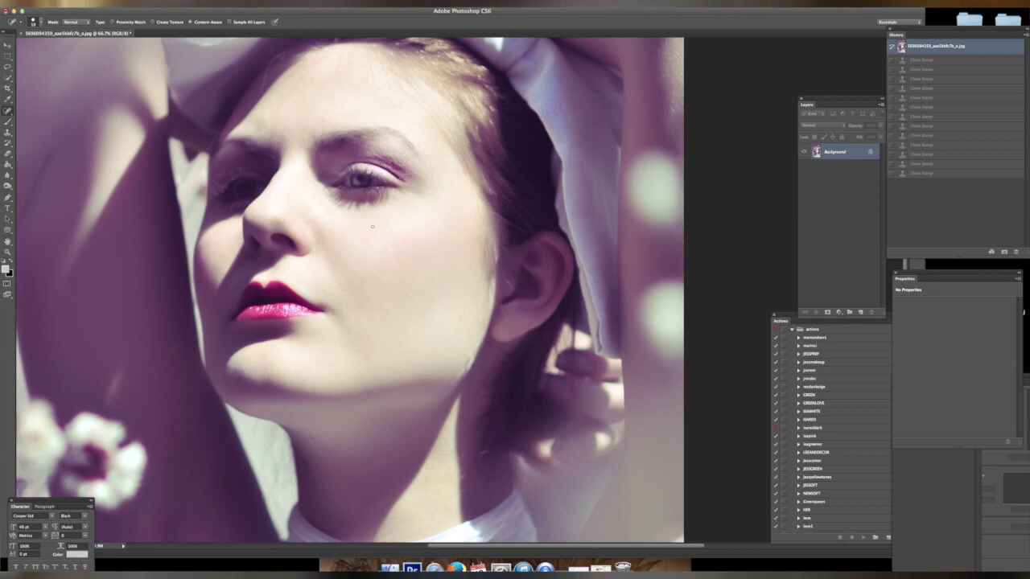
{"action": "left_click", "coordinate": [8, 253]}
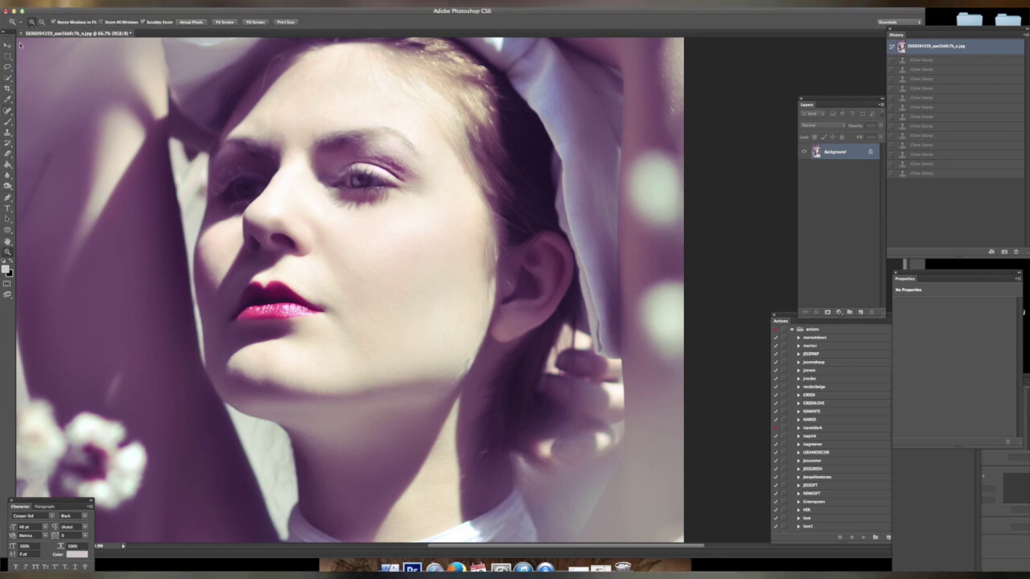
Zoom to 200% on the cheek, heal a blemish below the lip corner, and shrink the healing brush.
{"action": "left_click", "coordinate": [409, 225]}
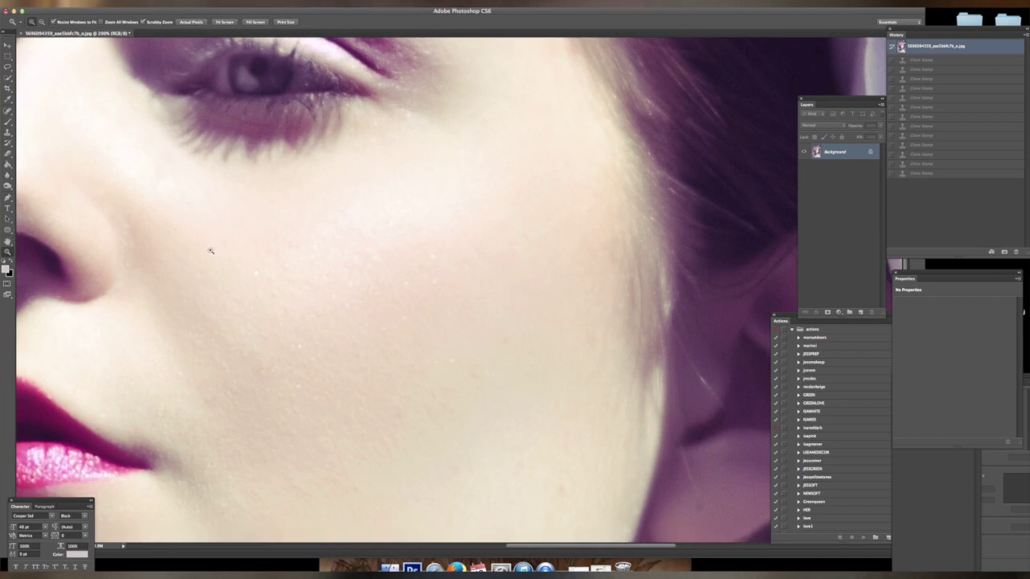
{"action": "scroll", "coordinate": [81, 138], "scroll_direction": "down", "scroll_amount": 3}
{"action": "scroll", "coordinate": [54, 228], "scroll_direction": "down", "scroll_amount": 3}
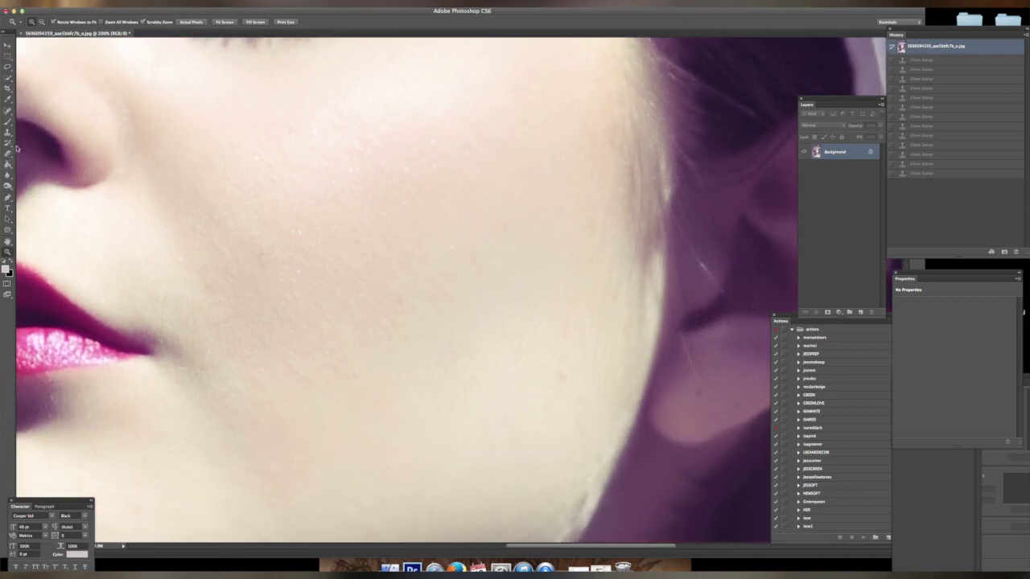
{"action": "key", "text": "j"}
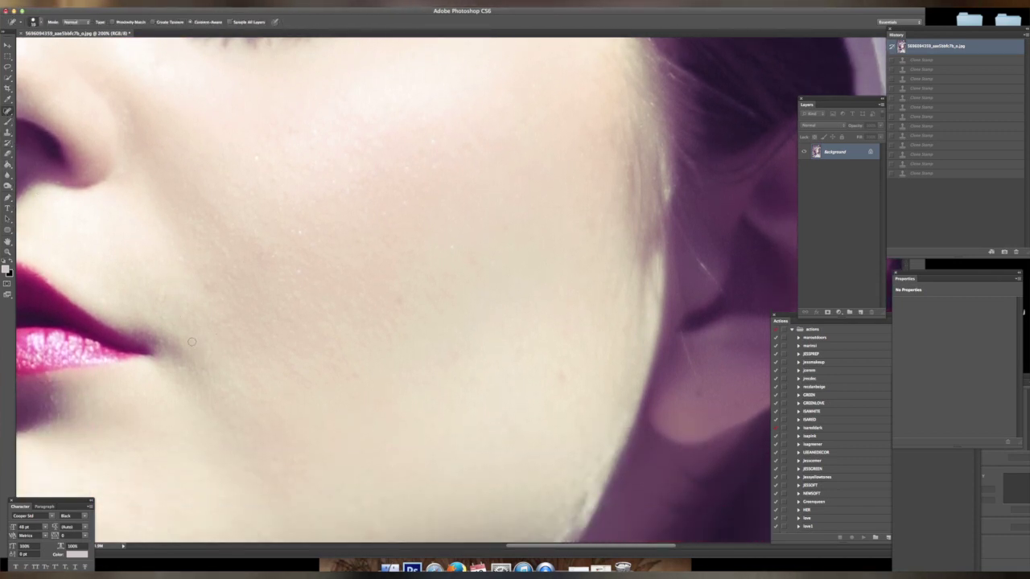
{"action": "left_click_drag", "start_coordinate": [191, 342], "coordinate": [191, 364]}
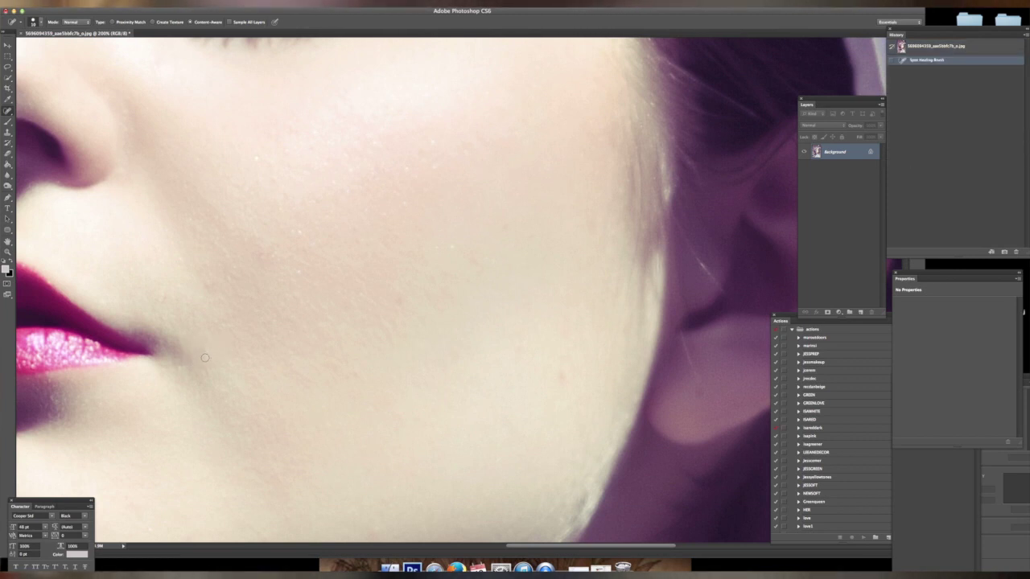
{"action": "left_click", "coordinate": [32, 21]}
{"action": "left_click_drag", "start_coordinate": [20, 45], "coordinate": [16, 46]}
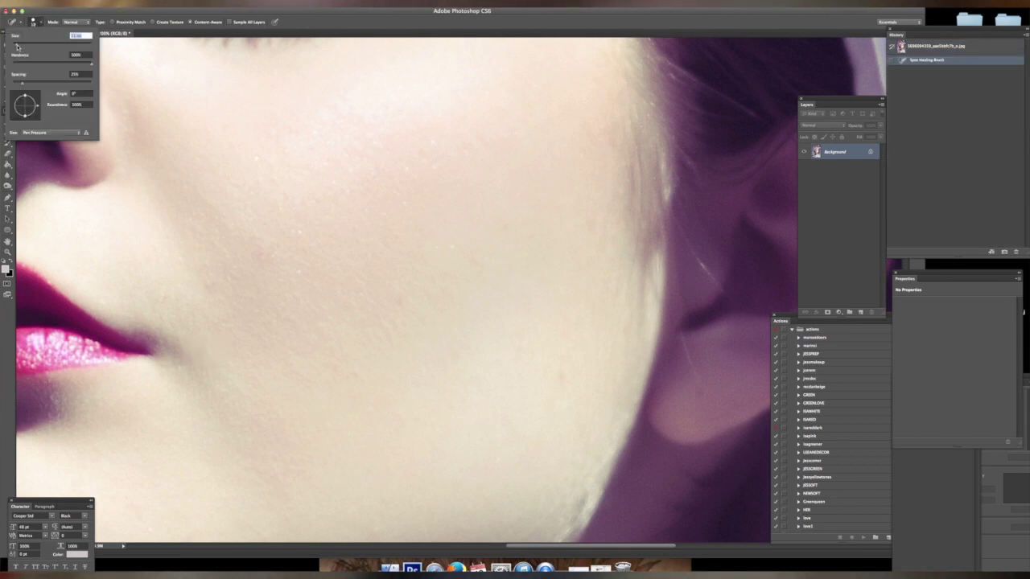
Heal the small spots below the lip and the dark mole on the cheek.
{"action": "left_click", "coordinate": [205, 366]}
{"action": "left_click", "coordinate": [211, 369]}
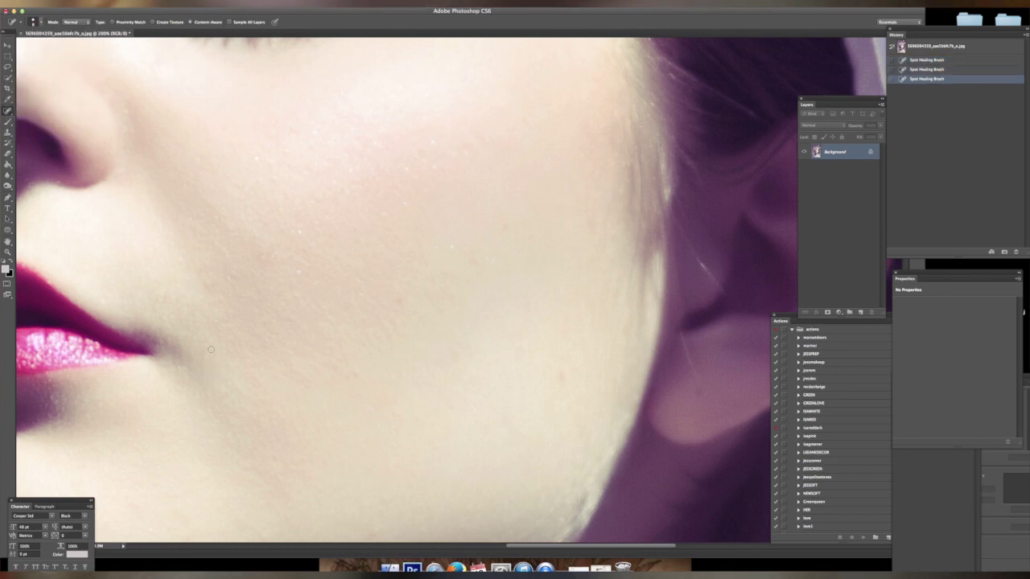
{"action": "left_click", "coordinate": [211, 349]}
{"action": "left_click", "coordinate": [207, 287]}
{"action": "left_click", "coordinate": [207, 270]}
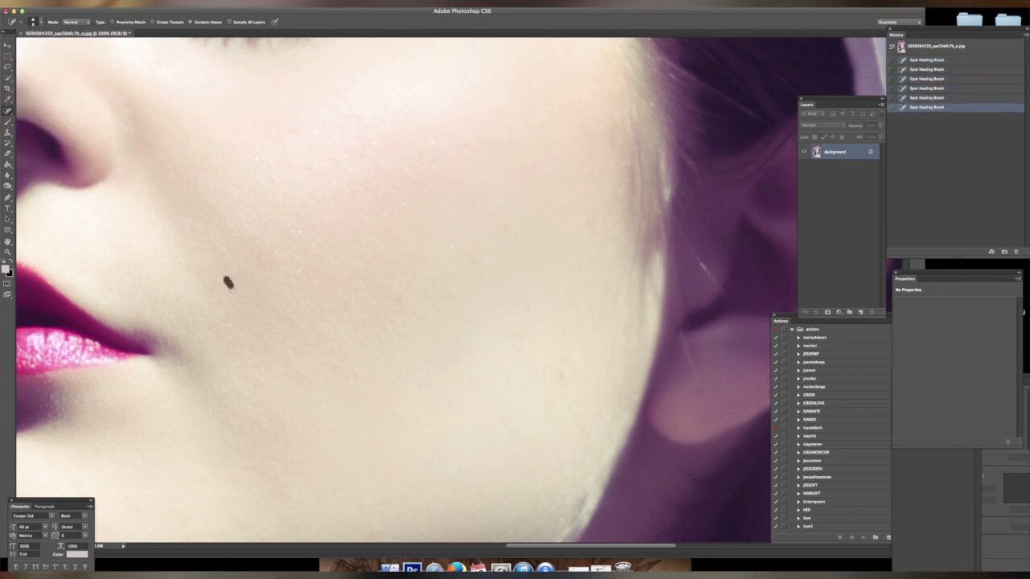
{"action": "left_click", "coordinate": [227, 282]}
{"action": "left_click", "coordinate": [230, 273]}
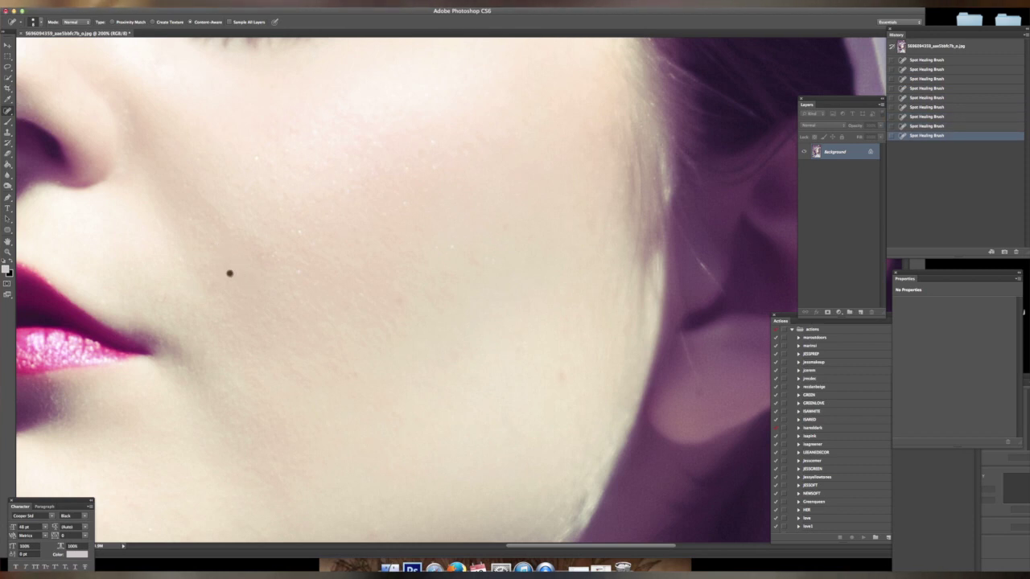
{"action": "left_click", "coordinate": [249, 275]}
{"action": "left_click", "coordinate": [389, 303]}
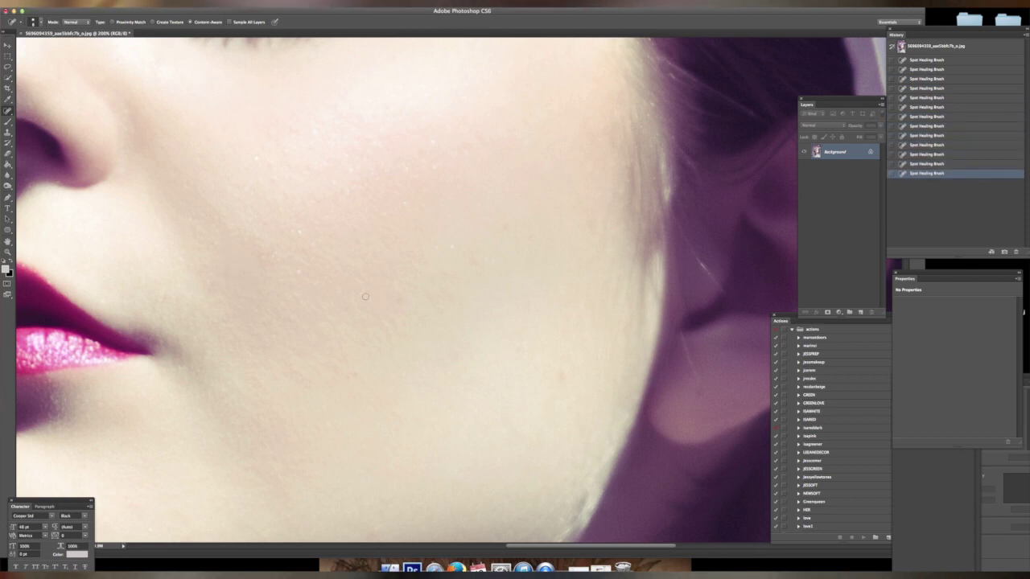
{"action": "left_click", "coordinate": [406, 326]}
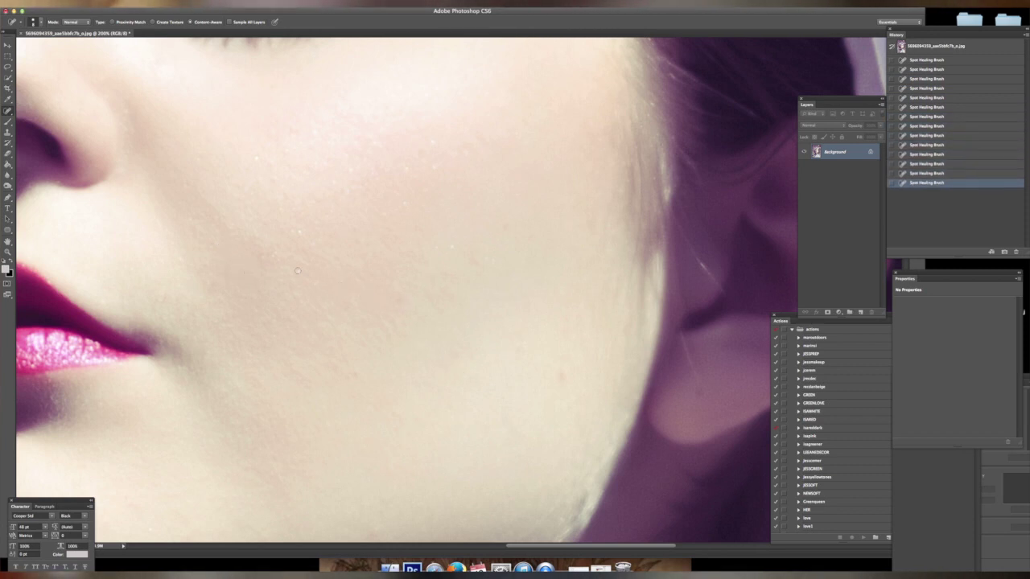
Heal the remaining lower-cheek spots and the blemishes near the lip corner and chin.
{"action": "left_click_drag", "start_coordinate": [292, 257], "coordinate": [309, 261]}
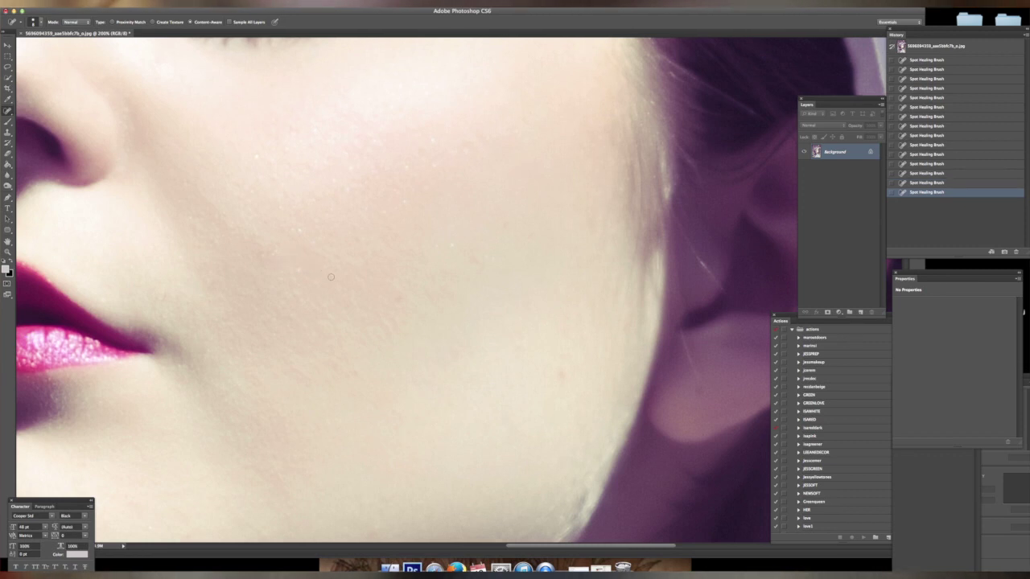
{"action": "left_click", "coordinate": [324, 274]}
{"action": "left_click", "coordinate": [310, 304]}
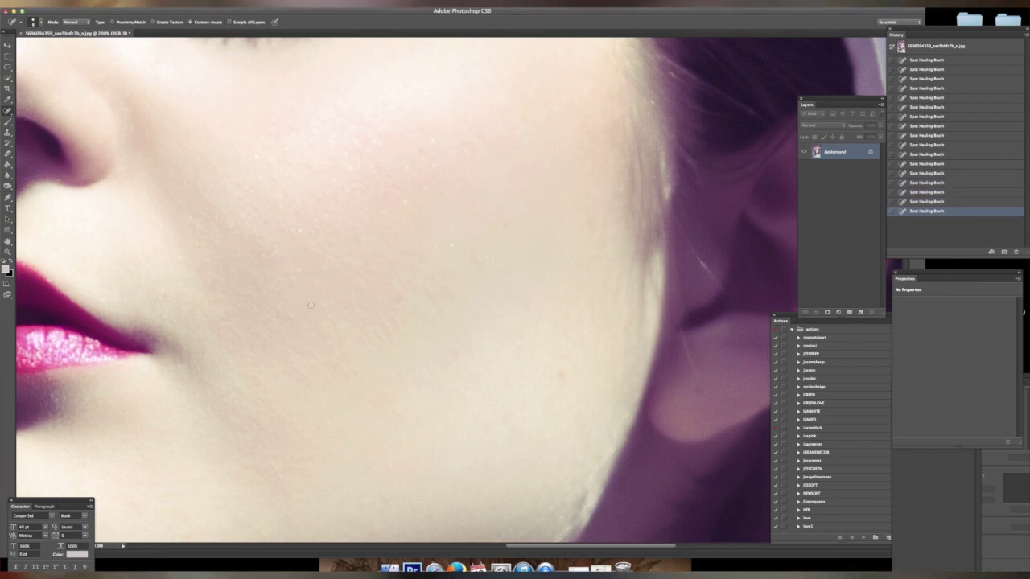
{"action": "left_click", "coordinate": [331, 297]}
{"action": "scroll", "coordinate": [247, 328], "scroll_direction": "up", "scroll_amount": 5}
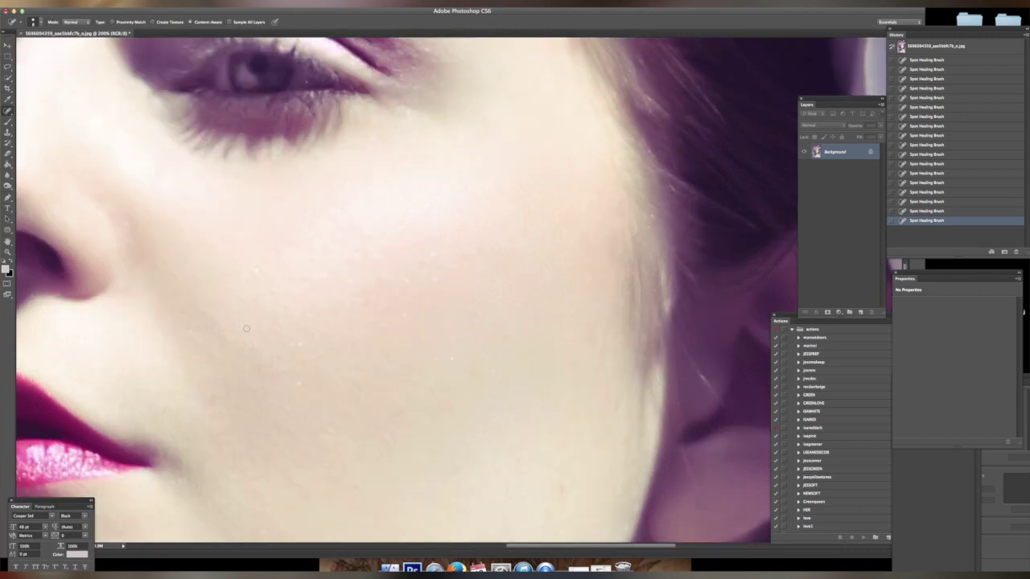
{"action": "left_click", "coordinate": [167, 409]}
{"action": "scroll", "coordinate": [185, 378], "scroll_direction": "down", "scroll_amount": 3}
{"action": "left_click", "coordinate": [195, 382]}
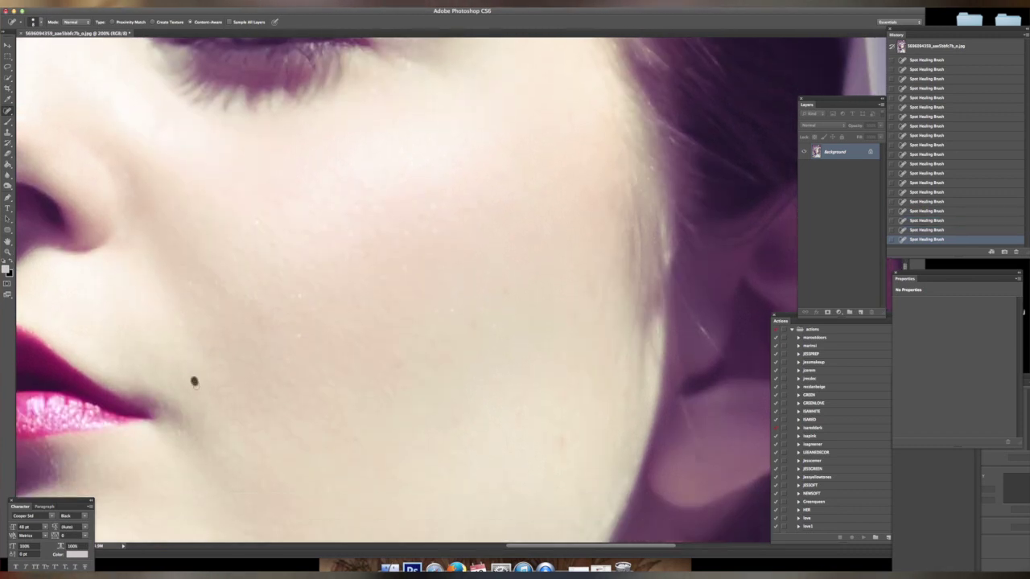
{"action": "left_click", "coordinate": [194, 420]}
{"action": "left_click", "coordinate": [183, 430]}
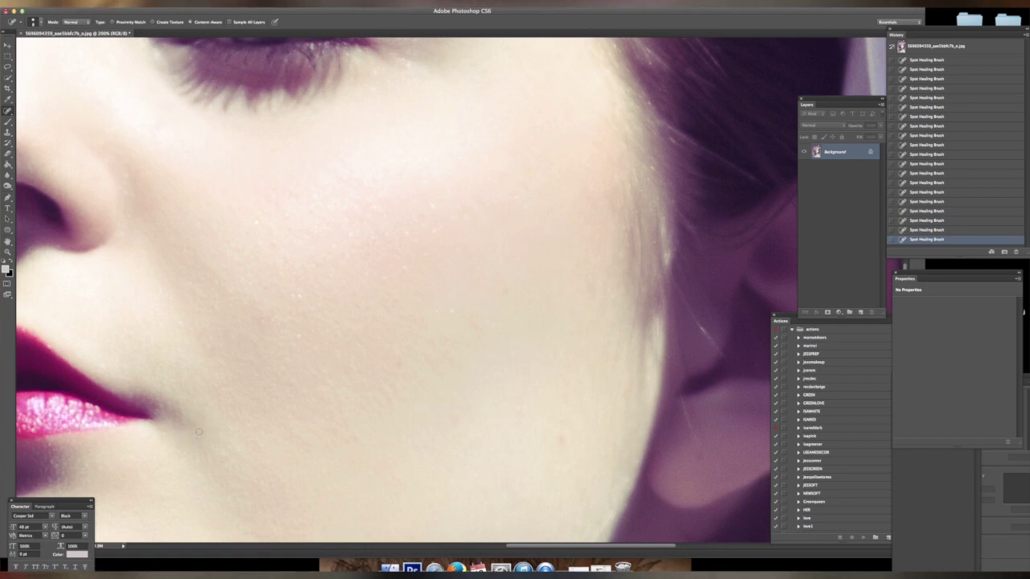
{"action": "left_click", "coordinate": [193, 432]}
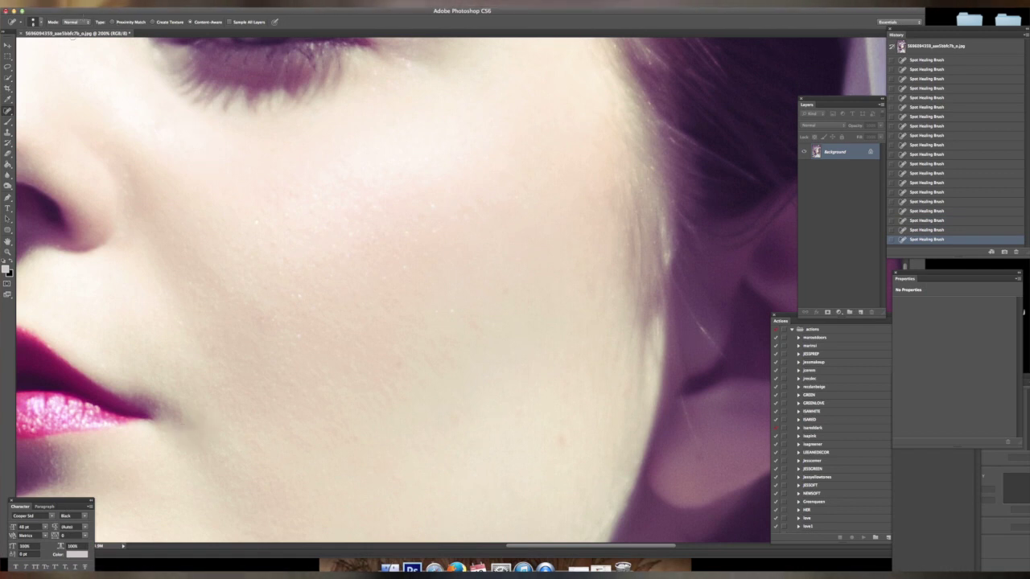
Scroll up to the eye and heal the blemish on the skin above the eyelid.
{"action": "scroll", "coordinate": [230, 192], "scroll_direction": "up", "scroll_amount": 2}
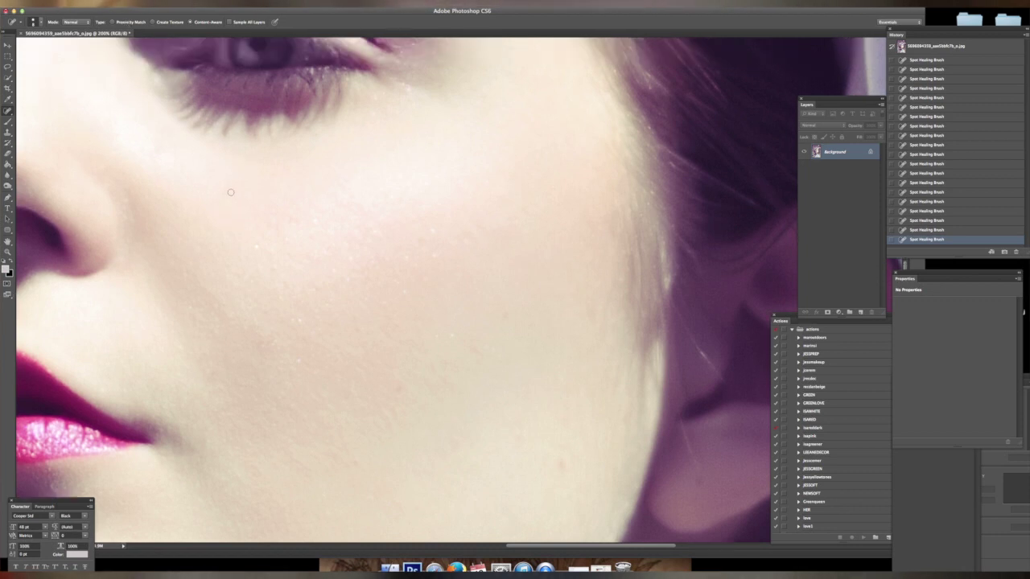
{"action": "scroll", "coordinate": [185, 211], "scroll_direction": "up", "scroll_amount": 2}
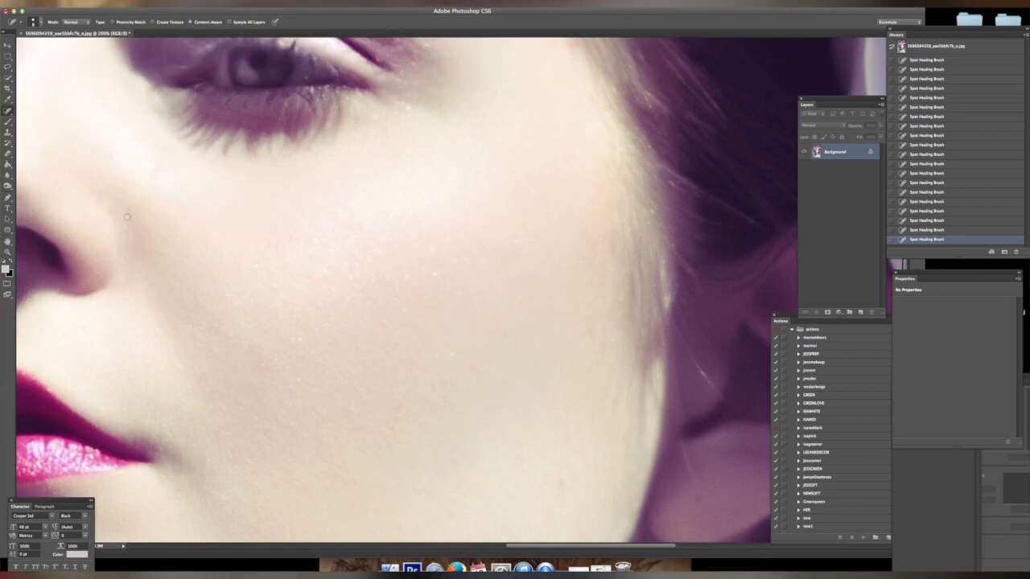
{"action": "scroll", "coordinate": [217, 202], "scroll_direction": "up", "scroll_amount": 1}
{"action": "scroll", "coordinate": [266, 192], "scroll_direction": "up", "scroll_amount": 1}
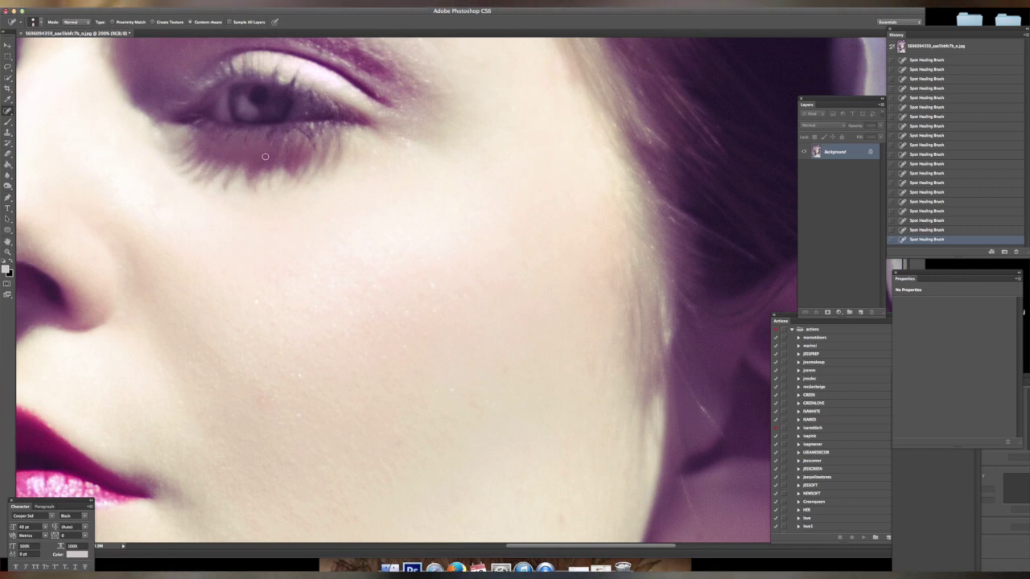
{"action": "scroll", "coordinate": [265, 156], "scroll_direction": "up", "scroll_amount": 1}
{"action": "scroll", "coordinate": [289, 141], "scroll_direction": "up", "scroll_amount": 3}
{"action": "scroll", "coordinate": [330, 121], "scroll_direction": "up", "scroll_amount": 5}
{"action": "scroll", "coordinate": [365, 101], "scroll_direction": "up", "scroll_amount": 1}
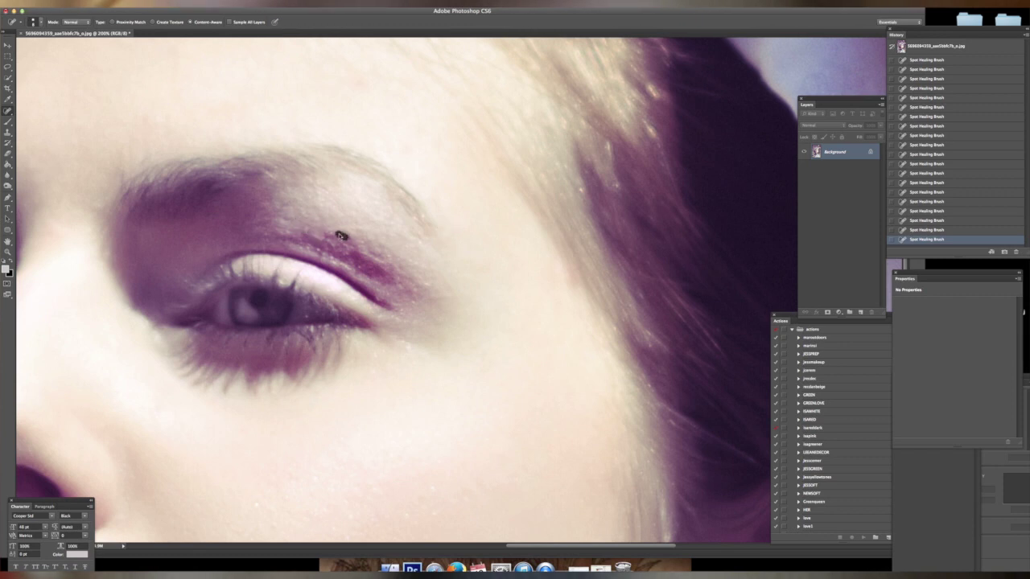
{"action": "left_click_drag", "start_coordinate": [334, 203], "coordinate": [329, 195]}
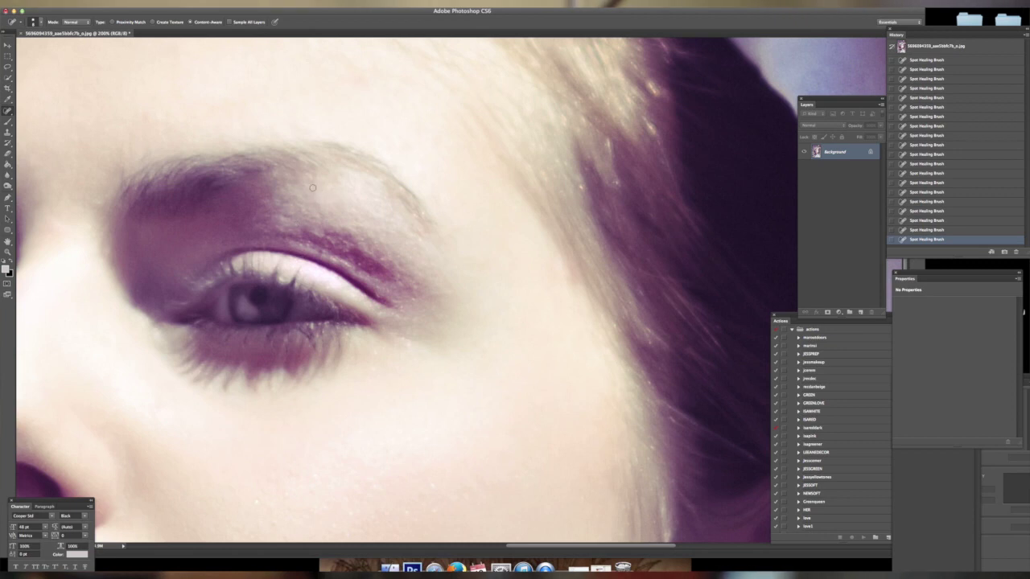
{"action": "scroll", "coordinate": [338, 185], "scroll_direction": "up", "scroll_amount": 2}
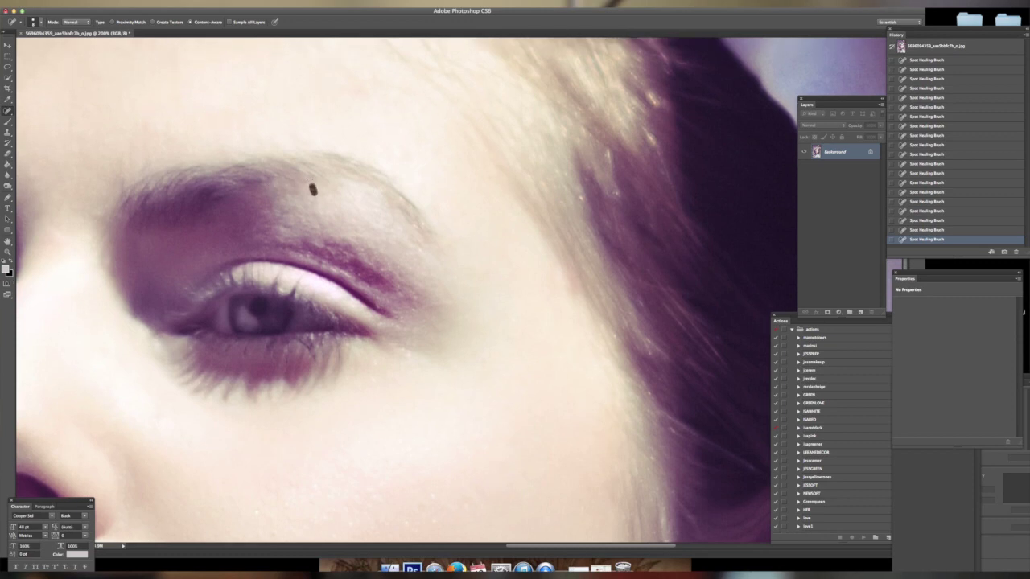
{"action": "scroll", "coordinate": [373, 214], "scroll_direction": "down", "scroll_amount": 2}
{"action": "scroll", "coordinate": [417, 229], "scroll_direction": "down", "scroll_amount": 2}
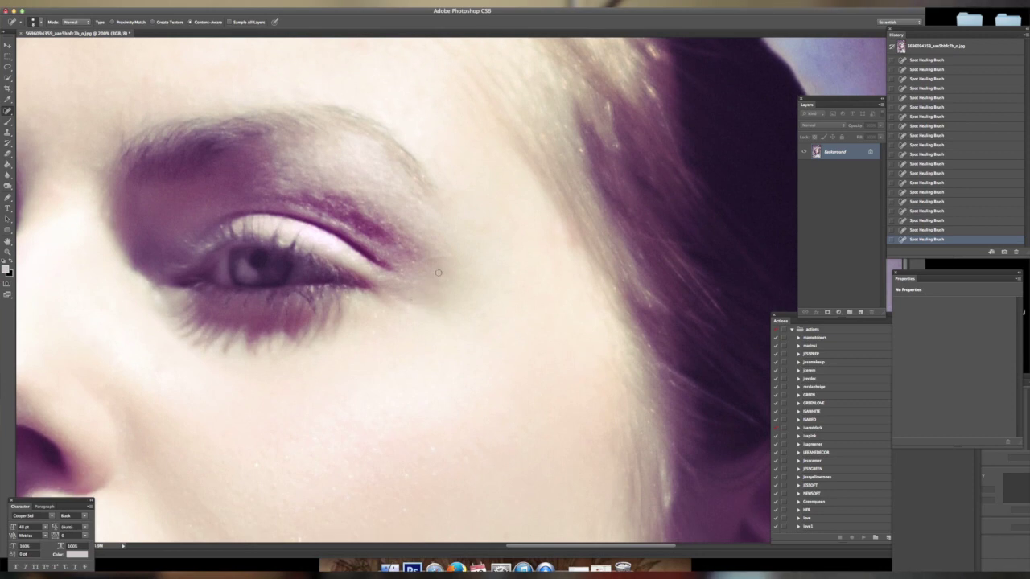
{"action": "scroll", "coordinate": [440, 258], "scroll_direction": "down", "scroll_amount": 8}
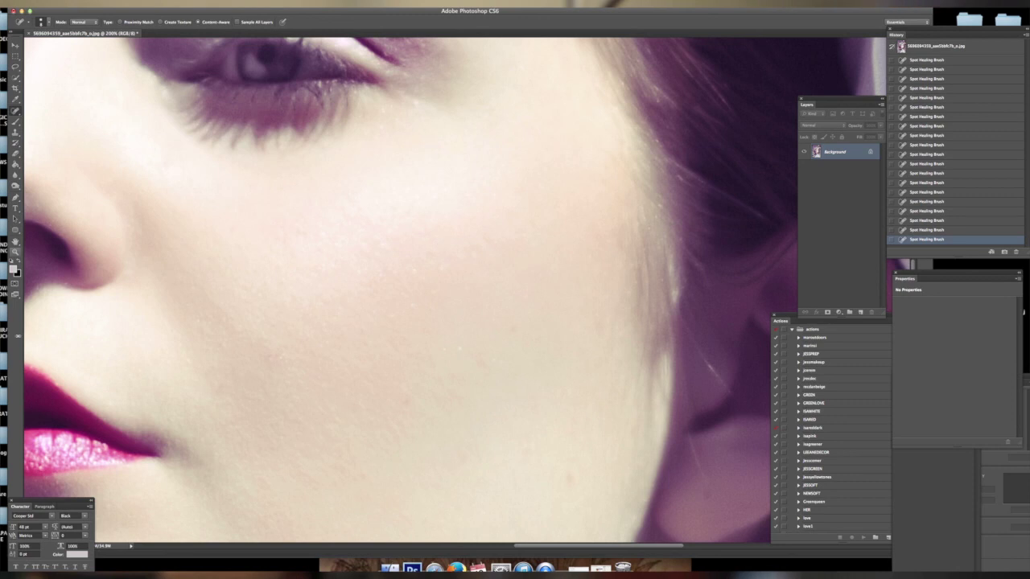
Zoom out to the whole face and flip between the original snapshot and the latest healing state.
{"action": "left_click", "coordinate": [14, 253]}
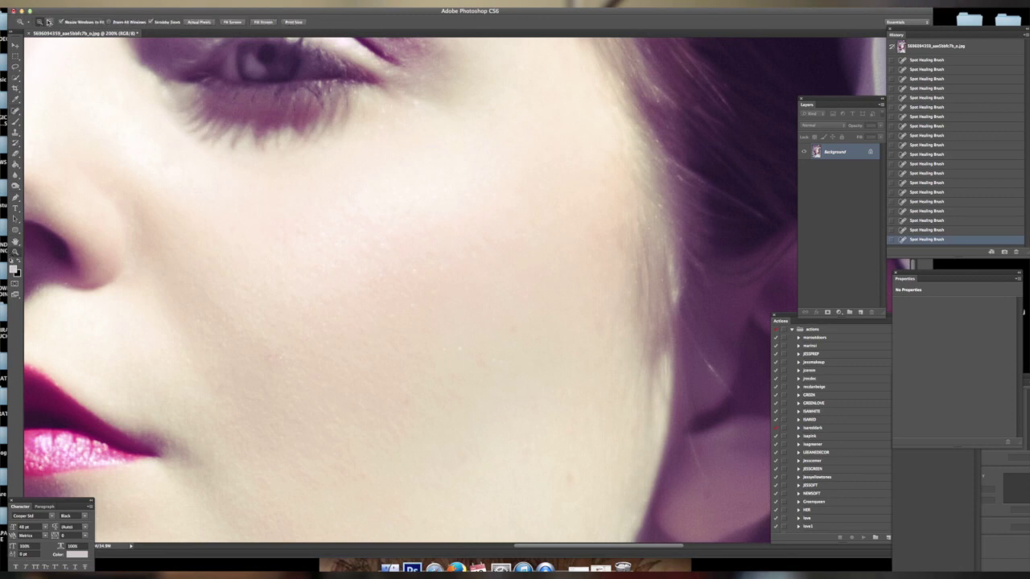
{"action": "left_click", "coordinate": [202, 163], "text": "alt"}
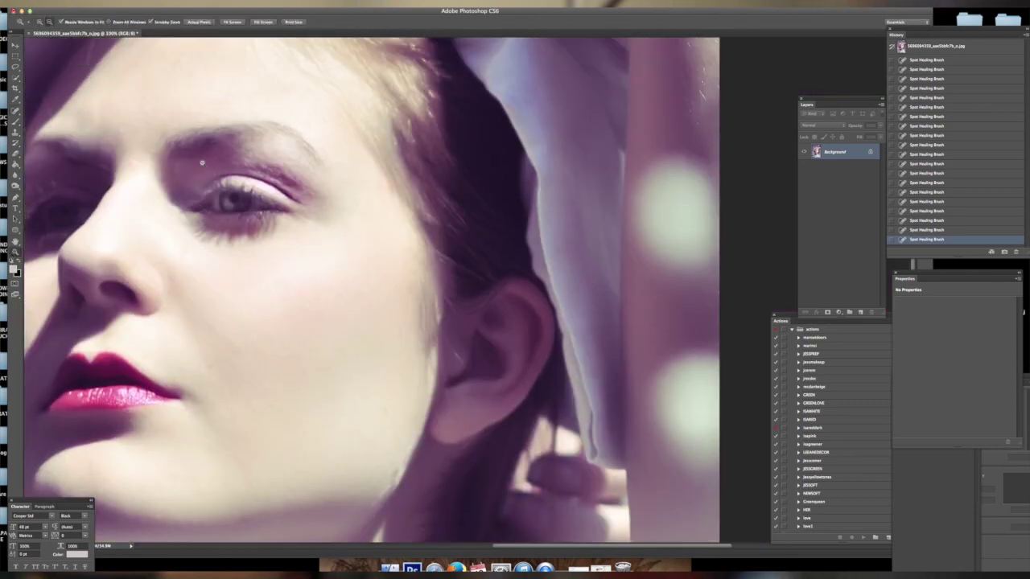
{"action": "left_click", "coordinate": [918, 49]}
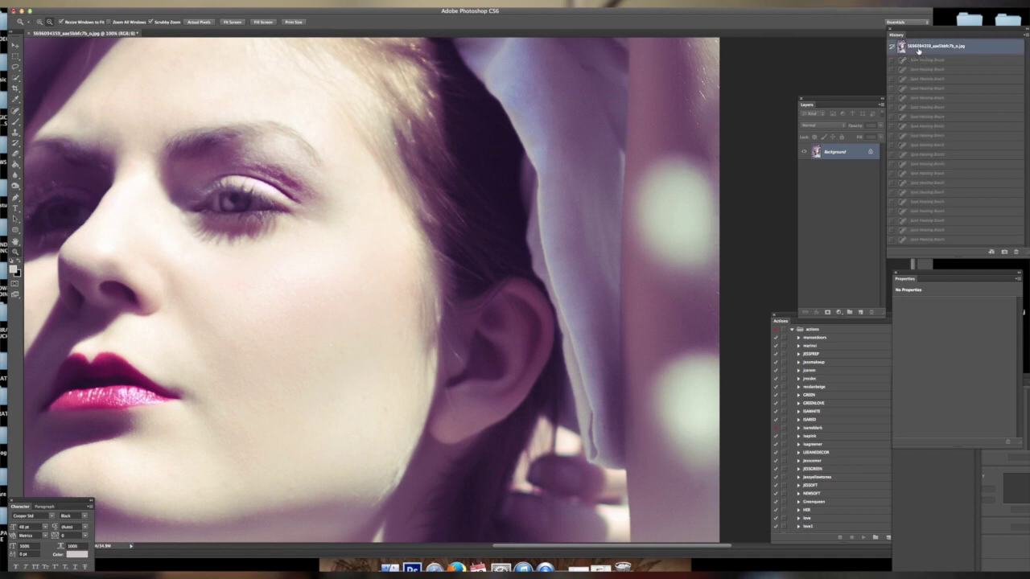
{"action": "left_click", "coordinate": [933, 239]}
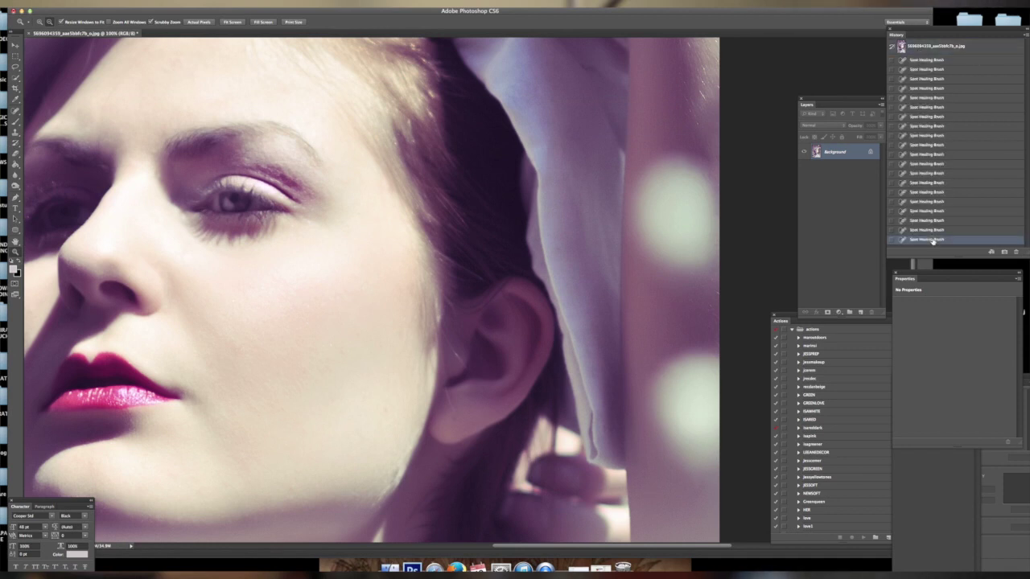
{"action": "left_click", "coordinate": [947, 49]}
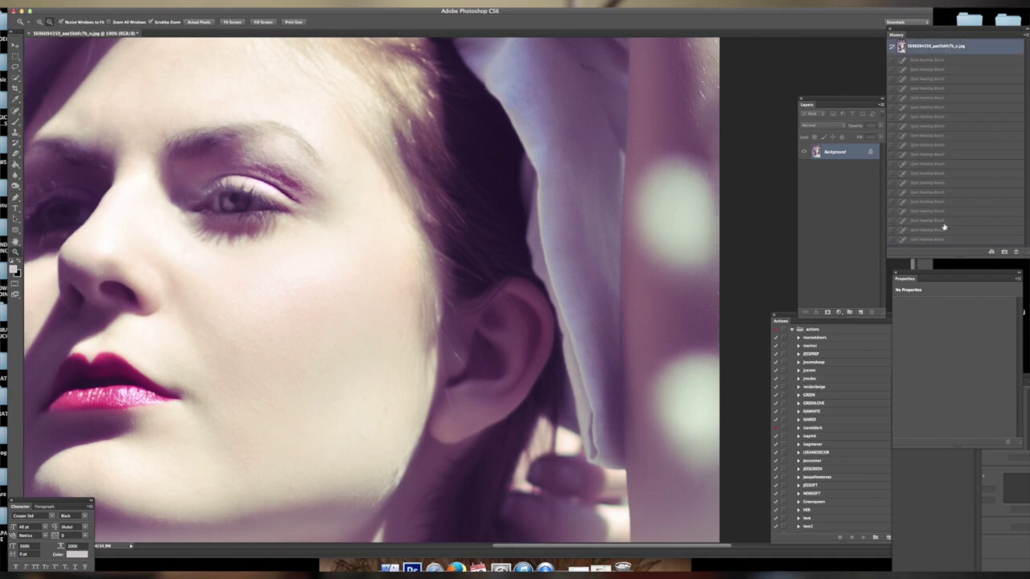
{"action": "key", "text": "ctrl+z"}
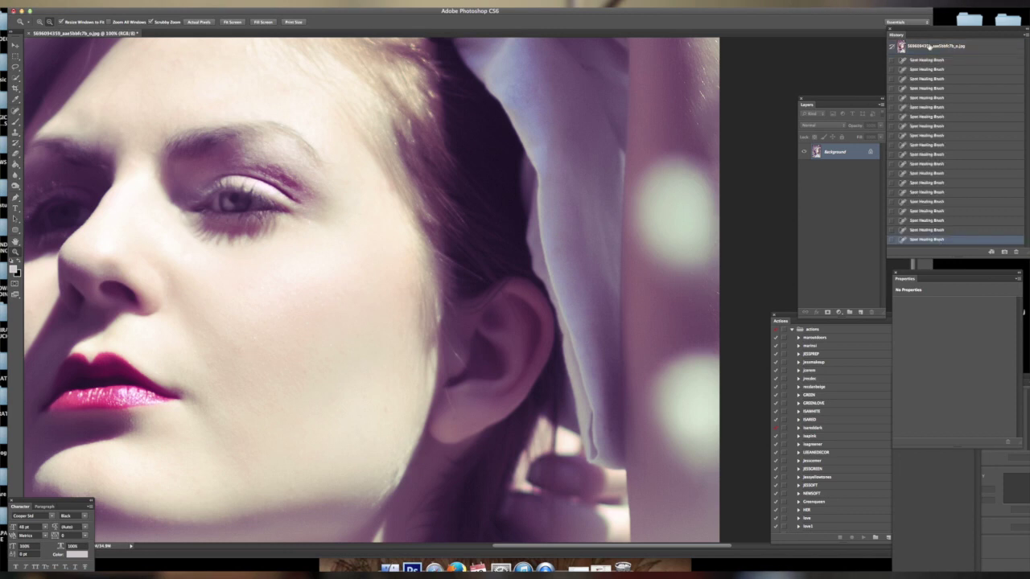
{"action": "left_click", "coordinate": [930, 49]}
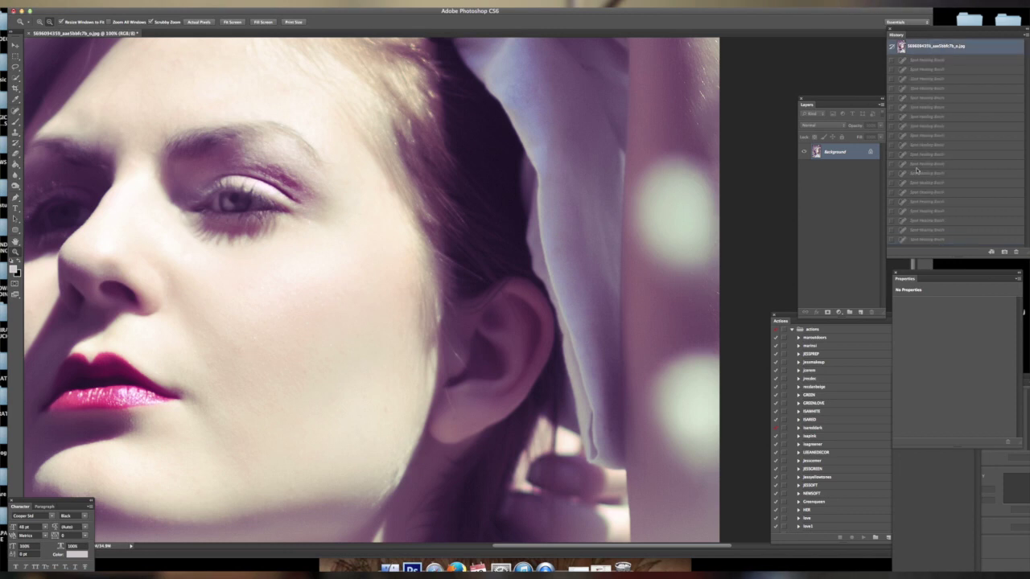
{"action": "left_click", "coordinate": [926, 242]}
{"action": "key", "text": "ctrl+z"}
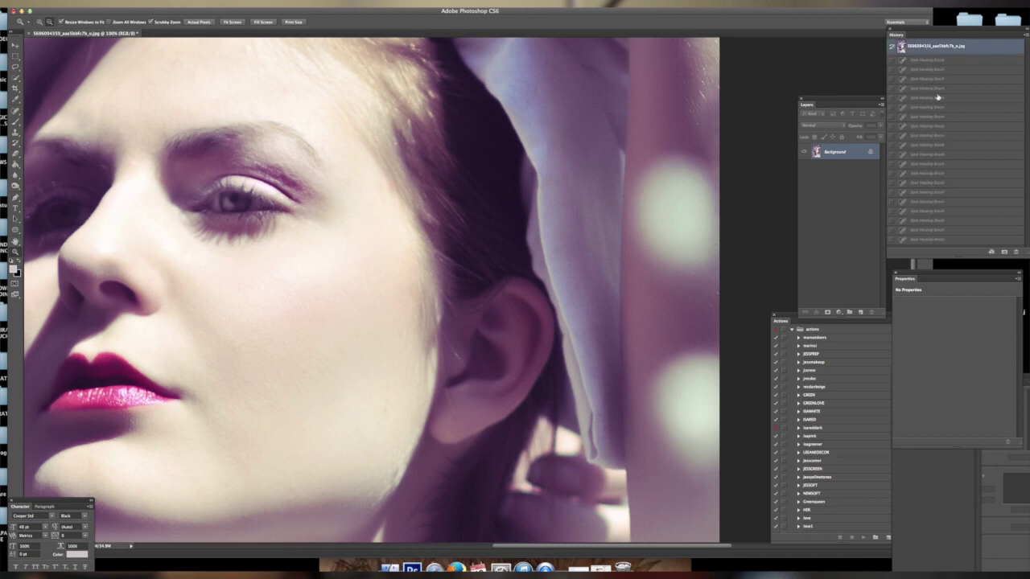
{"action": "left_click", "coordinate": [931, 240]}
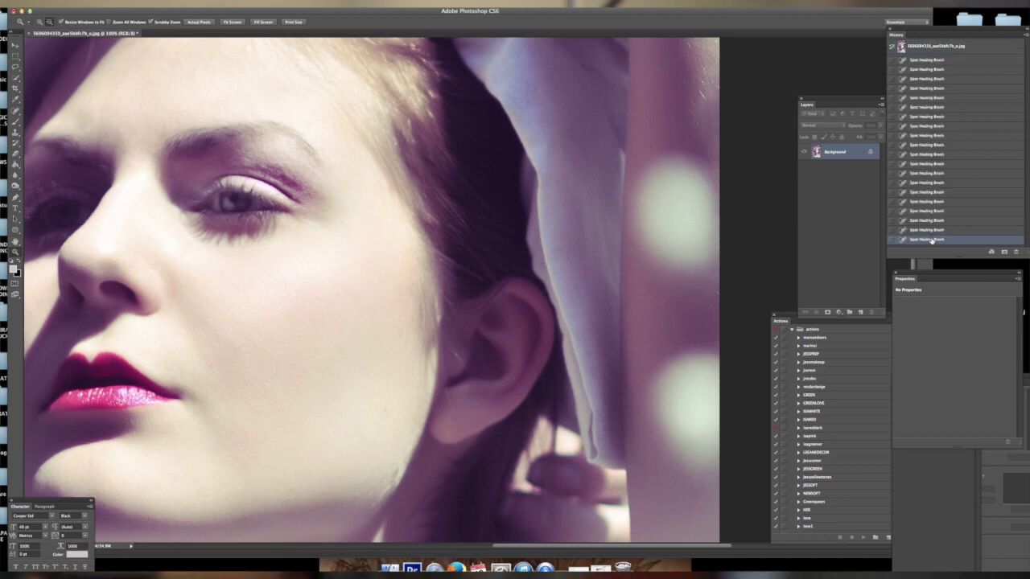
{"action": "left_click", "coordinate": [930, 47]}
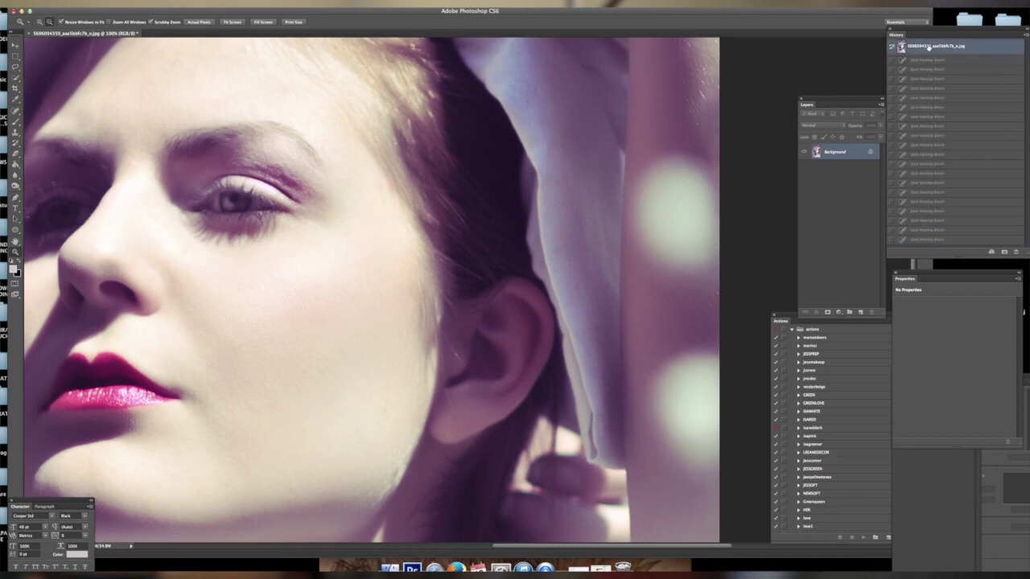
{"action": "left_click", "coordinate": [938, 240]}
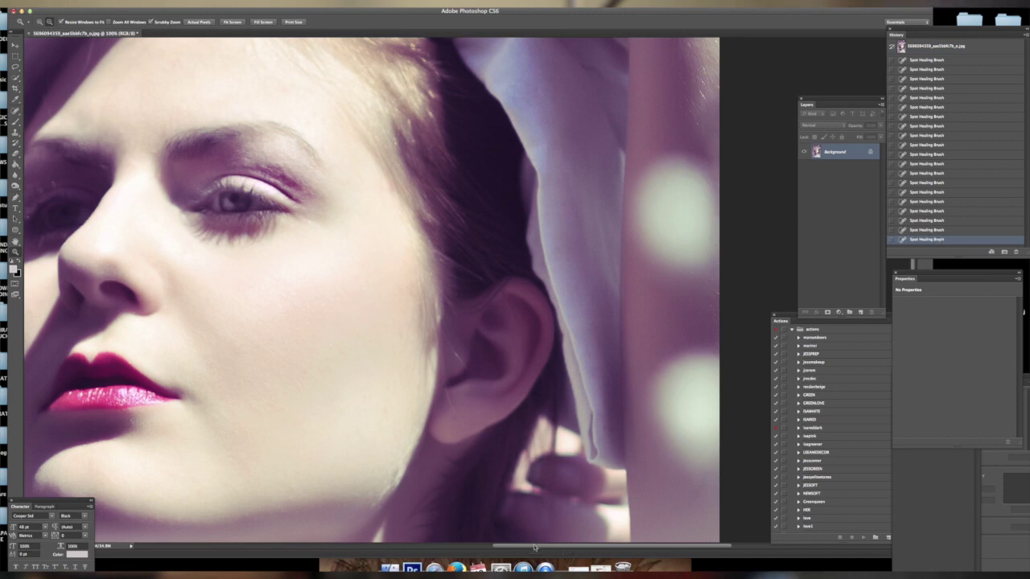
Reselect the Spot Healing Brush, then pick the Zoom tool from the toolbox.
{"action": "left_click_drag", "start_coordinate": [535, 548], "coordinate": [509, 548]}
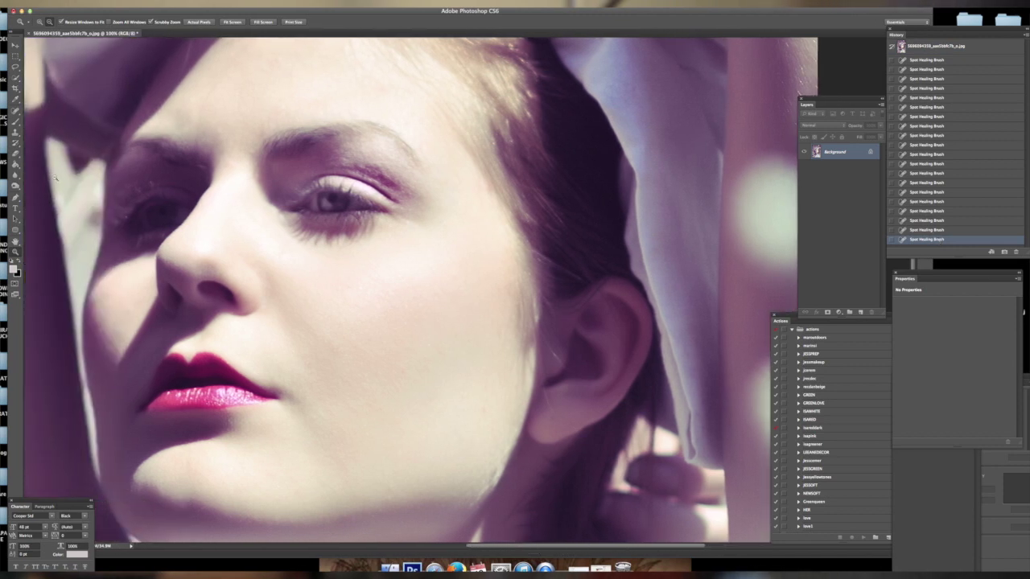
{"action": "left_click", "coordinate": [16, 111]}
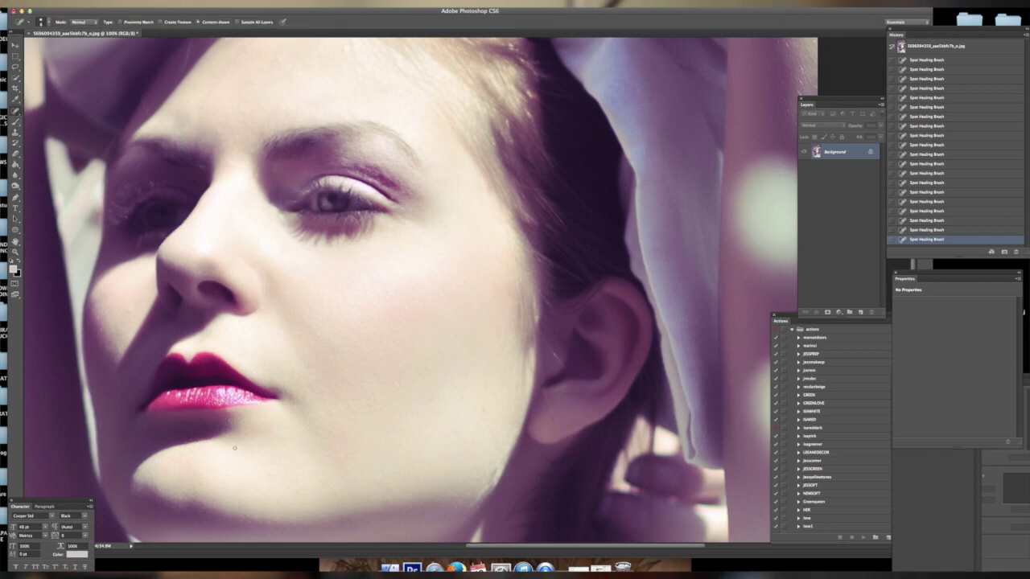
{"action": "left_click", "coordinate": [15, 252]}
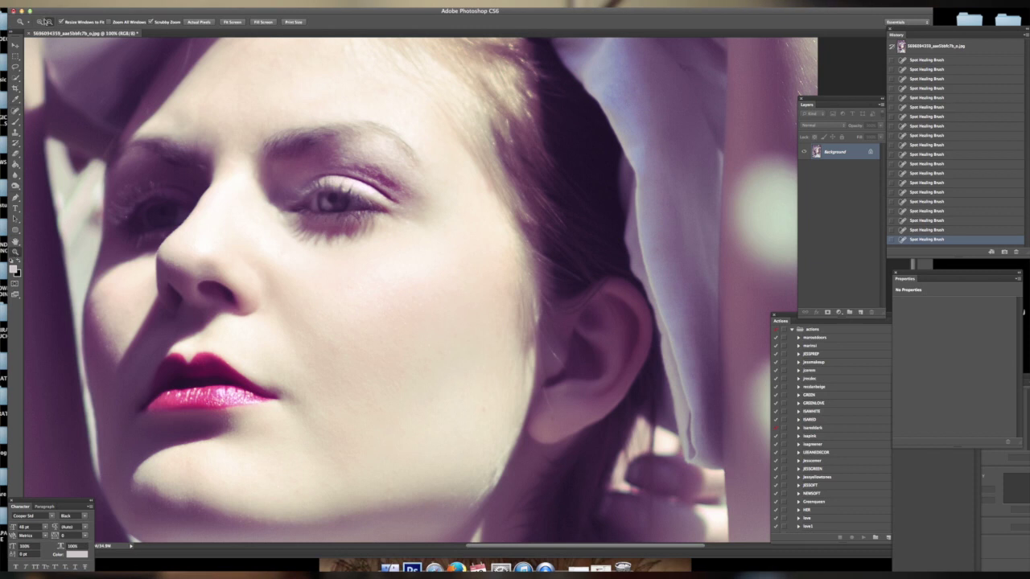
Zoom out to frame the photo, revert to the original History snapshot, and open the Image menu.
{"action": "left_click", "coordinate": [190, 212], "text": "alt"}
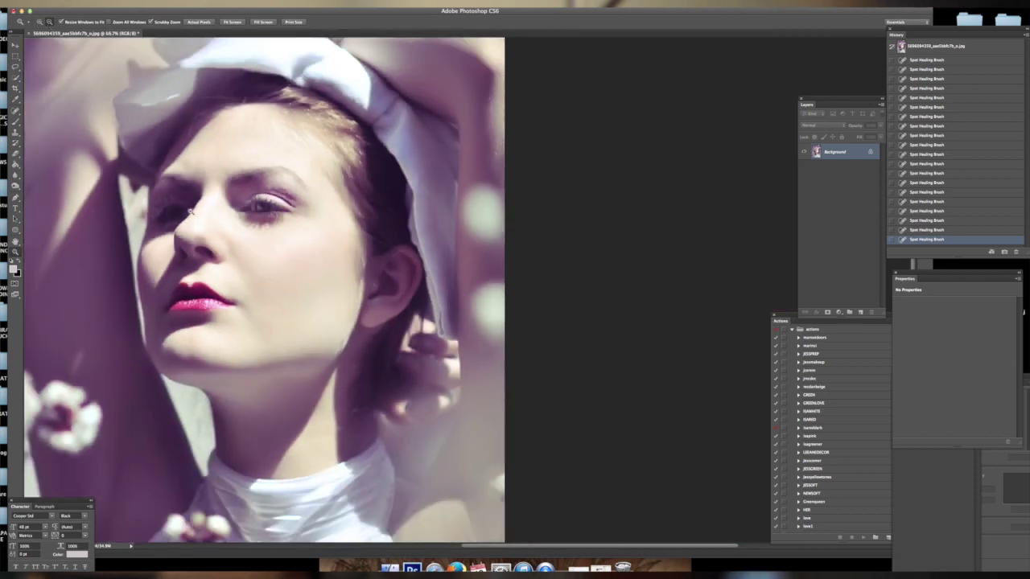
{"action": "left_click", "coordinate": [197, 196], "text": "alt"}
{"action": "left_click", "coordinate": [453, 62], "text": "alt"}
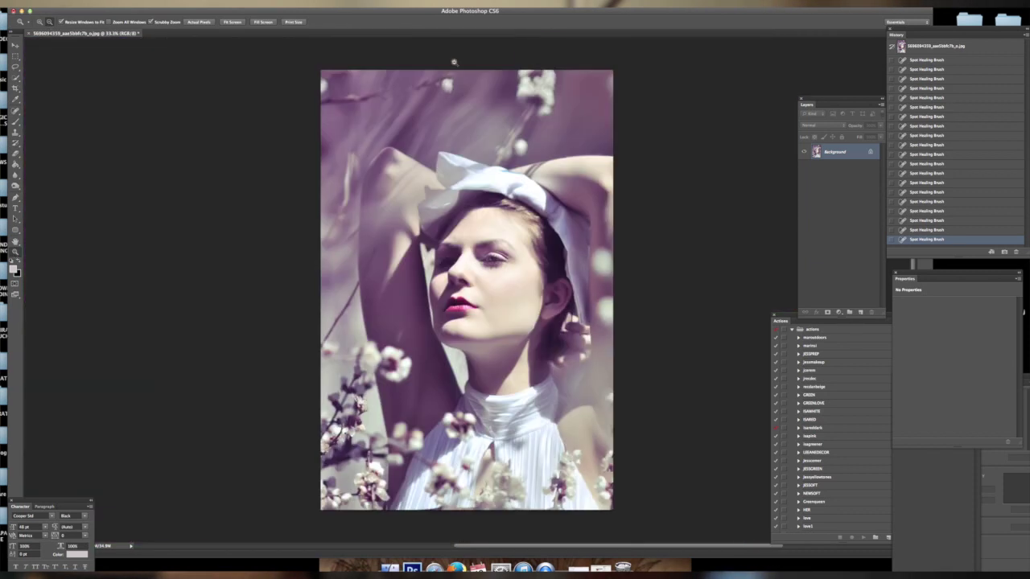
{"action": "left_click", "coordinate": [901, 46]}
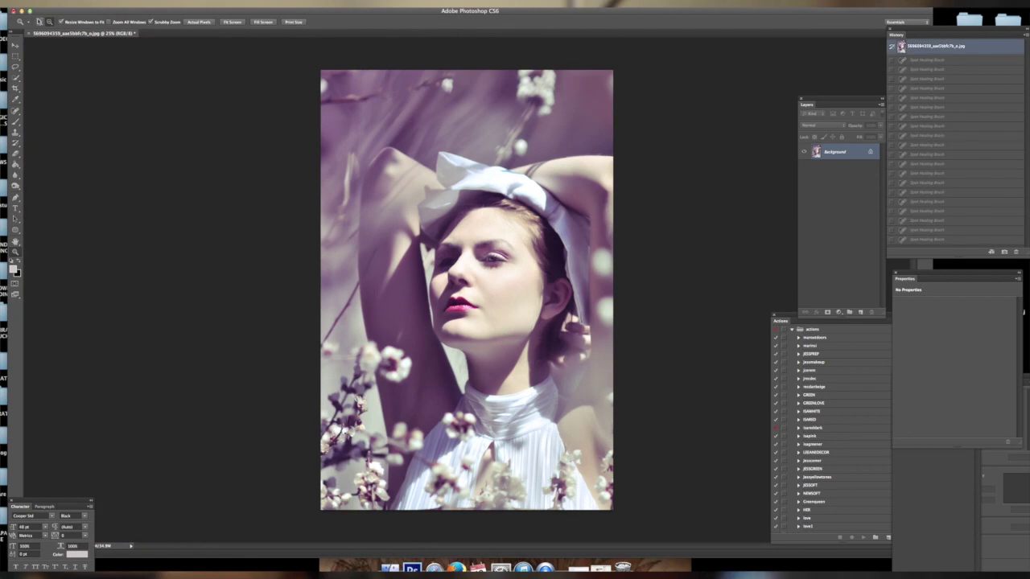
{"action": "left_click", "coordinate": [476, 203]}
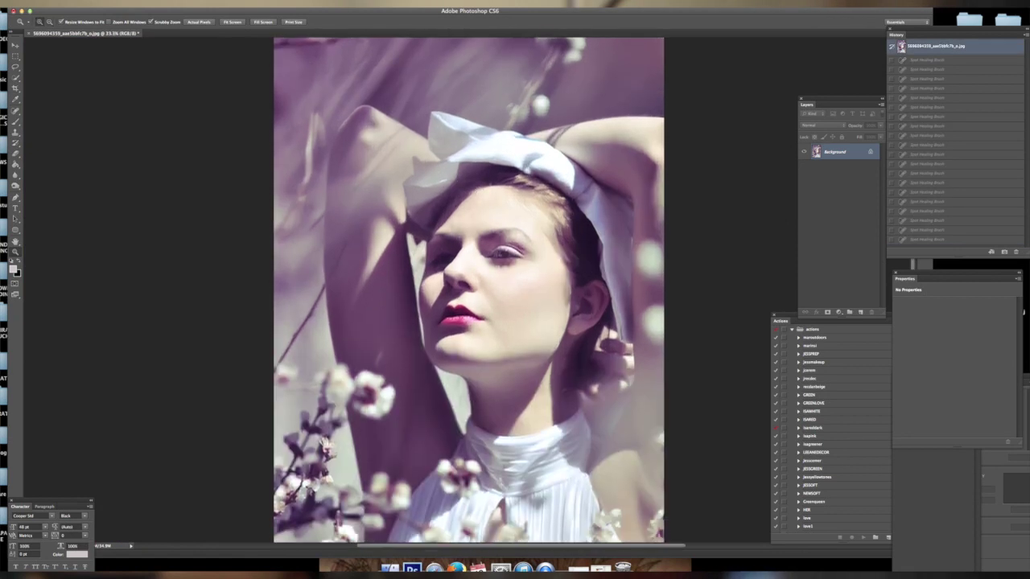
{"action": "left_click", "coordinate": [102, 10]}
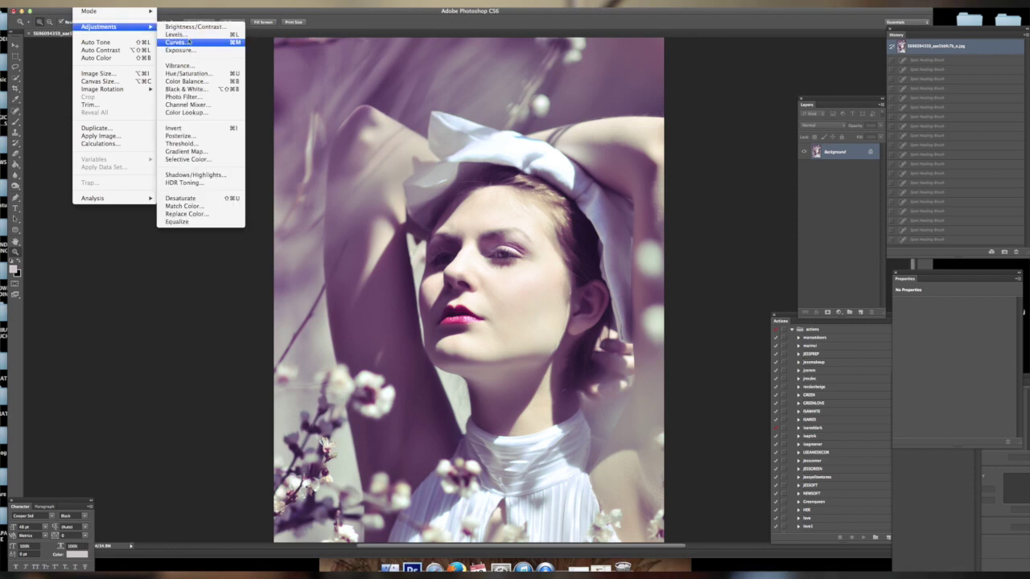
{"action": "mouse_move", "coordinate": [99, 27]}
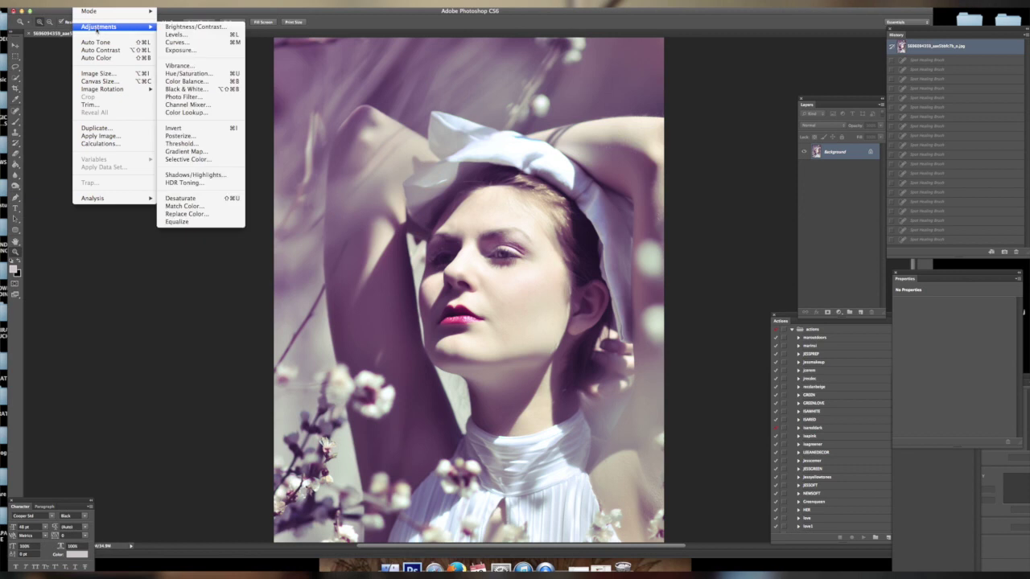
{"action": "left_click", "coordinate": [182, 40]}
{"action": "left_click_drag", "start_coordinate": [205, 97], "coordinate": [171, 54]}
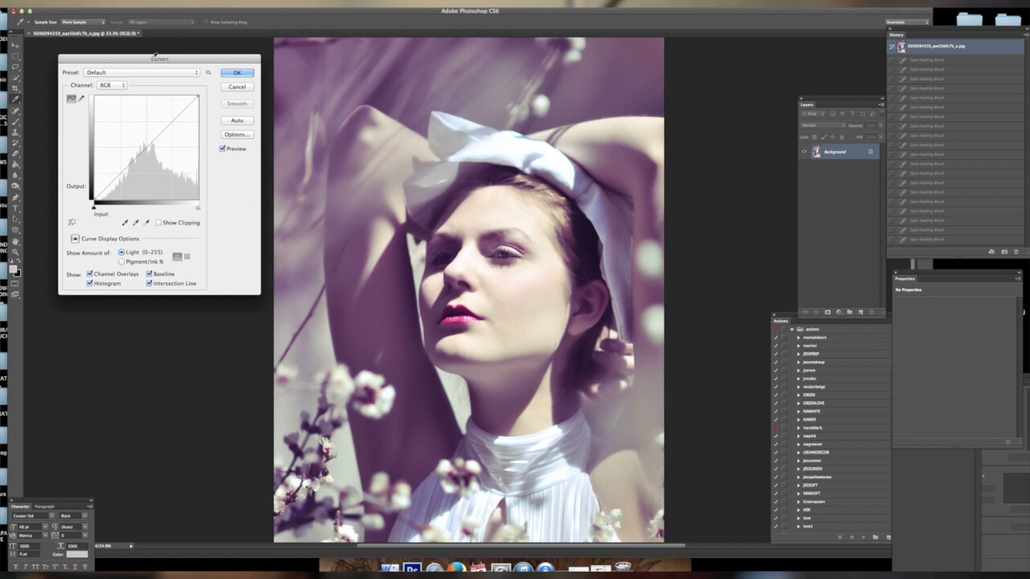
{"action": "left_click_drag", "start_coordinate": [156, 56], "coordinate": [148, 53]}
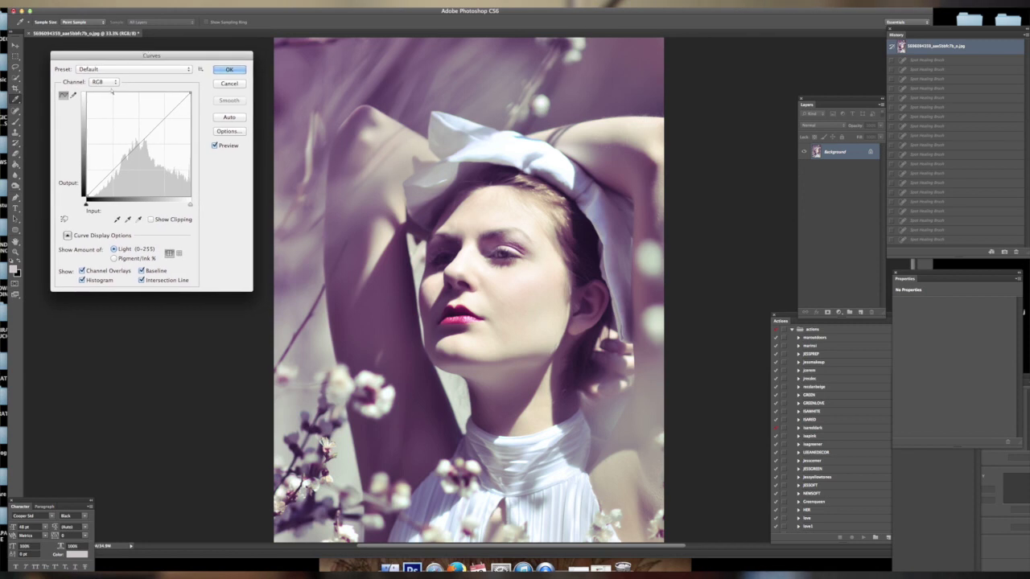
{"action": "left_click_drag", "start_coordinate": [144, 55], "coordinate": [149, 55]}
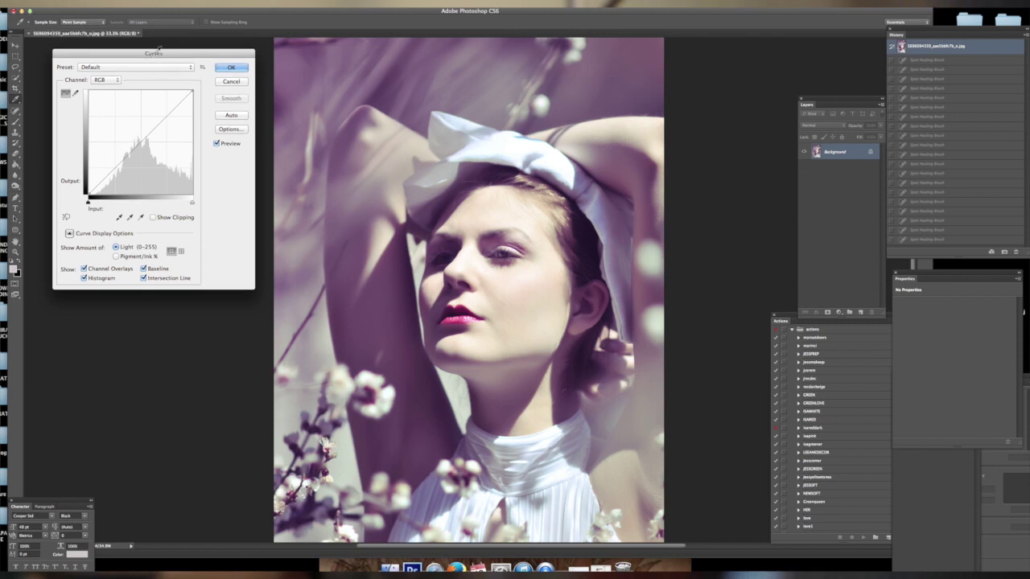
{"action": "left_click_drag", "start_coordinate": [159, 49], "coordinate": [175, 48]}
{"action": "left_click", "coordinate": [118, 179]}
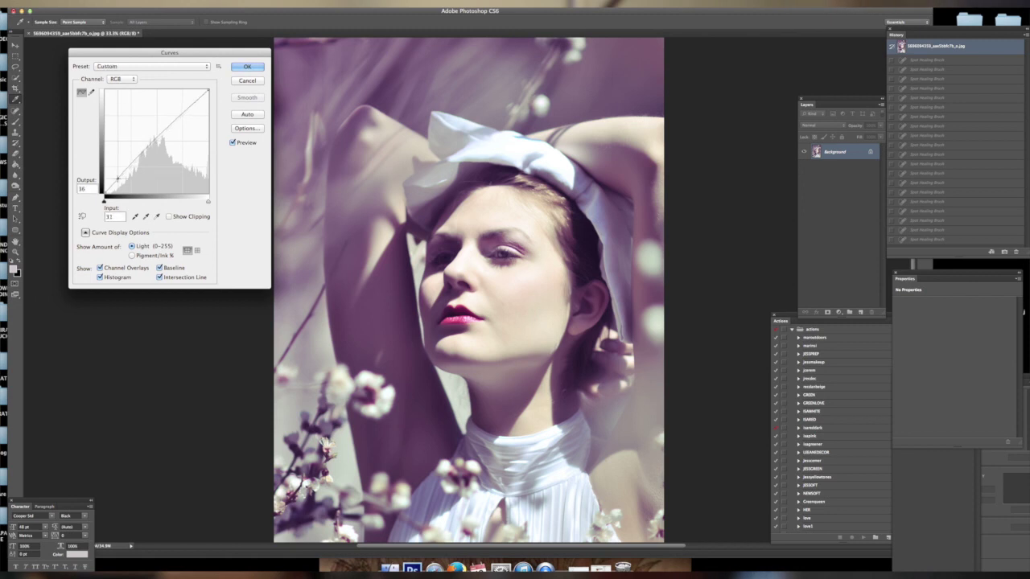
{"action": "left_click", "coordinate": [195, 105]}
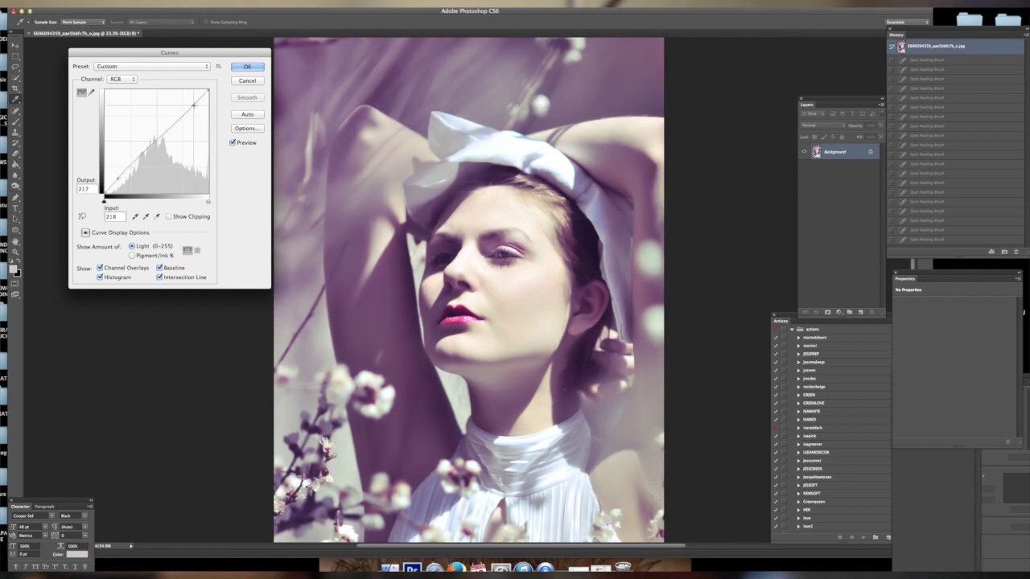
{"action": "left_click_drag", "start_coordinate": [195, 106], "coordinate": [191, 103]}
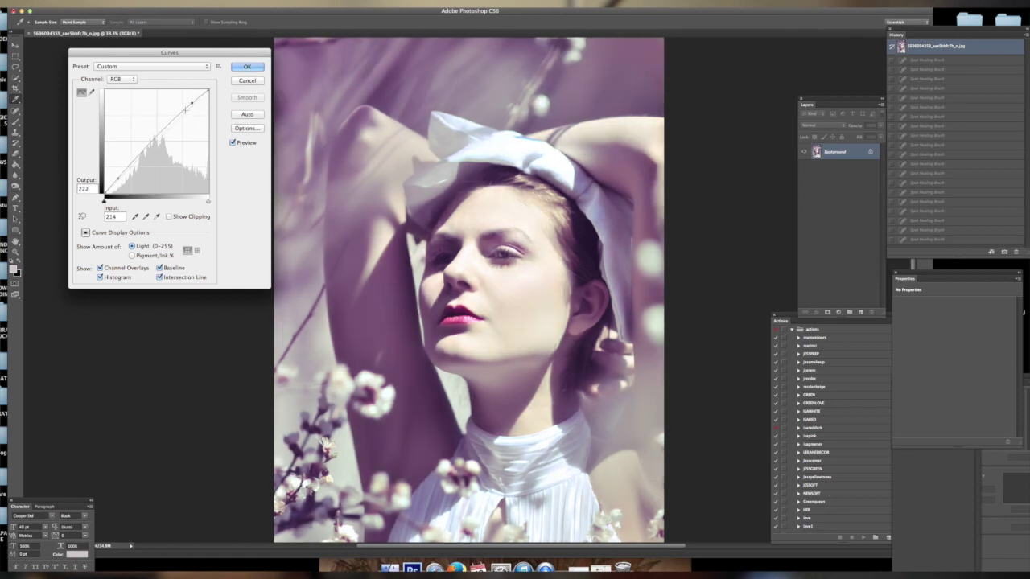
{"action": "left_click_drag", "start_coordinate": [119, 178], "coordinate": [135, 169]}
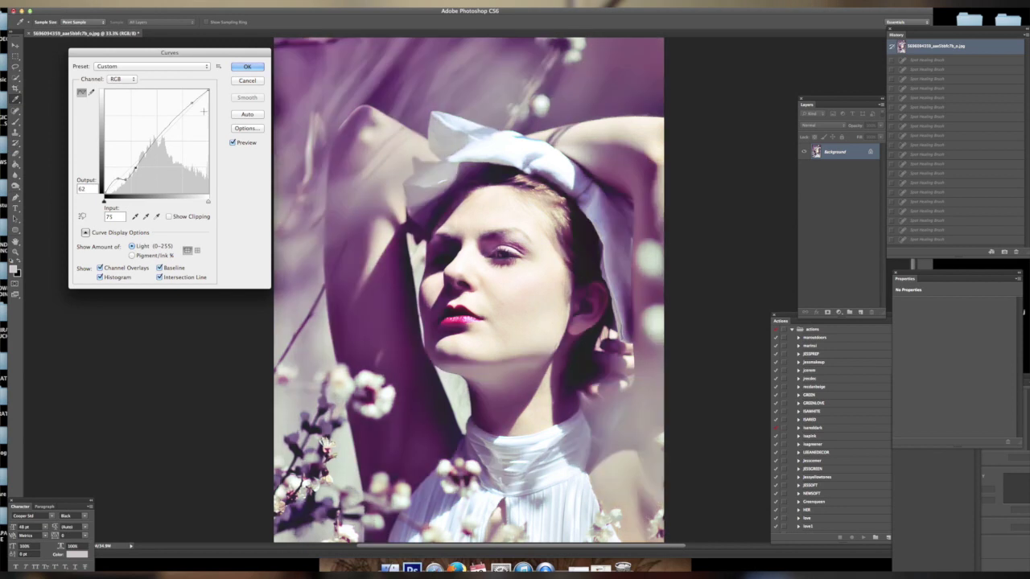
{"action": "left_click", "coordinate": [123, 79]}
{"action": "left_click", "coordinate": [244, 83]}
{"action": "left_click", "coordinate": [247, 82]}
Start a Curves adjustment with RGB shadow and highlight points, easing the highlight end.
{"action": "left_click", "coordinate": [87, 4]}
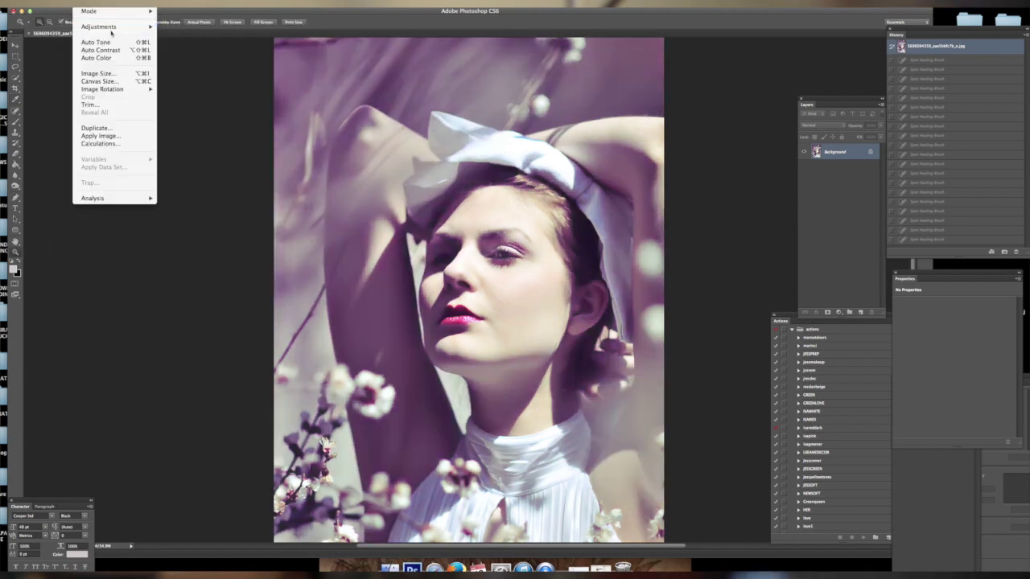
{"action": "left_click", "coordinate": [175, 42]}
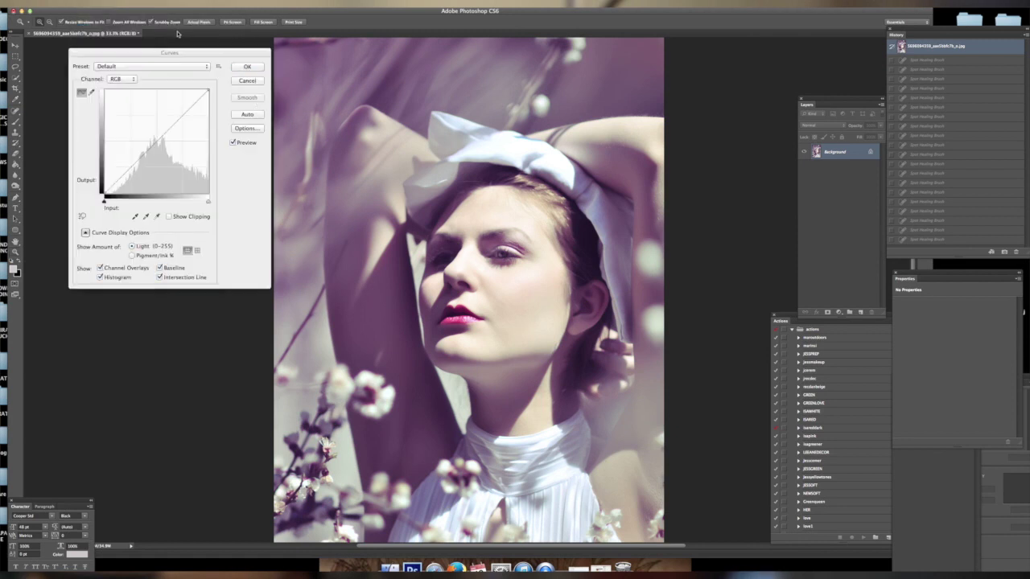
{"action": "left_click", "coordinate": [118, 177]}
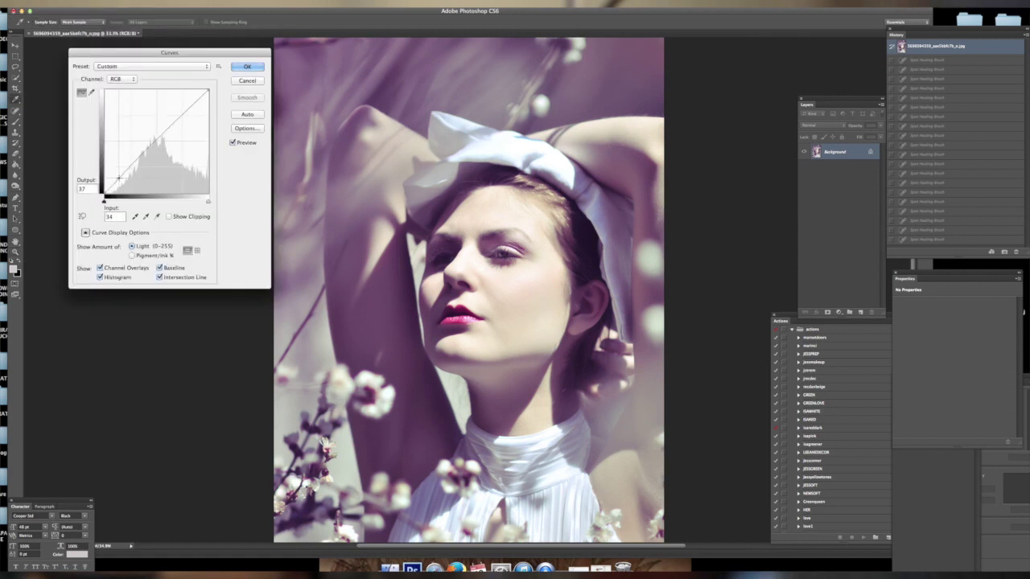
{"action": "left_click", "coordinate": [194, 105]}
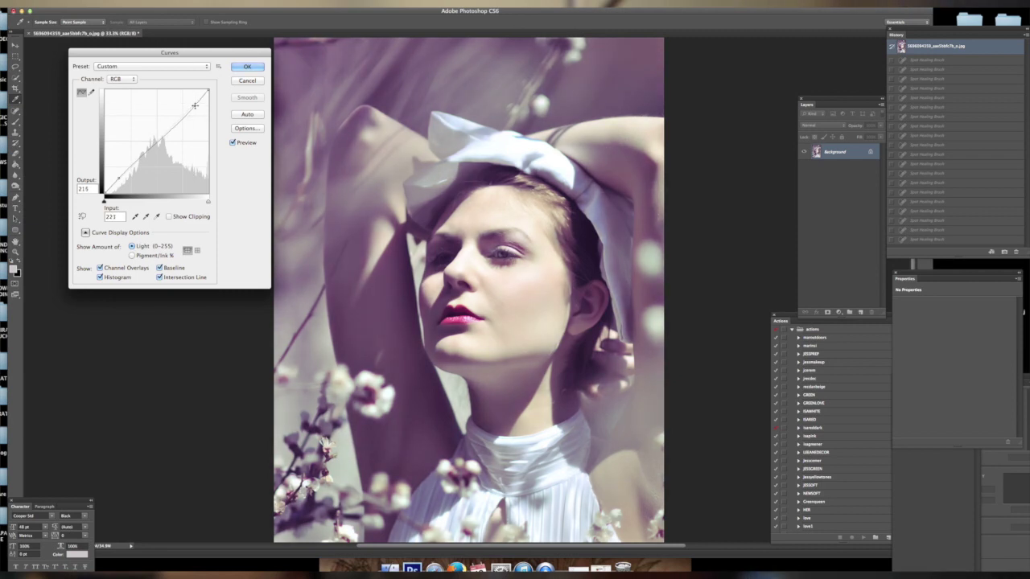
{"action": "left_click_drag", "start_coordinate": [194, 106], "coordinate": [196, 114]}
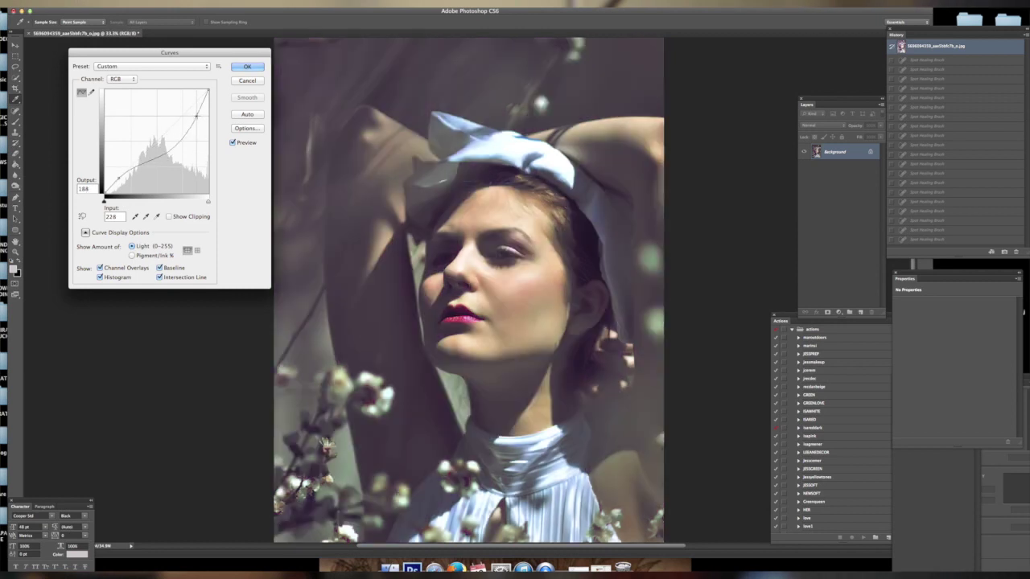
{"action": "mouse_move", "coordinate": [196, 114]}
{"action": "left_mouse_down"}
{"action": "mouse_move", "coordinate": [185, 102]}
{"action": "mouse_move", "coordinate": [193, 105]}
{"action": "left_mouse_up"}
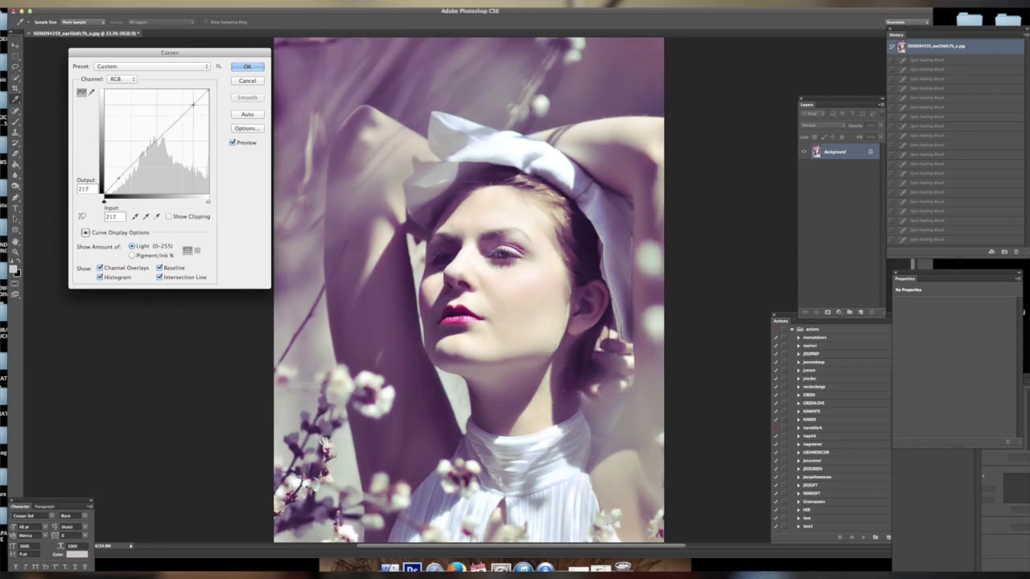
Shape the Red channel curve: lower the shadows slightly and lift the highlights.
{"action": "left_click", "coordinate": [121, 78]}
{"action": "left_click", "coordinate": [120, 89]}
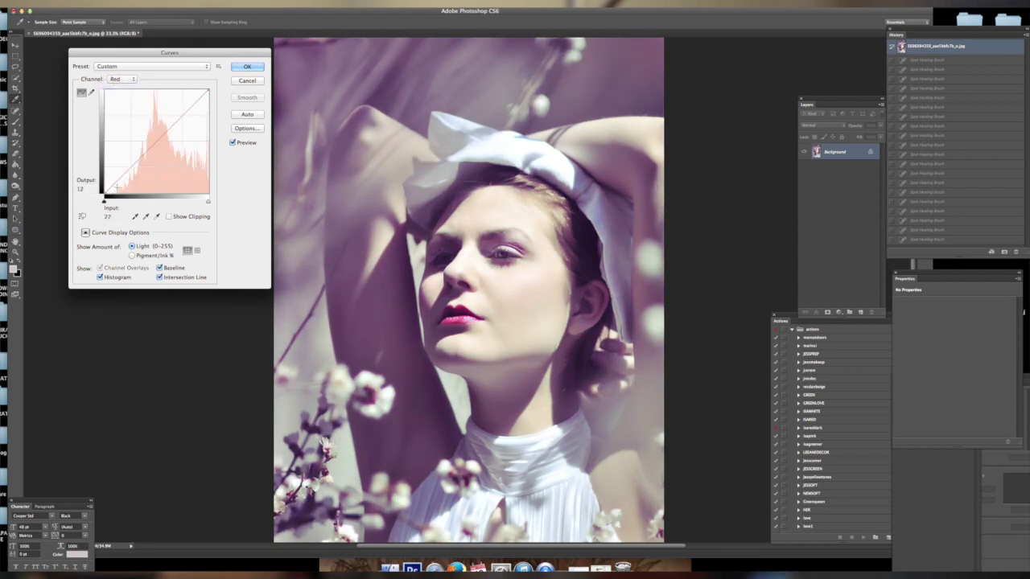
{"action": "left_click_drag", "start_coordinate": [121, 176], "coordinate": [122, 182]}
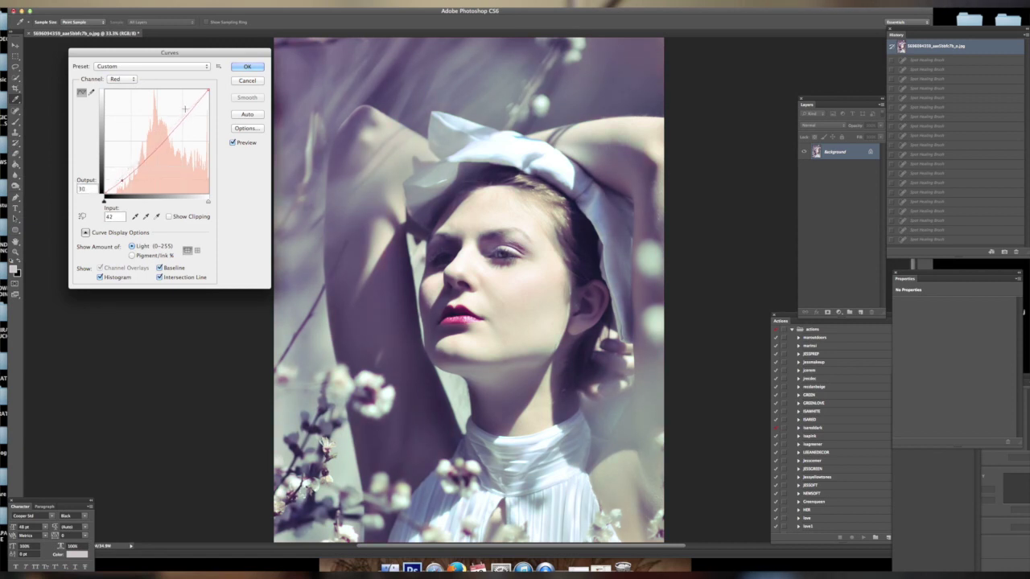
{"action": "left_click_drag", "start_coordinate": [185, 108], "coordinate": [195, 105]}
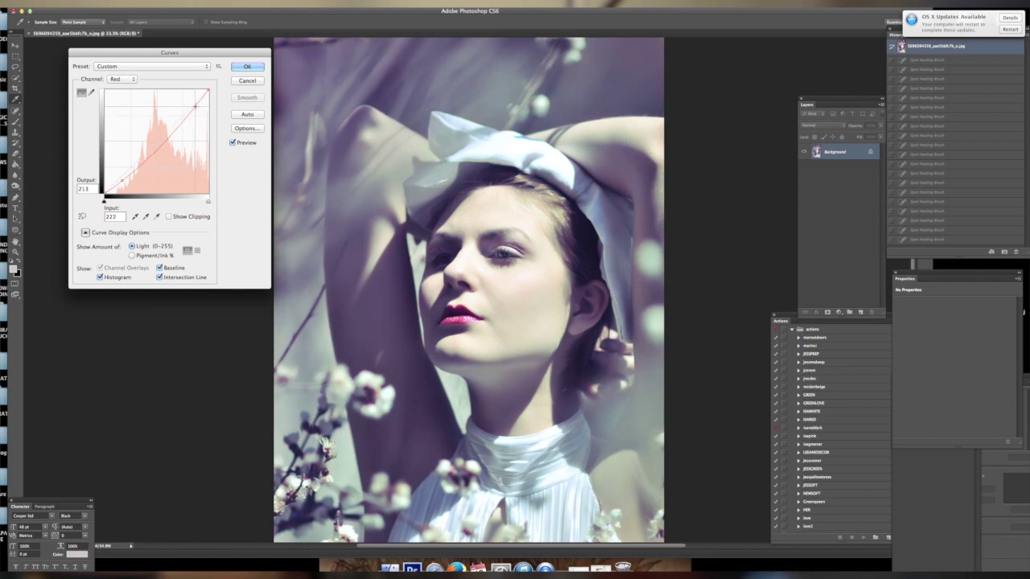
{"action": "left_click_drag", "start_coordinate": [122, 182], "coordinate": [119, 176]}
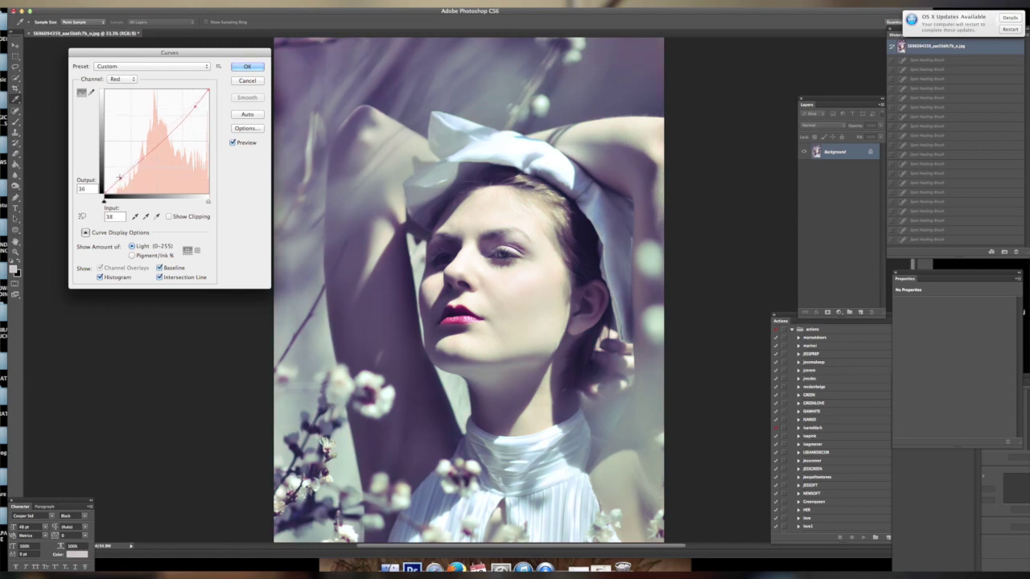
Ease down the Blue channel shadows and highlights, then apply the Curves grade.
{"action": "left_click", "coordinate": [122, 79]}
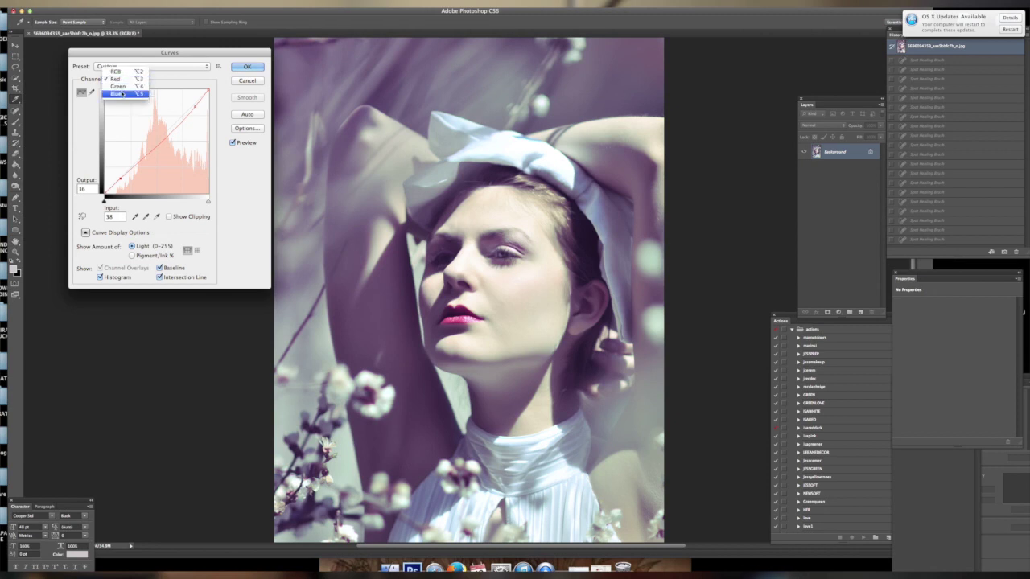
{"action": "left_click", "coordinate": [121, 98]}
{"action": "left_click_drag", "start_coordinate": [122, 174], "coordinate": [122, 173]}
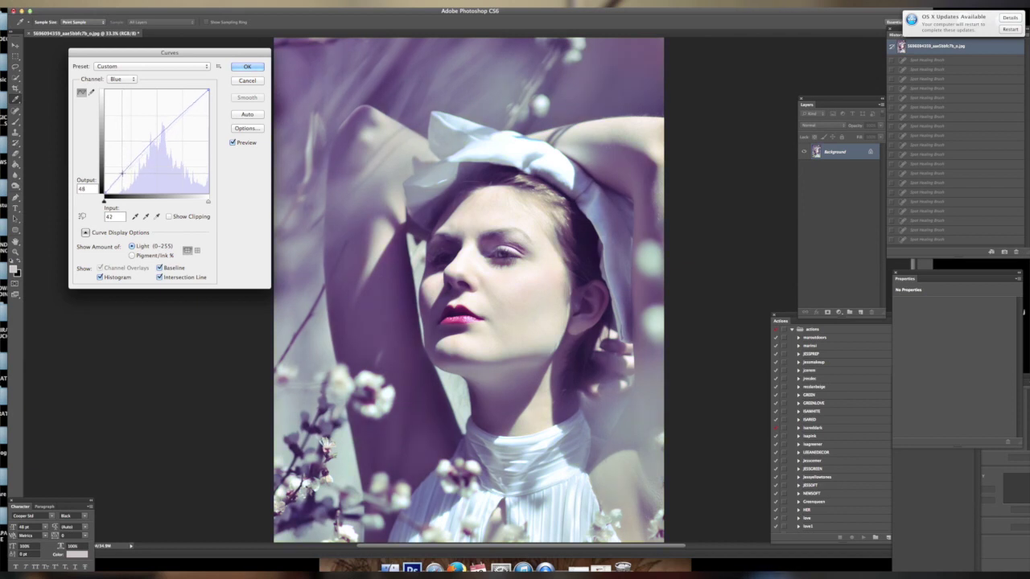
{"action": "left_click_drag", "start_coordinate": [195, 103], "coordinate": [193, 103]}
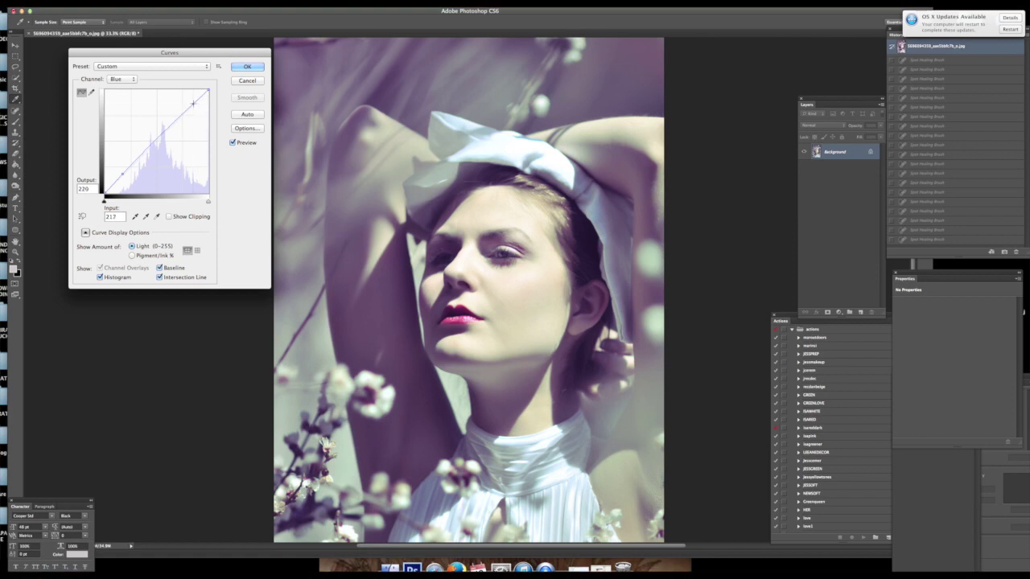
{"action": "left_click", "coordinate": [247, 67]}
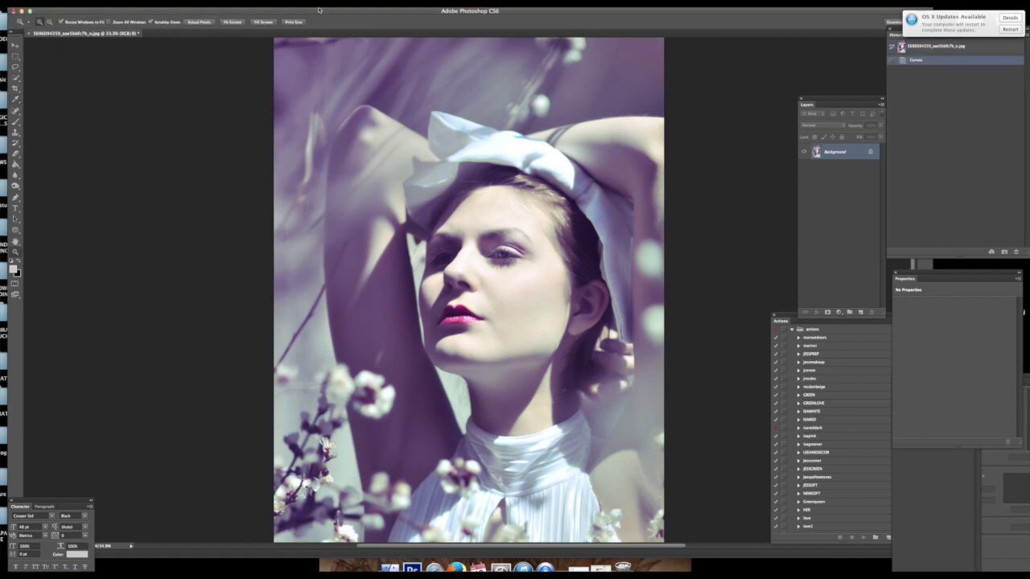
Toggle History between the pre-Curves photo and the Curves grade, ending on the grade.
{"action": "left_click_drag", "start_coordinate": [338, 12], "coordinate": [362, 12]}
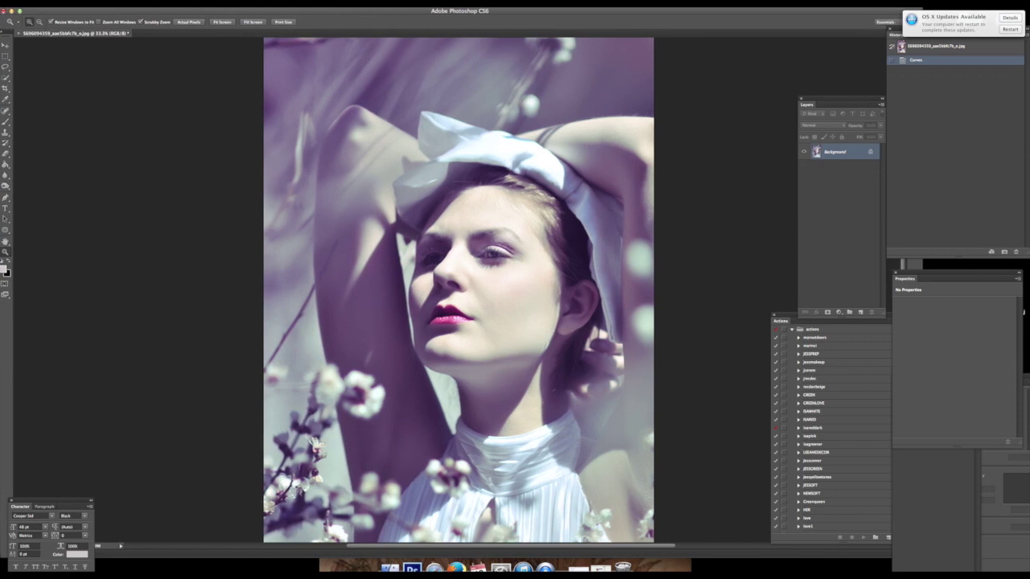
{"action": "left_click", "coordinate": [936, 48]}
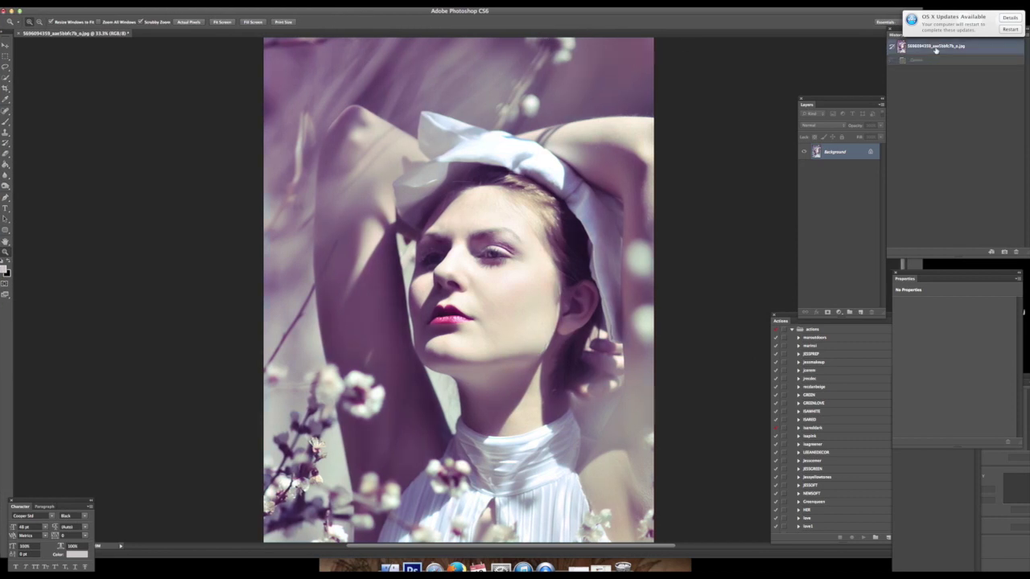
{"action": "left_click", "coordinate": [930, 61]}
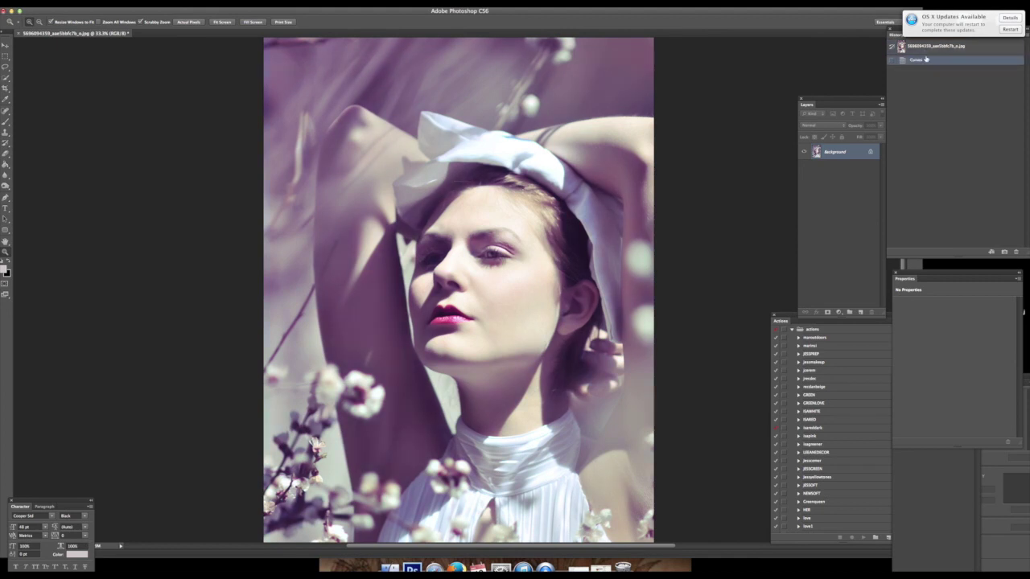
{"action": "key", "text": "ctrl+z"}
{"action": "left_click", "coordinate": [926, 62]}
{"action": "left_click", "coordinate": [87, 3]}
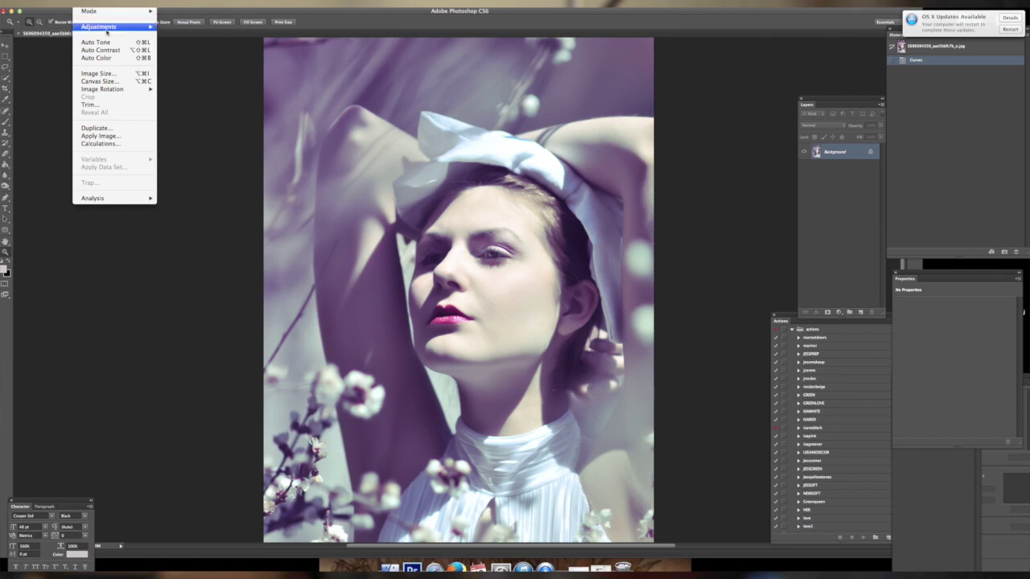
Start a Selective Color adjustment and set the Blacks range Yellow to +11.
{"action": "mouse_move", "coordinate": [99, 27]}
{"action": "left_click", "coordinate": [206, 160]}
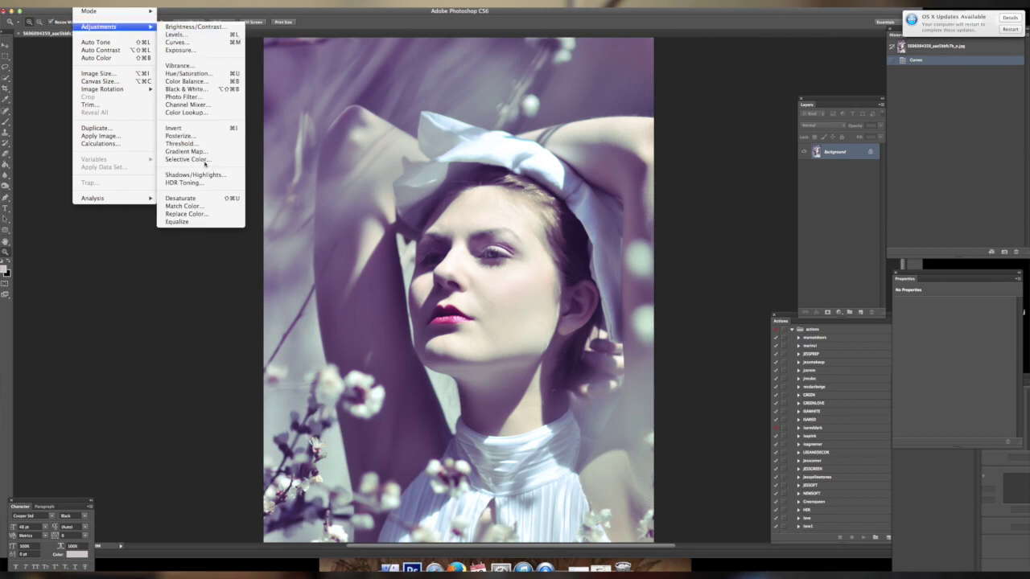
{"action": "left_click_drag", "start_coordinate": [158, 76], "coordinate": [166, 67]}
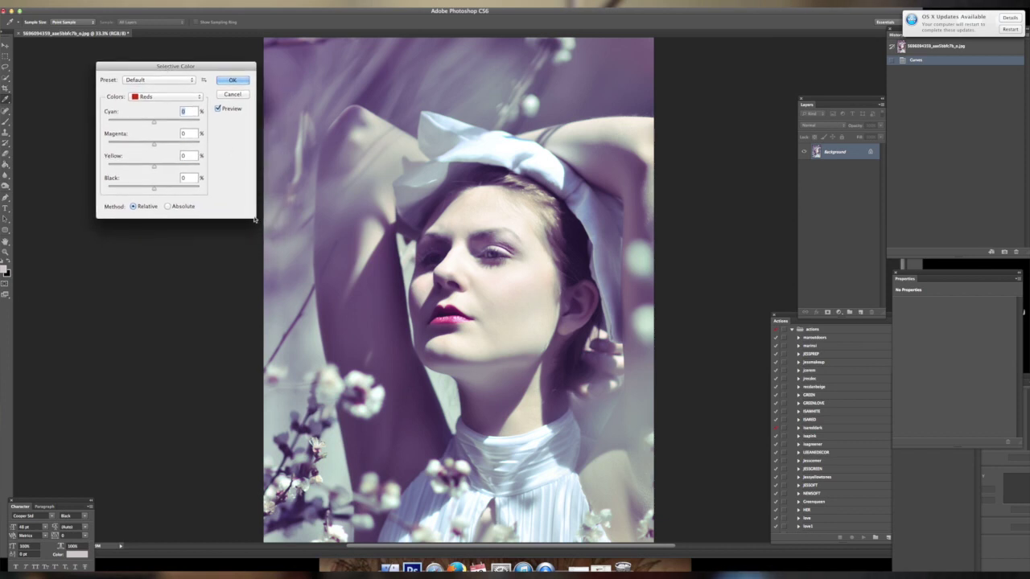
{"action": "left_click_drag", "start_coordinate": [173, 61], "coordinate": [181, 76]}
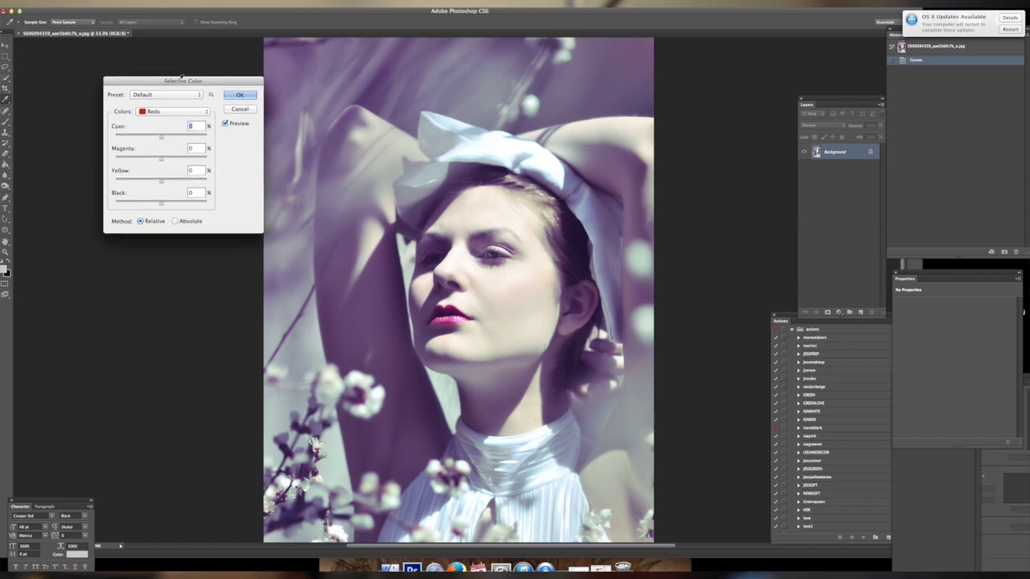
{"action": "left_click", "coordinate": [169, 112]}
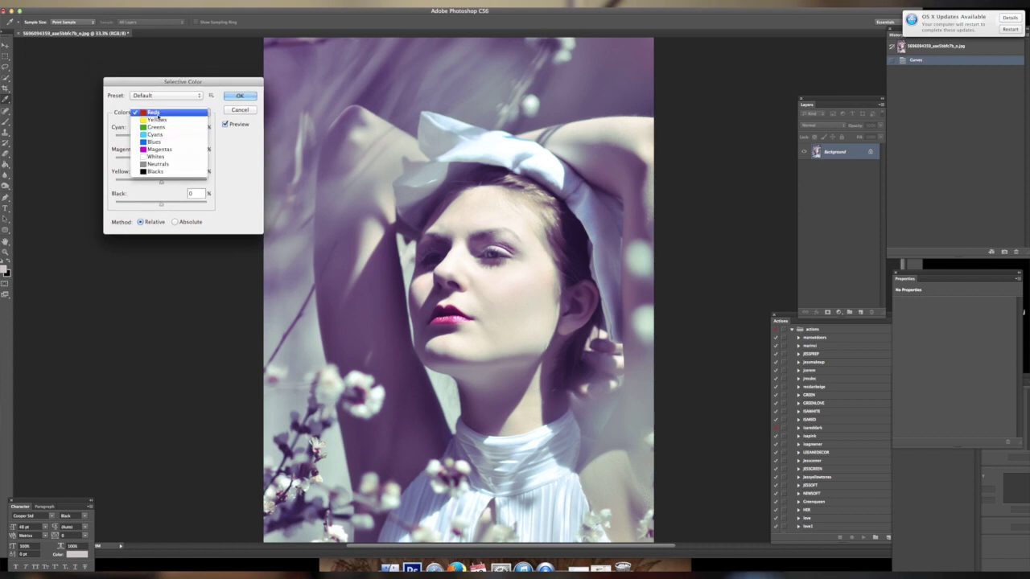
{"action": "left_click", "coordinate": [155, 171]}
{"action": "left_click_drag", "start_coordinate": [162, 182], "coordinate": [168, 183]}
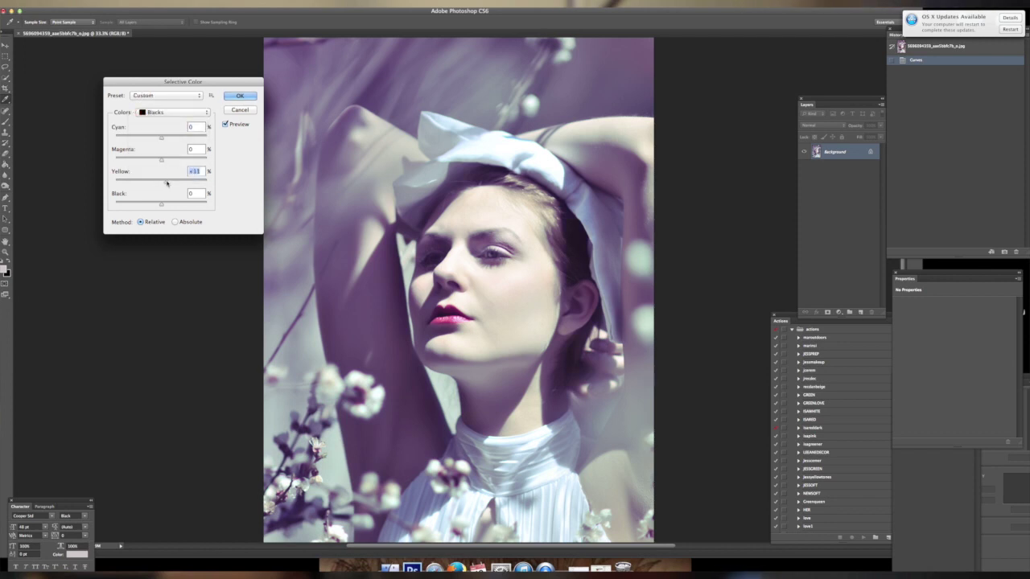
{"action": "mouse_move", "coordinate": [161, 160]}
{"action": "left_mouse_down"}
{"action": "mouse_move", "coordinate": [155, 140]}
{"action": "mouse_move", "coordinate": [164, 140]}
{"action": "left_mouse_up"}
Set the Yellows range Yellow to -95.
{"action": "left_click", "coordinate": [151, 114]}
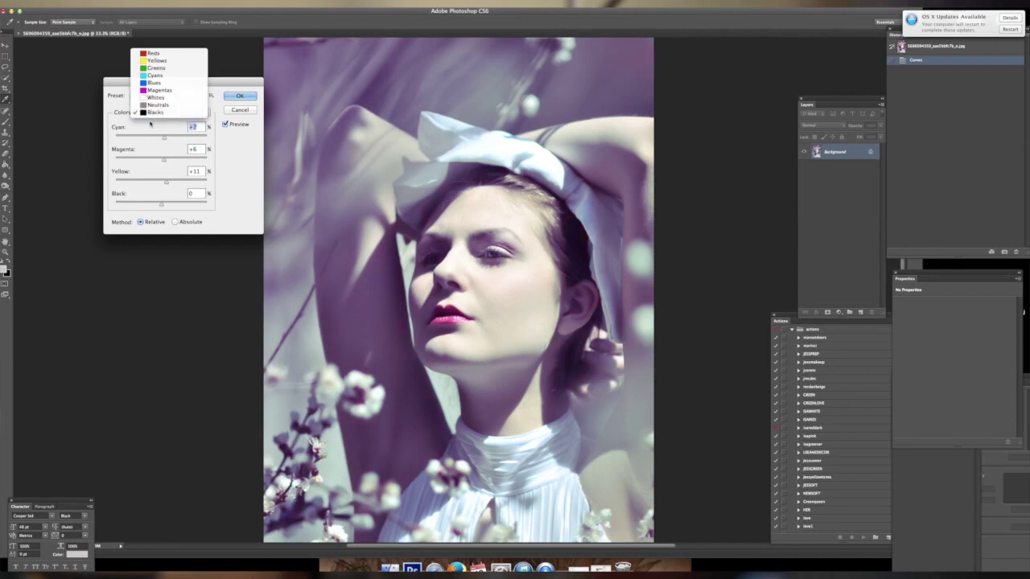
{"action": "left_click", "coordinate": [173, 181]}
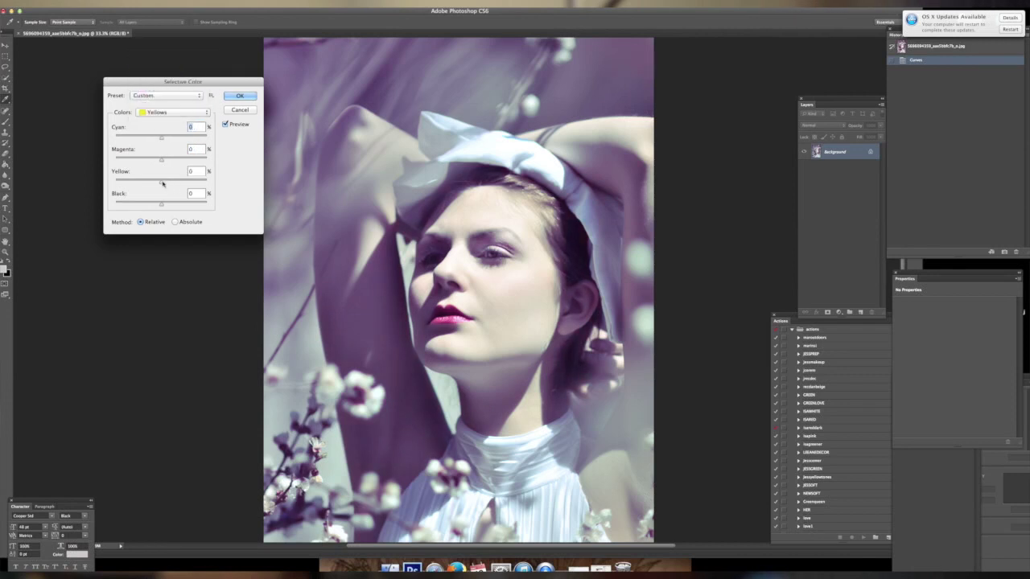
{"action": "left_click_drag", "start_coordinate": [162, 182], "coordinate": [120, 179]}
{"action": "left_click_drag", "start_coordinate": [119, 179], "coordinate": [116, 180]}
Set the Magentas range Magenta to -17.
{"action": "left_click", "coordinate": [182, 116]}
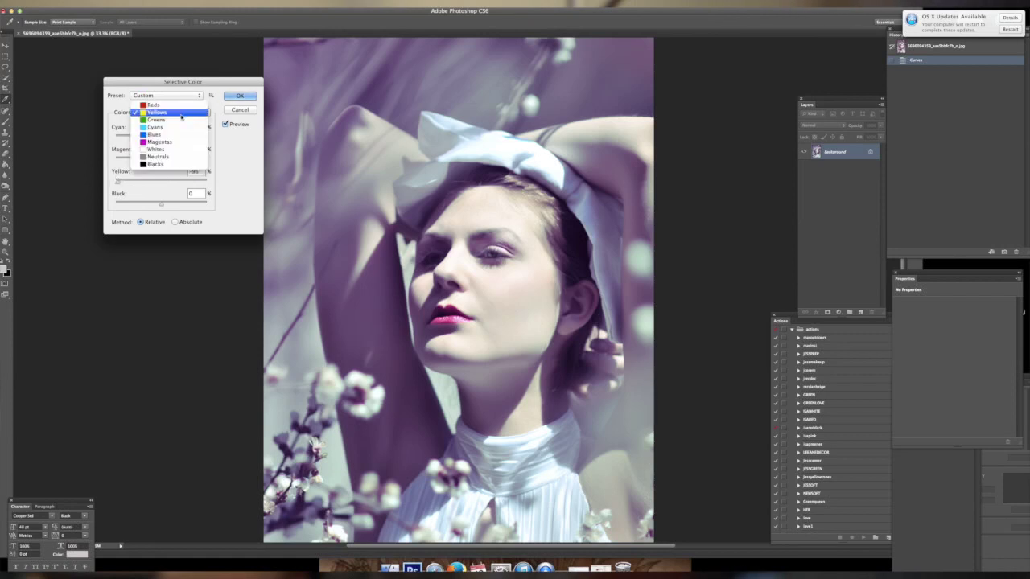
{"action": "key", "text": "Escape"}
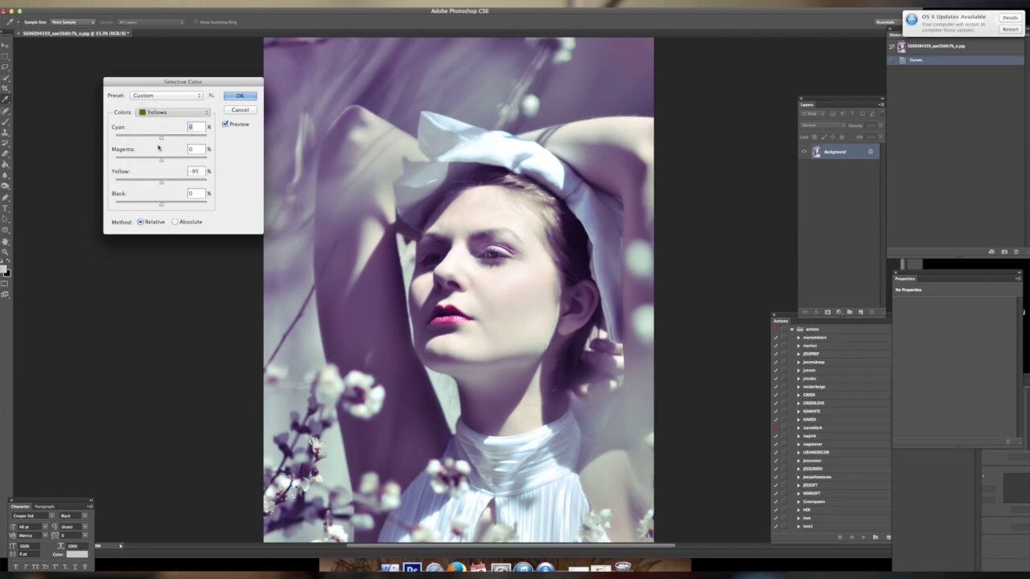
{"action": "key", "text": "alt+6"}
{"action": "key", "text": "Tab"}
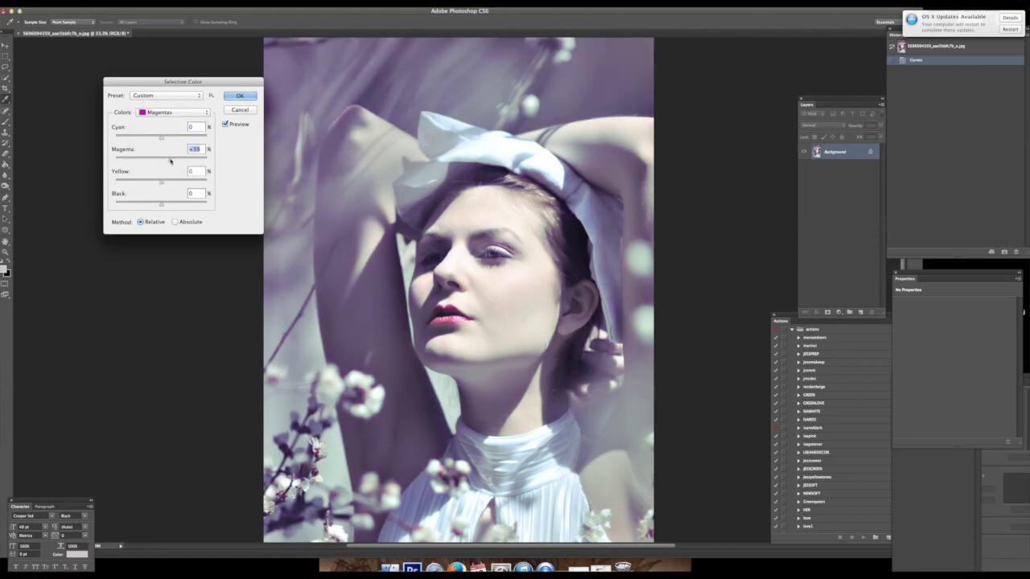
{"action": "mouse_move", "coordinate": [129, 159]}
{"action": "left_mouse_down"}
{"action": "mouse_move", "coordinate": [152, 159]}
{"action": "mouse_move", "coordinate": [158, 138]}
{"action": "left_mouse_up"}
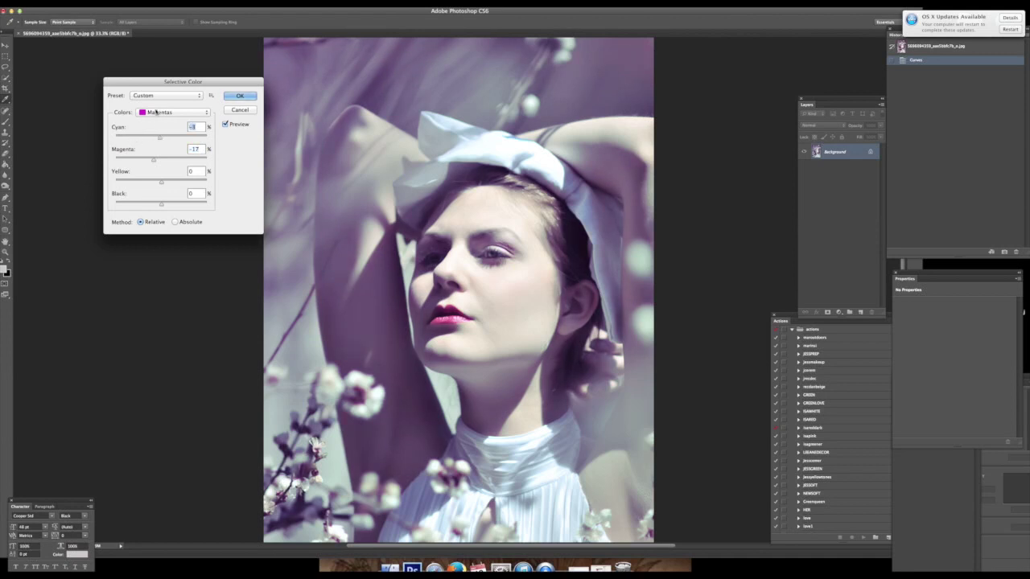
Set the Blues range Yellow to -80.
{"action": "left_click", "coordinate": [158, 112]}
{"action": "left_click", "coordinate": [159, 104]}
{"action": "left_click_drag", "start_coordinate": [161, 180], "coordinate": [125, 180]}
Apply the Selective Color adjustment and zoom out to 25% to see the whole photo.
{"action": "left_click", "coordinate": [239, 96]}
{"action": "key", "text": "z"}
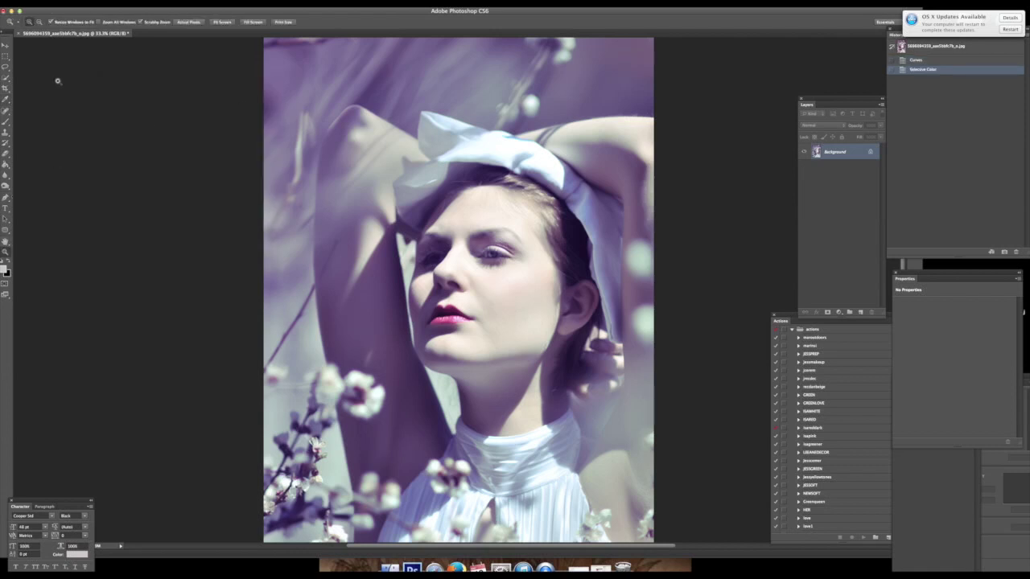
{"action": "left_click", "coordinate": [131, 124], "text": "alt"}
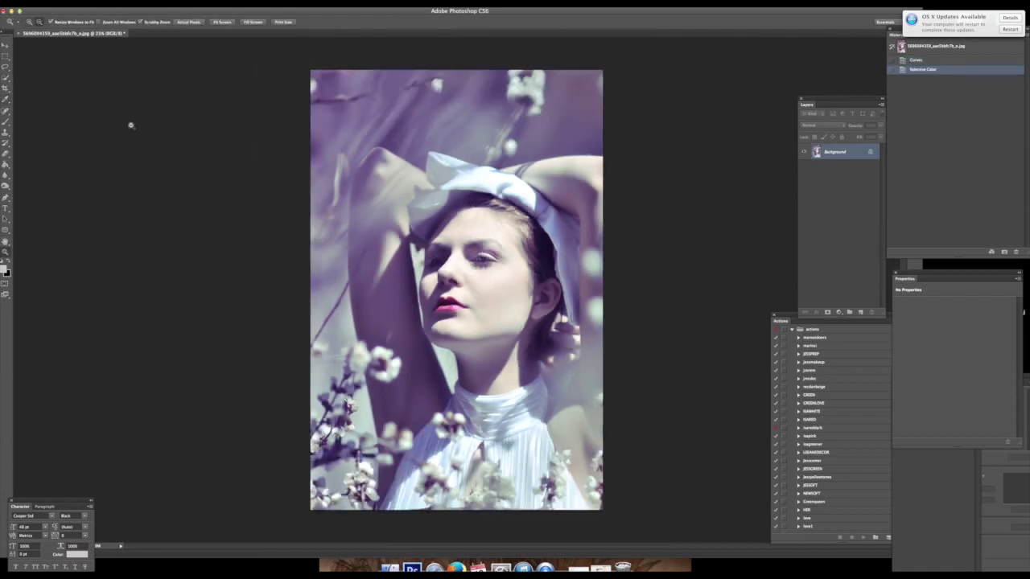
Compare the ungraded original against the graded version in History, ending on the grade.
{"action": "left_click", "coordinate": [933, 48]}
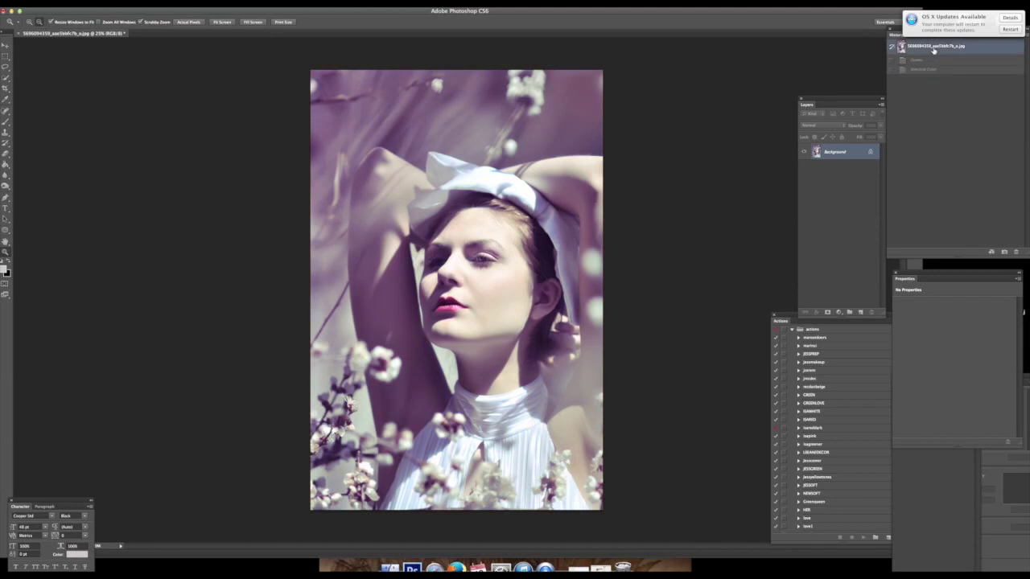
{"action": "left_click", "coordinate": [924, 70]}
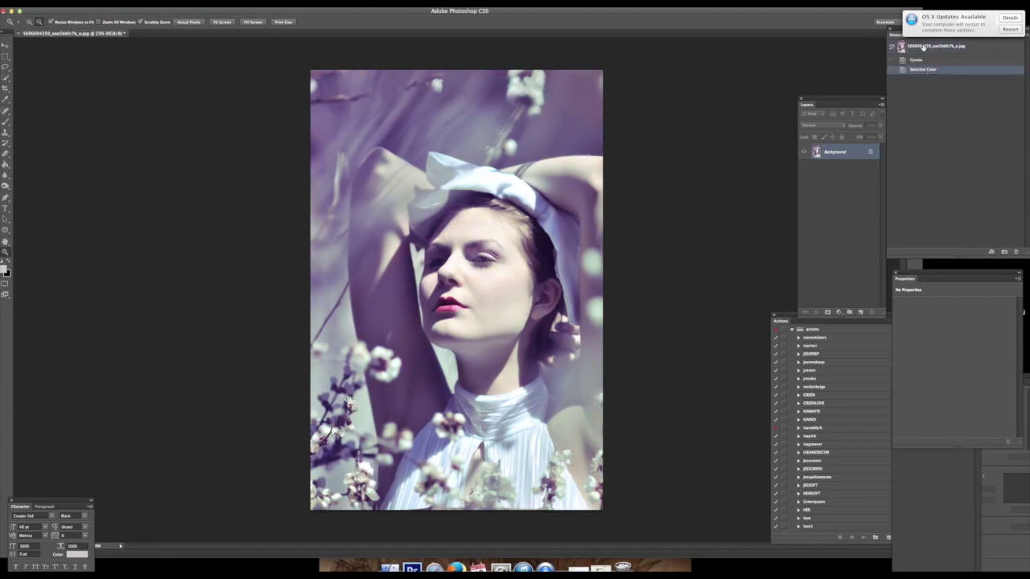
{"action": "left_click", "coordinate": [923, 47]}
{"action": "left_click", "coordinate": [925, 71]}
{"action": "left_click", "coordinate": [919, 49]}
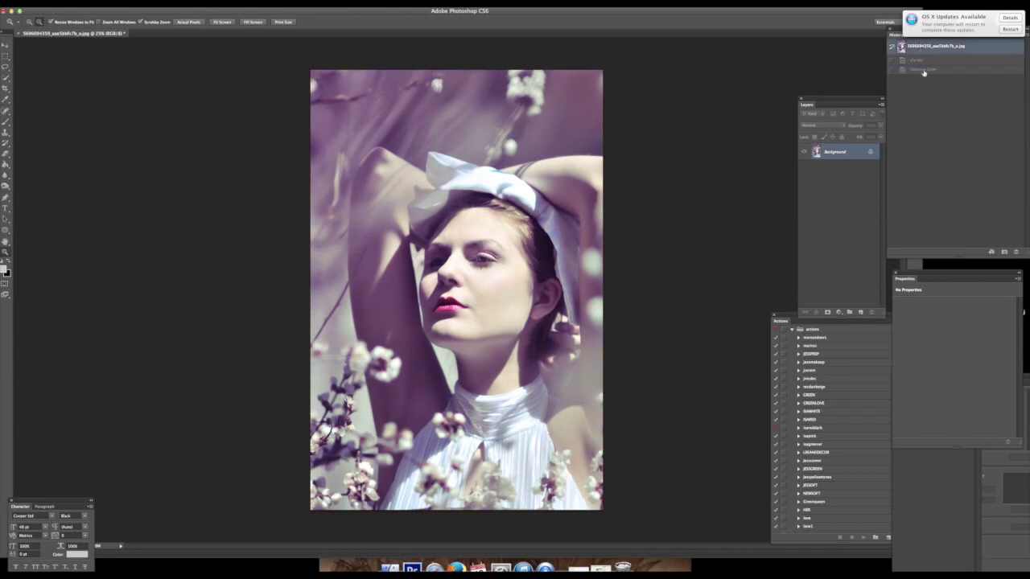
{"action": "left_click", "coordinate": [922, 70]}
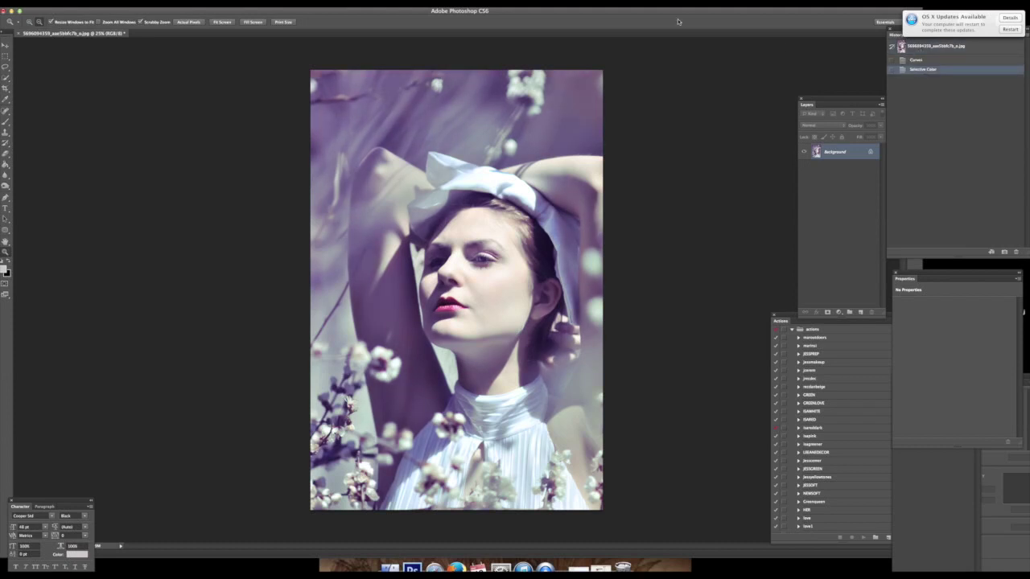
{"action": "left_click", "coordinate": [179, 2]}
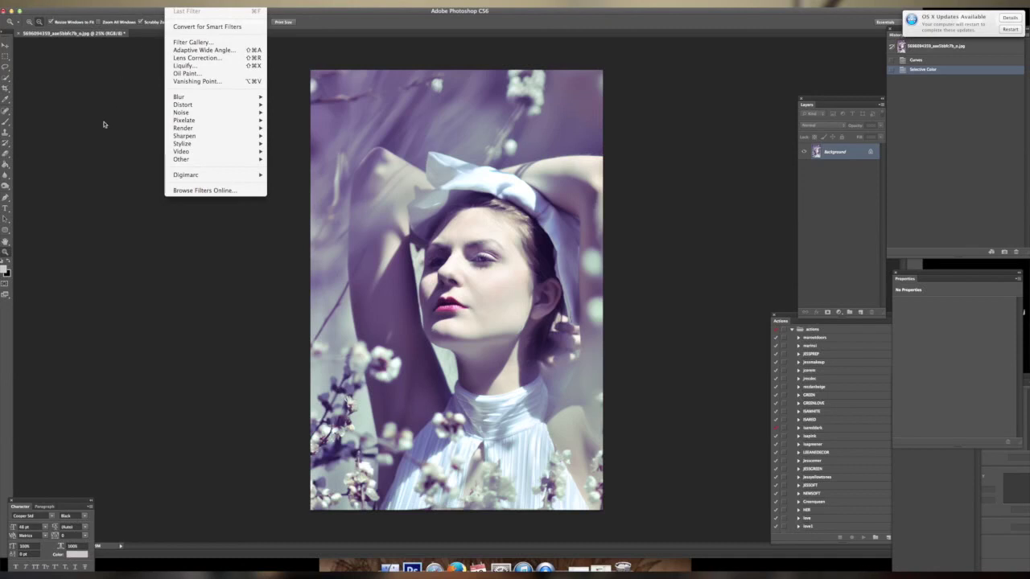
Open the Liquify filter on the graded portrait and nudge its window right.
{"action": "left_click", "coordinate": [391, 20]}
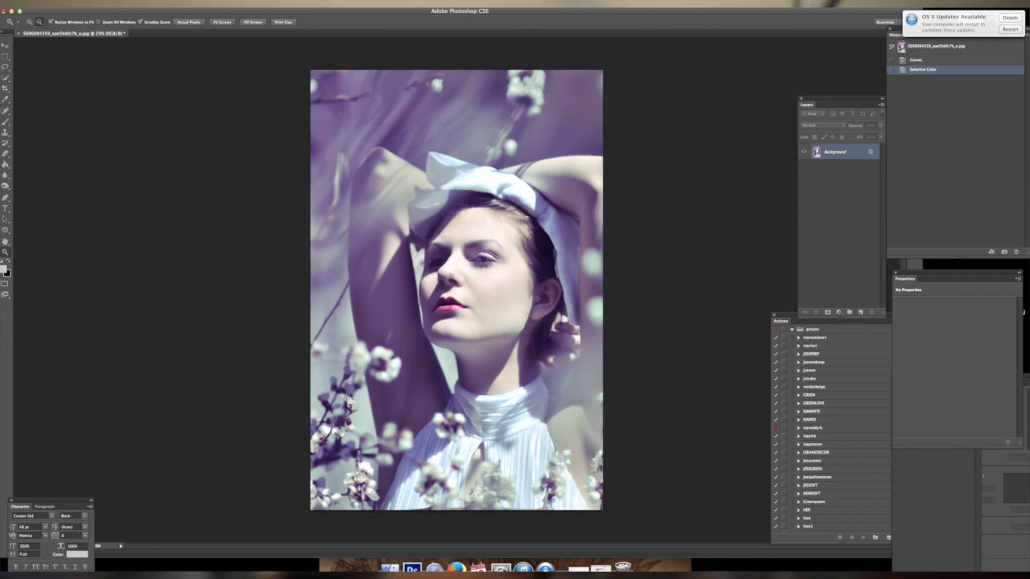
{"action": "left_click", "coordinate": [178, 1]}
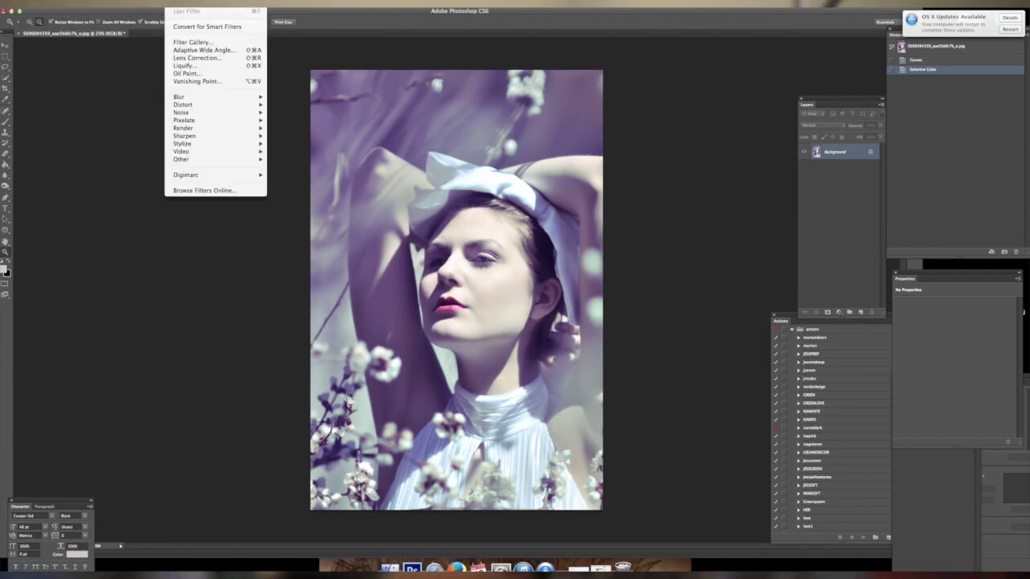
{"action": "left_click", "coordinate": [190, 65]}
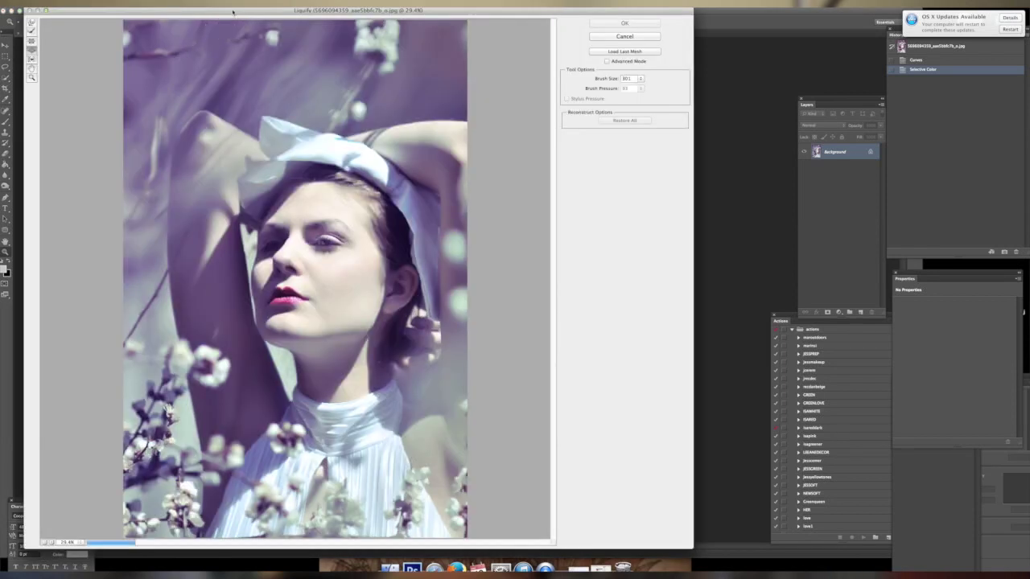
{"action": "left_click_drag", "start_coordinate": [227, 11], "coordinate": [254, 10]}
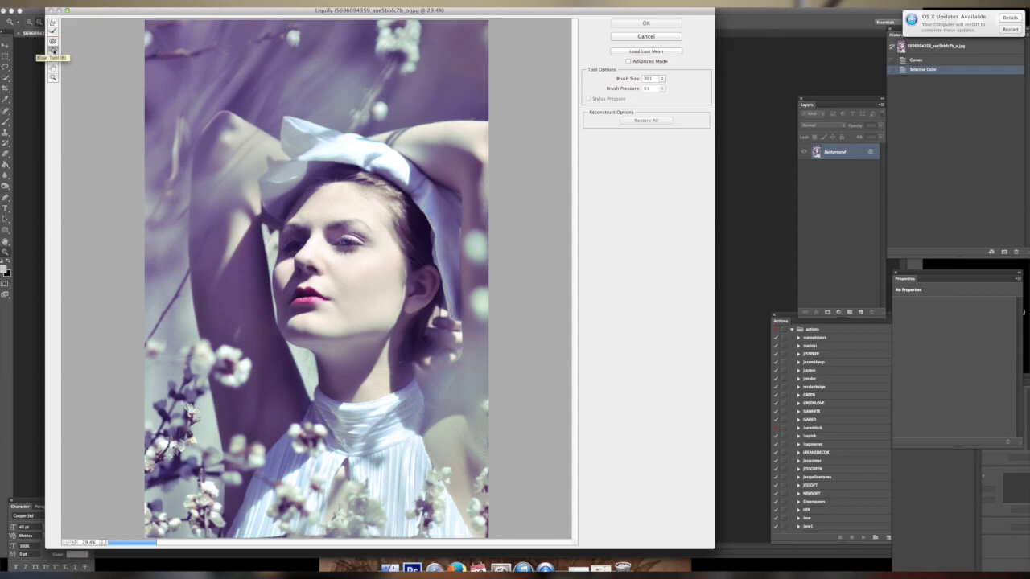
Push the chin inward with the Forward Warp tool.
{"action": "left_click", "coordinate": [53, 51]}
{"action": "left_click", "coordinate": [53, 24]}
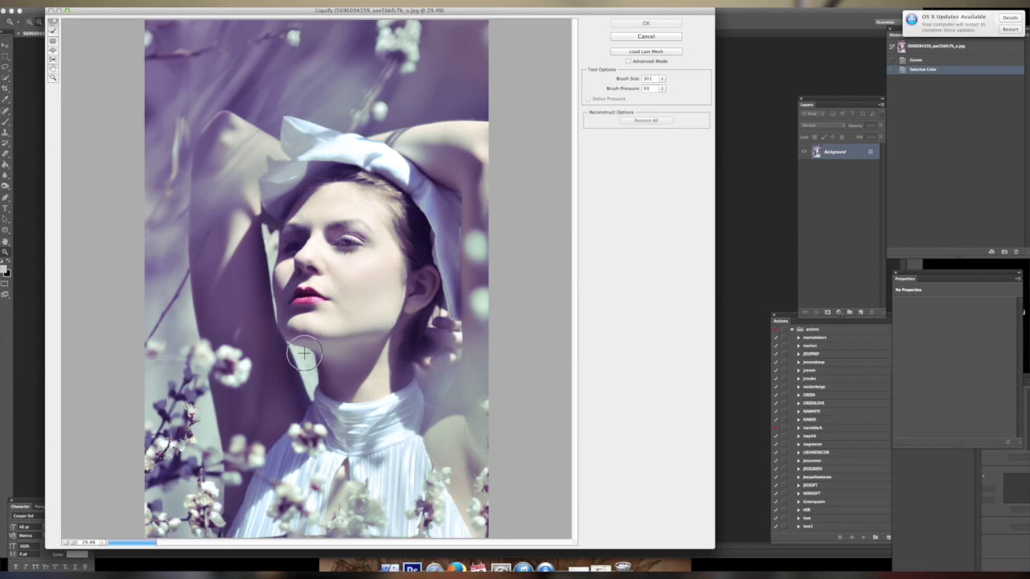
{"action": "left_click_drag", "start_coordinate": [304, 356], "coordinate": [310, 356]}
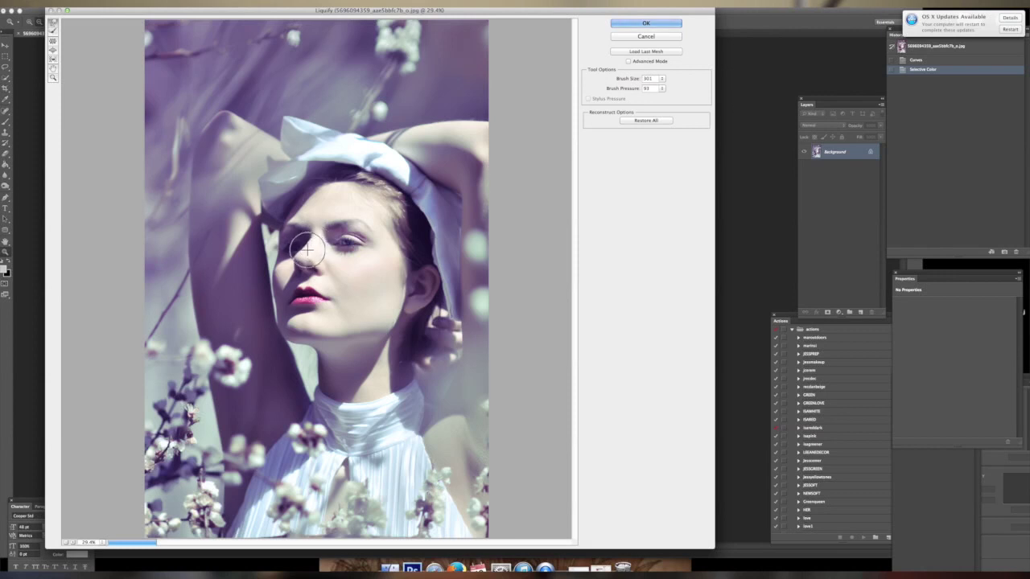
Resize the warp brush and reshape the raised left arm upward toward the top.
{"action": "left_click", "coordinate": [661, 78]}
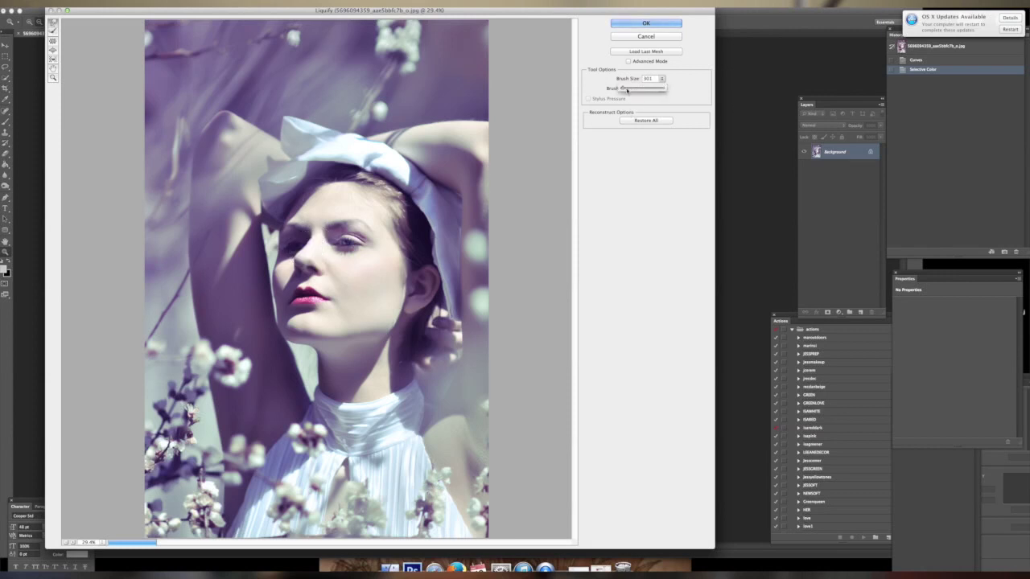
{"action": "left_click_drag", "start_coordinate": [629, 87], "coordinate": [622, 88]}
{"action": "left_click", "coordinate": [311, 242]}
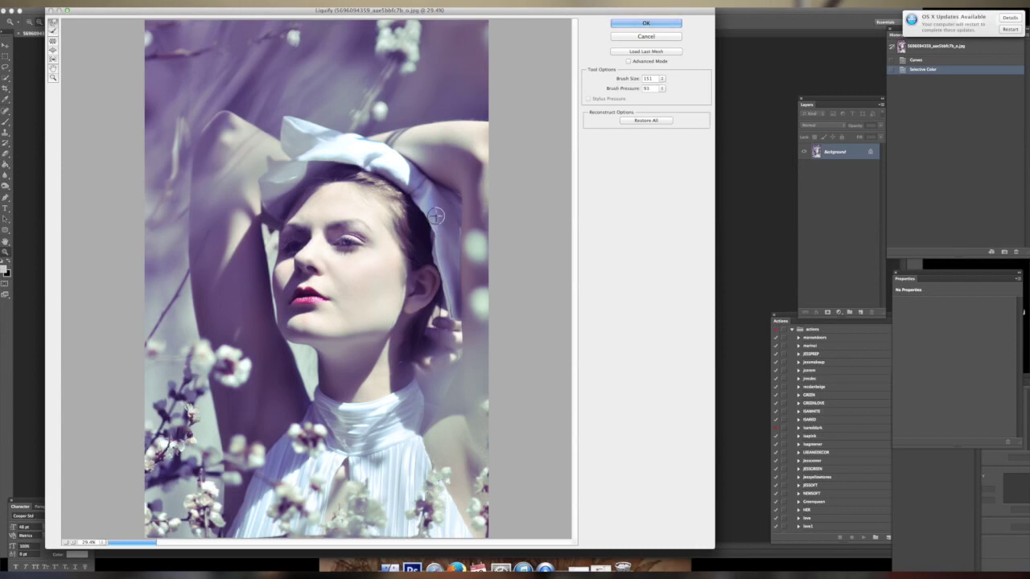
{"action": "left_click", "coordinate": [661, 79]}
{"action": "left_click_drag", "start_coordinate": [623, 89], "coordinate": [621, 89]}
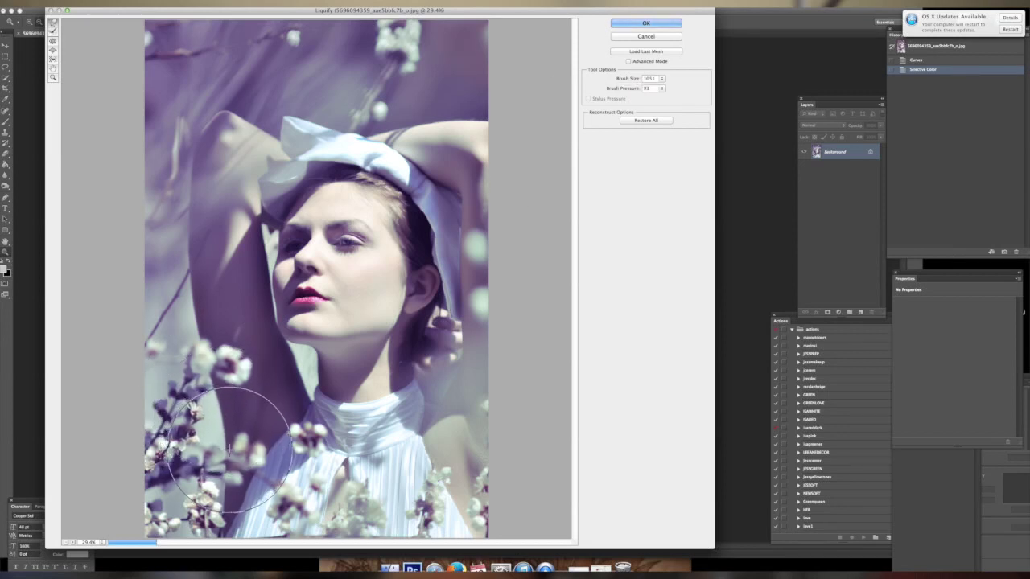
{"action": "left_click_drag", "start_coordinate": [203, 342], "coordinate": [203, 272]}
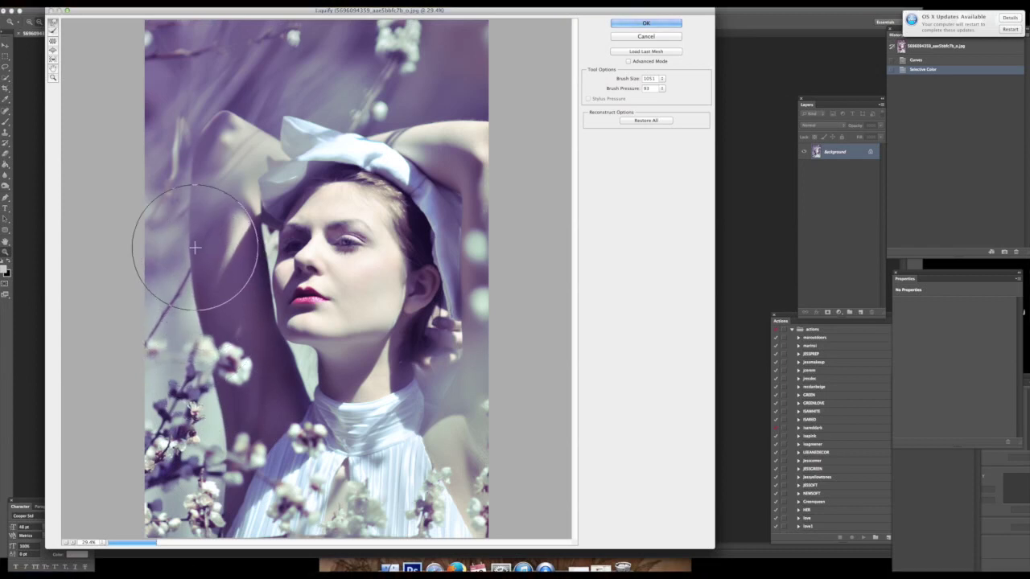
{"action": "mouse_move", "coordinate": [202, 230]}
{"action": "left_mouse_down"}
{"action": "mouse_move", "coordinate": [201, 155]}
{"action": "mouse_move", "coordinate": [211, 151]}
{"action": "left_mouse_up"}
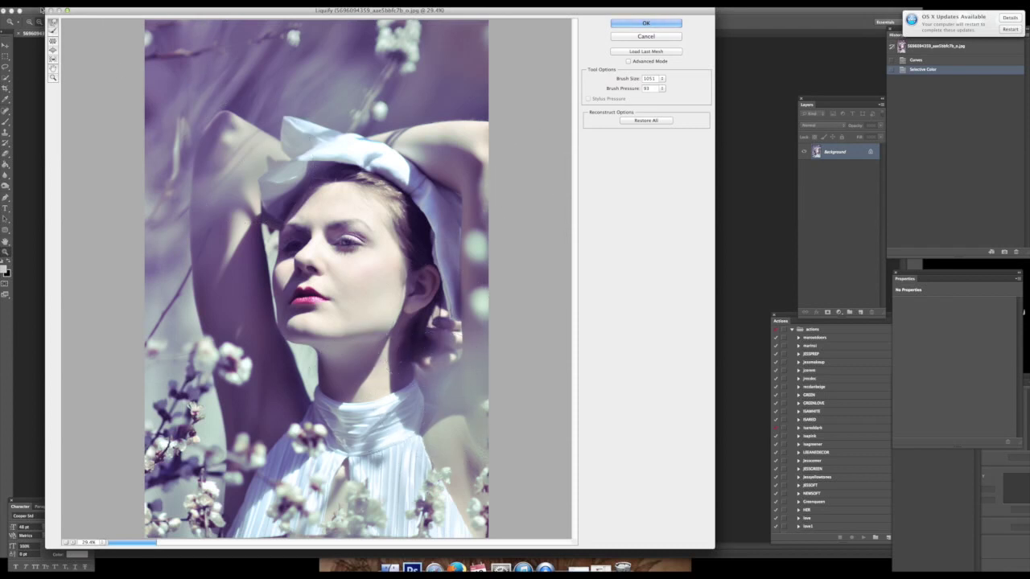
Try the Pucker and Forward Warp tools, then reshape the chin and neck.
{"action": "left_click", "coordinate": [53, 43]}
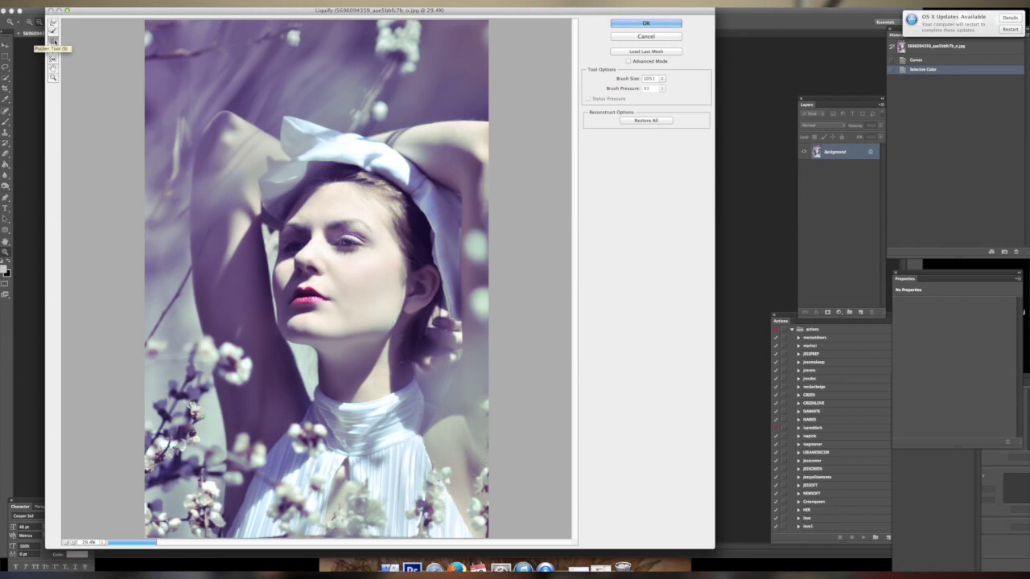
{"action": "left_click", "coordinate": [53, 22]}
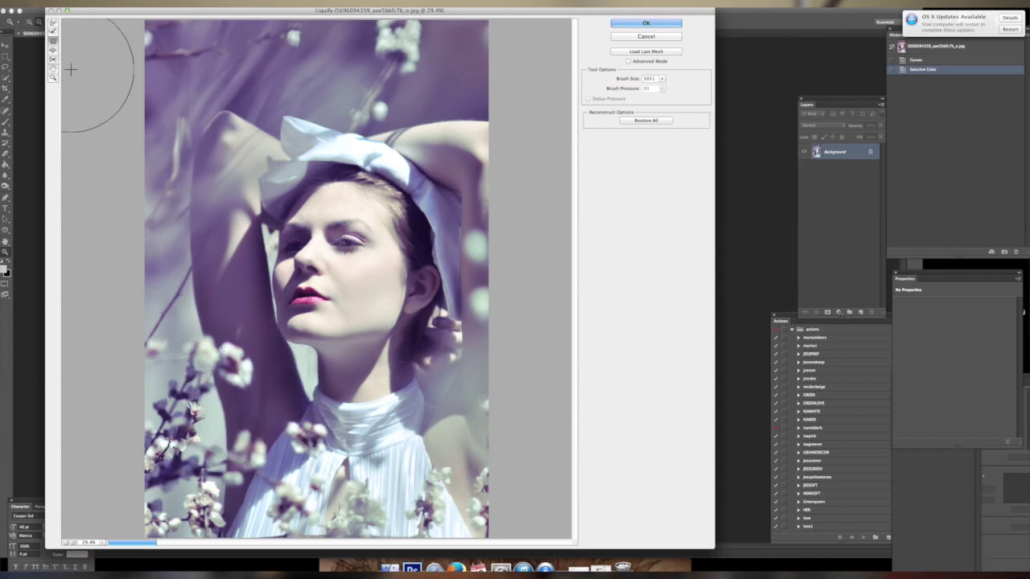
{"action": "left_click", "coordinate": [53, 24]}
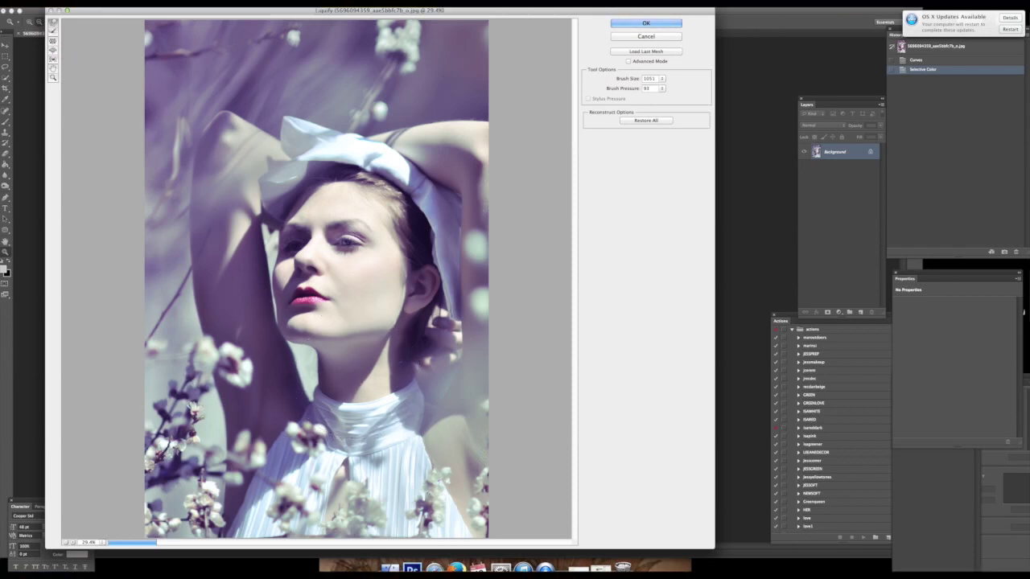
{"action": "left_click", "coordinate": [53, 40]}
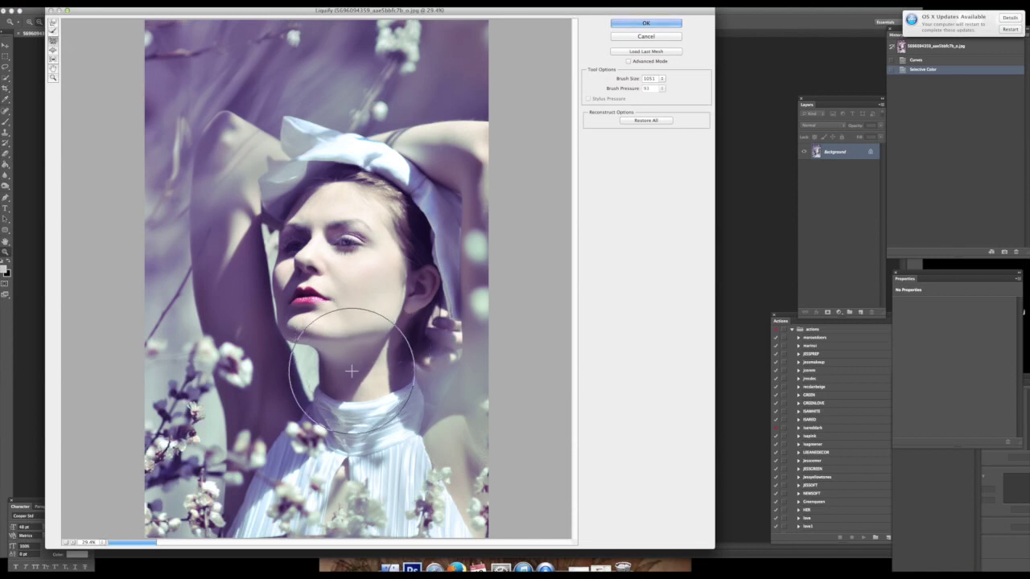
{"action": "left_click_drag", "start_coordinate": [376, 374], "coordinate": [416, 184]}
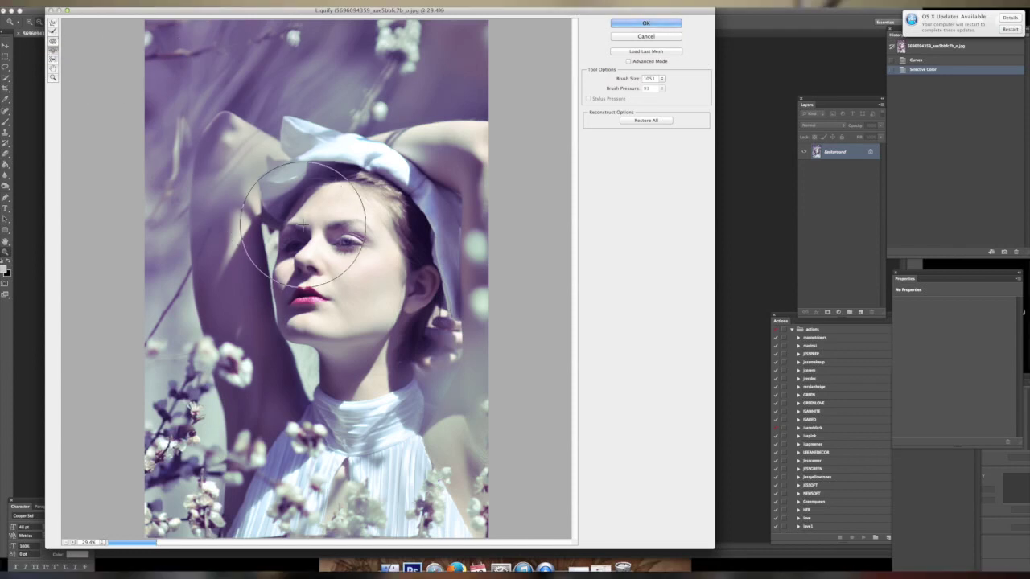
Check the brush size and commit the Liquify warp to the portrait.
{"action": "left_click", "coordinate": [660, 78]}
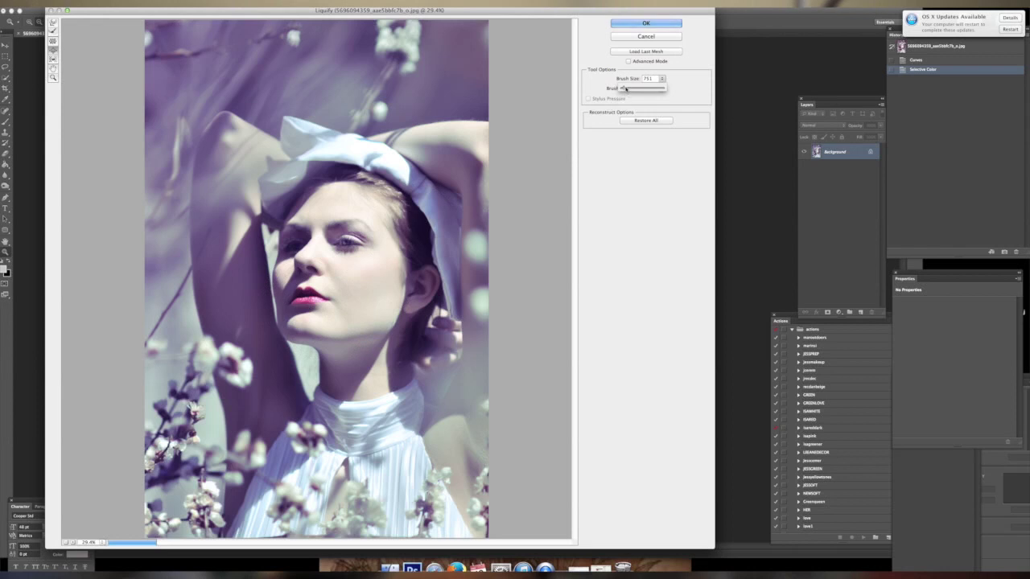
{"action": "left_click", "coordinate": [303, 299]}
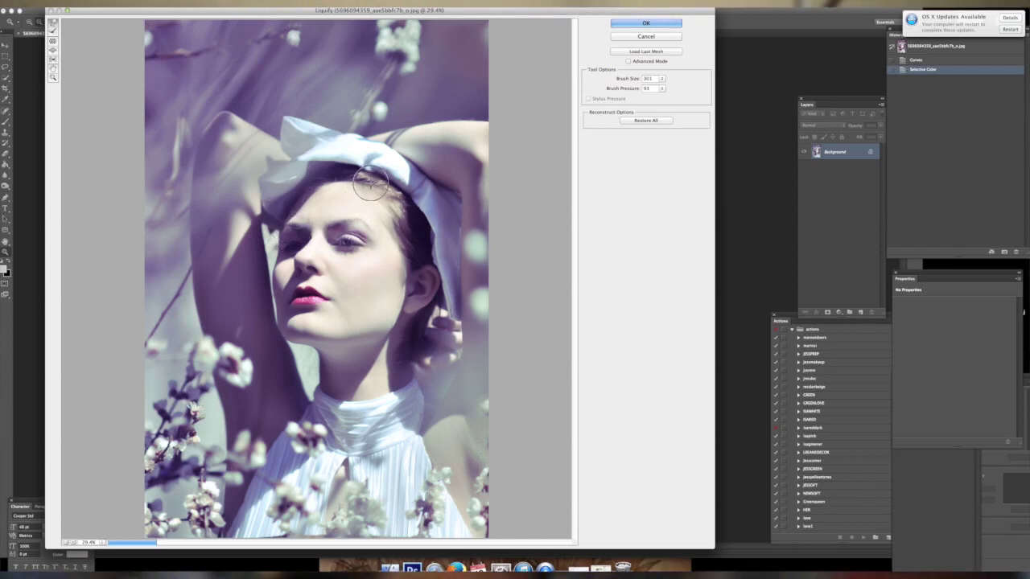
{"action": "left_click", "coordinate": [646, 22]}
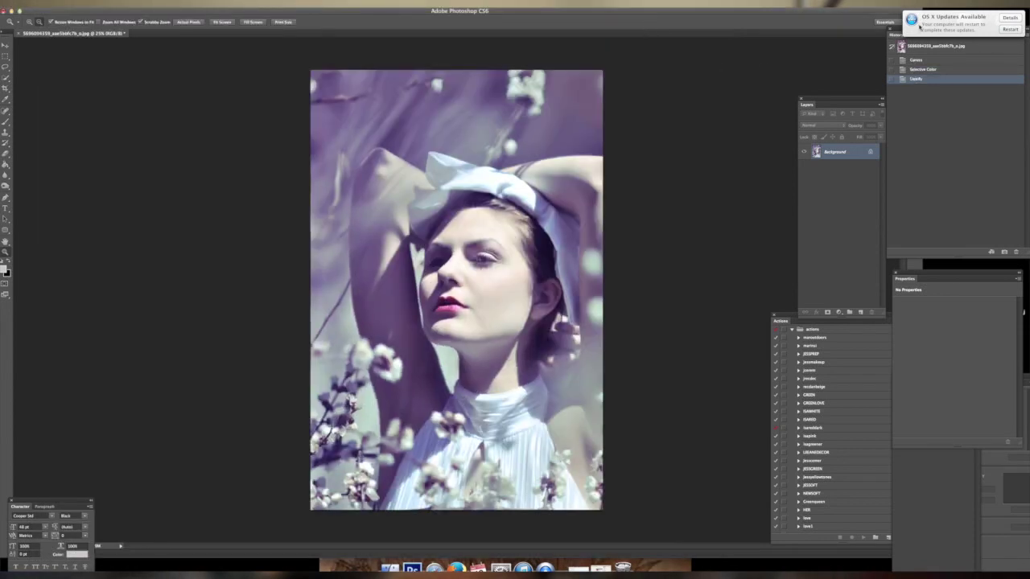
{"action": "left_click", "coordinate": [936, 45]}
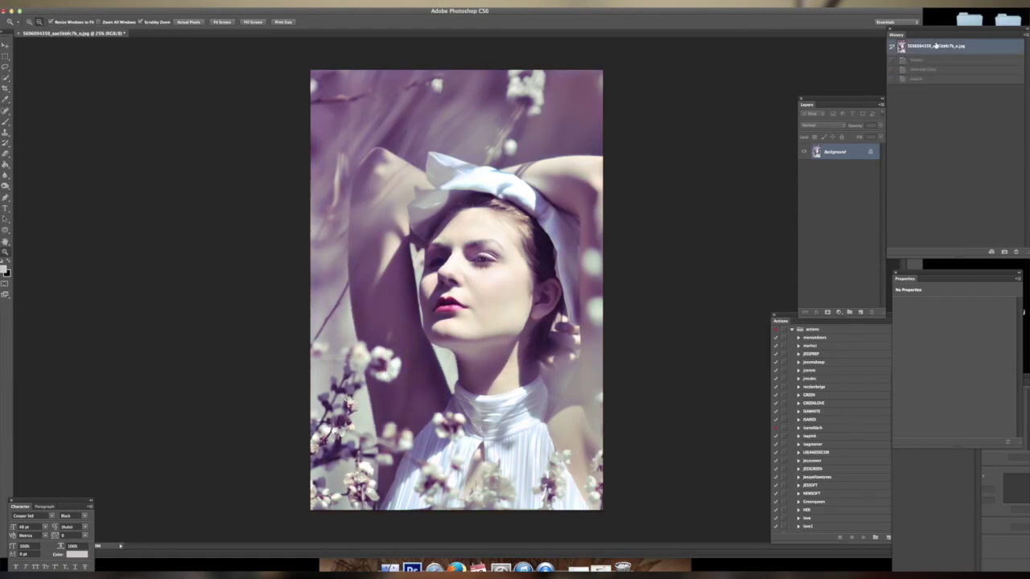
{"action": "left_click", "coordinate": [931, 79]}
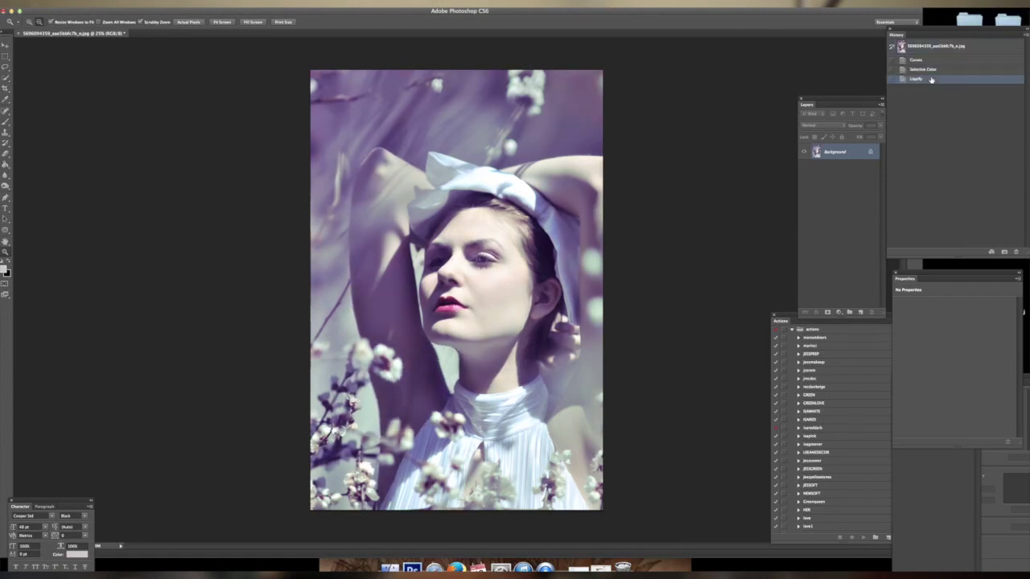
{"action": "left_click", "coordinate": [926, 46]}
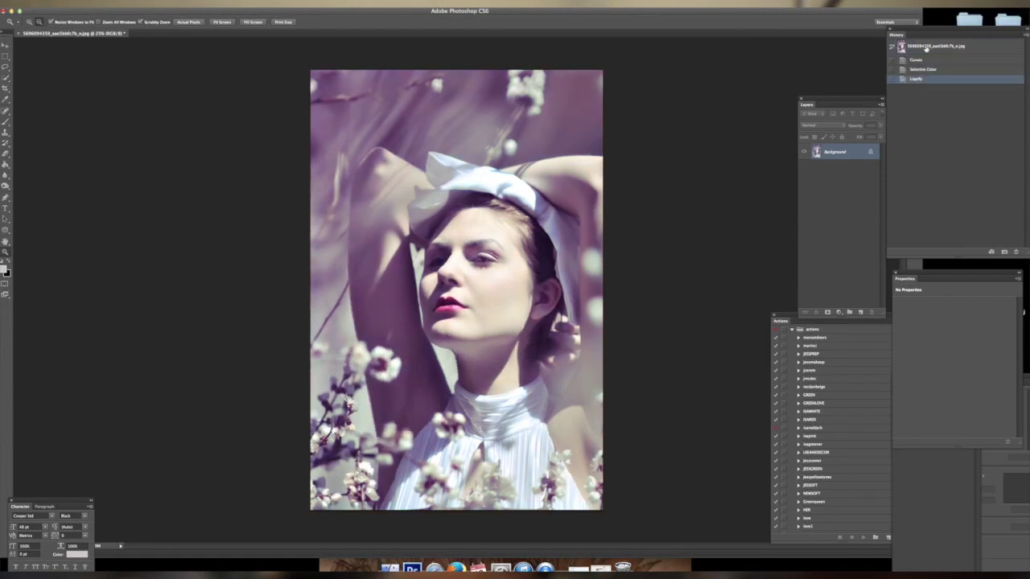
{"action": "left_click", "coordinate": [931, 79]}
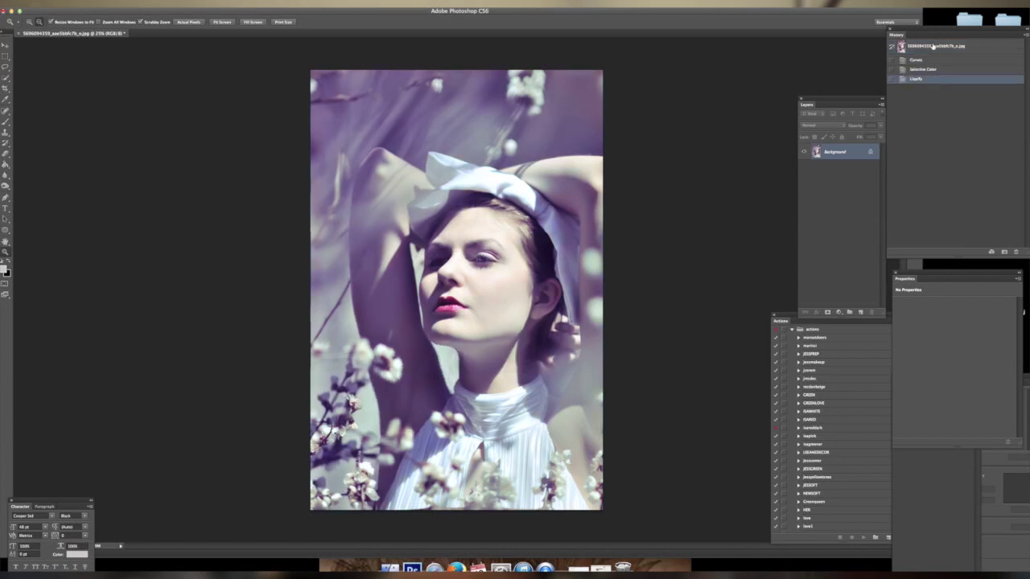
{"action": "left_click", "coordinate": [932, 47]}
{"action": "left_click", "coordinate": [928, 79]}
{"action": "left_click", "coordinate": [925, 47]}
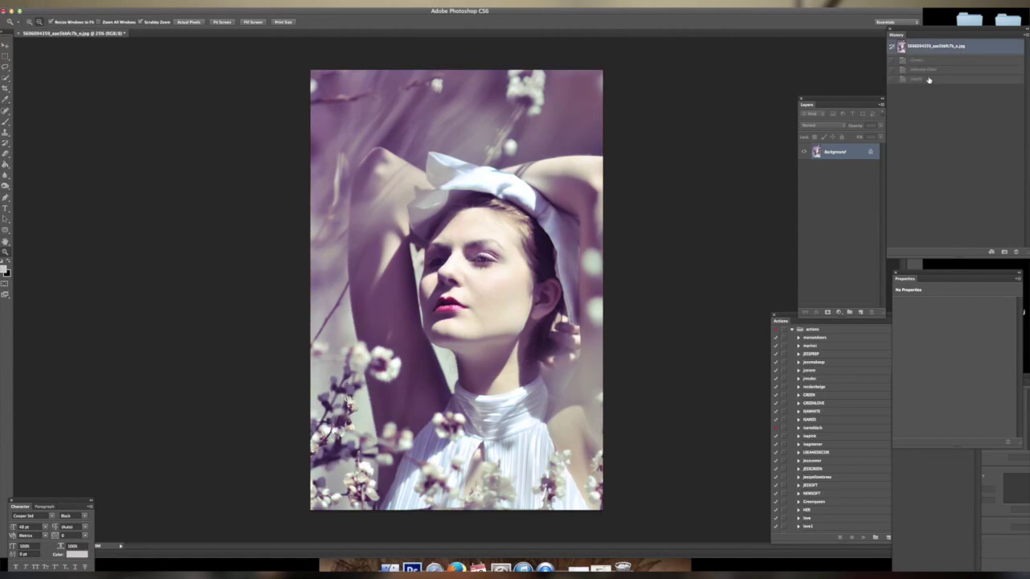
{"action": "left_click", "coordinate": [928, 78]}
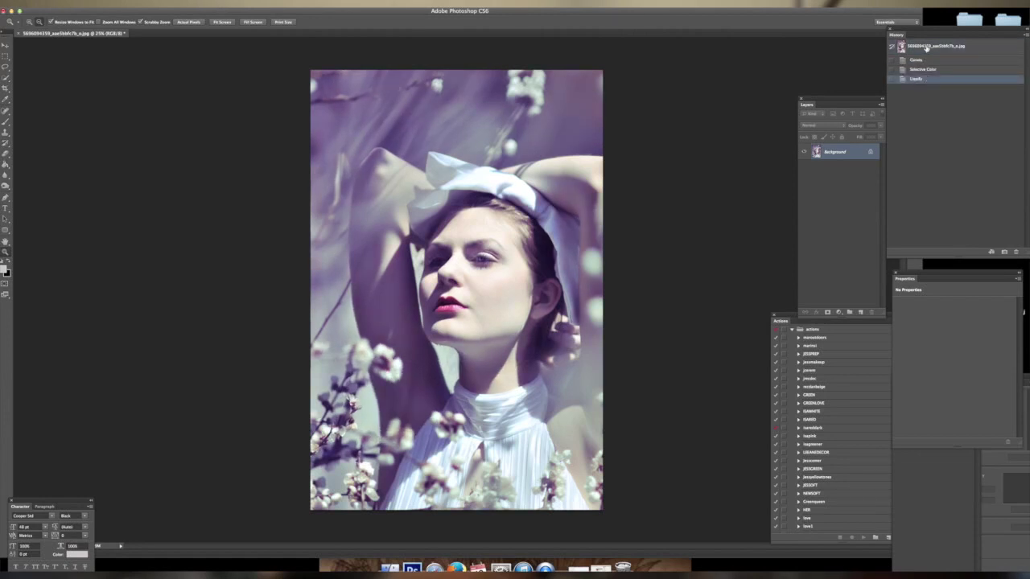
{"action": "left_click", "coordinate": [926, 48]}
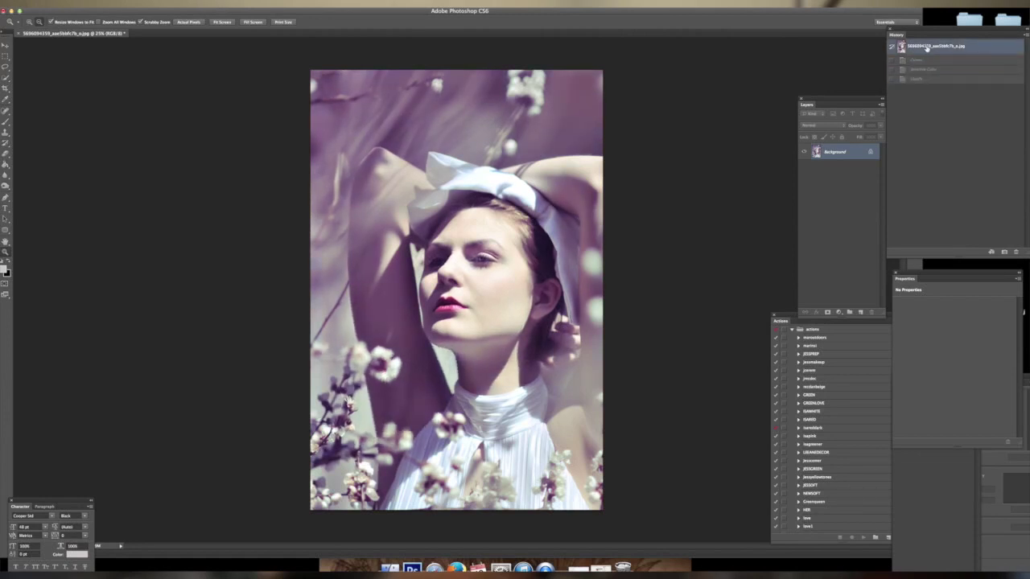
{"action": "left_click", "coordinate": [927, 79]}
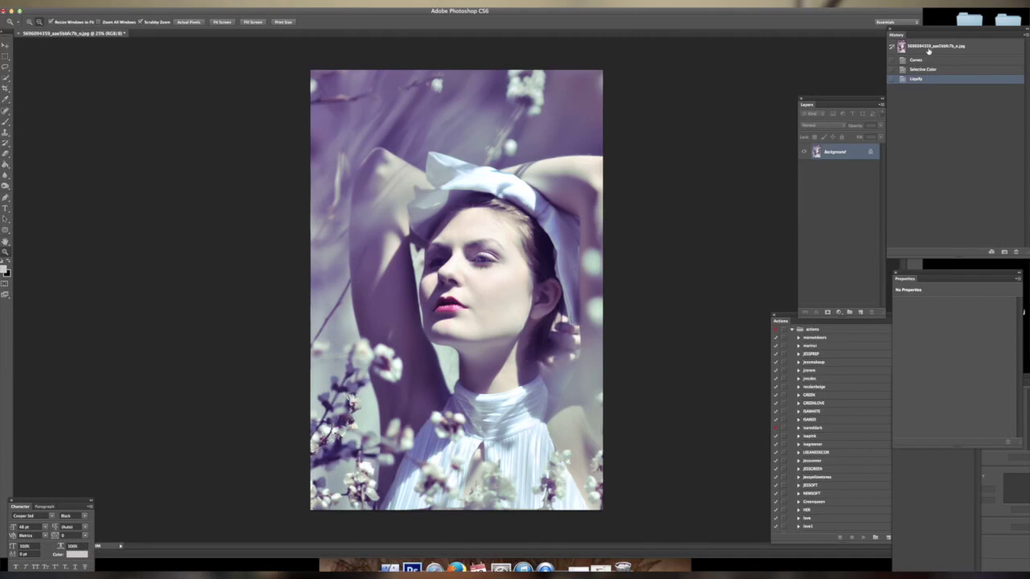
{"action": "left_click", "coordinate": [927, 47]}
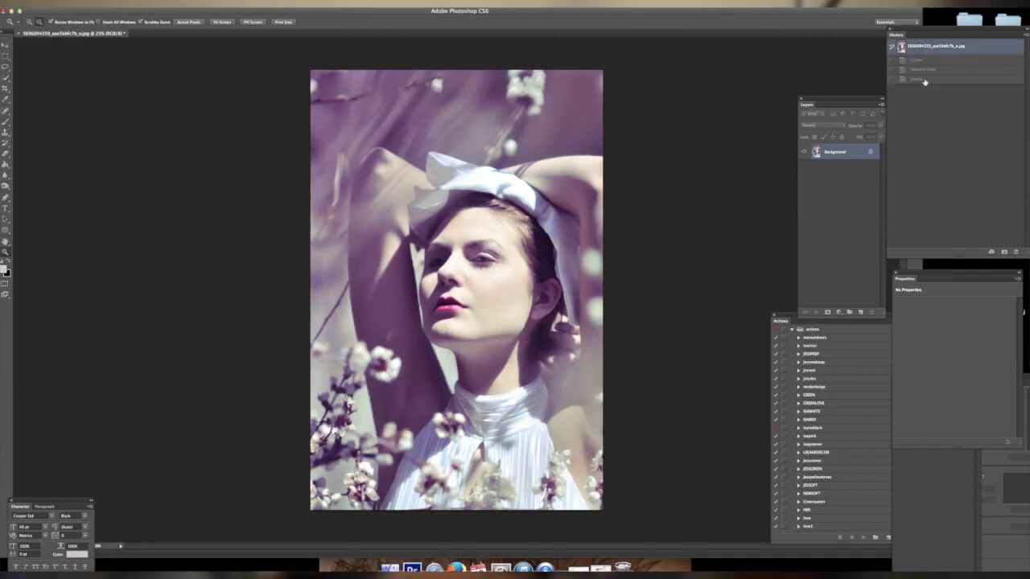
{"action": "left_click", "coordinate": [924, 80]}
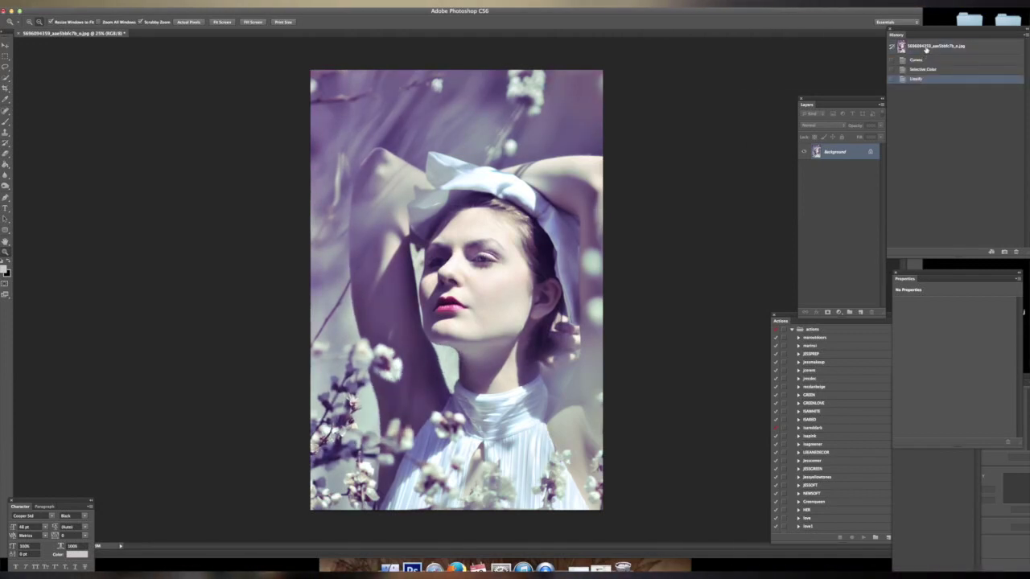
{"action": "left_click", "coordinate": [928, 47]}
{"action": "left_click", "coordinate": [930, 78]}
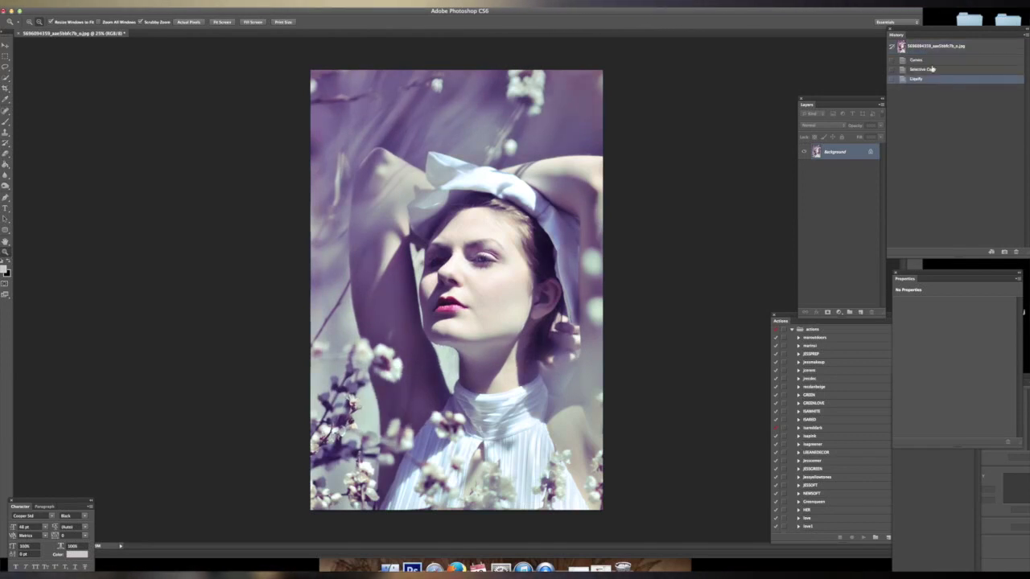